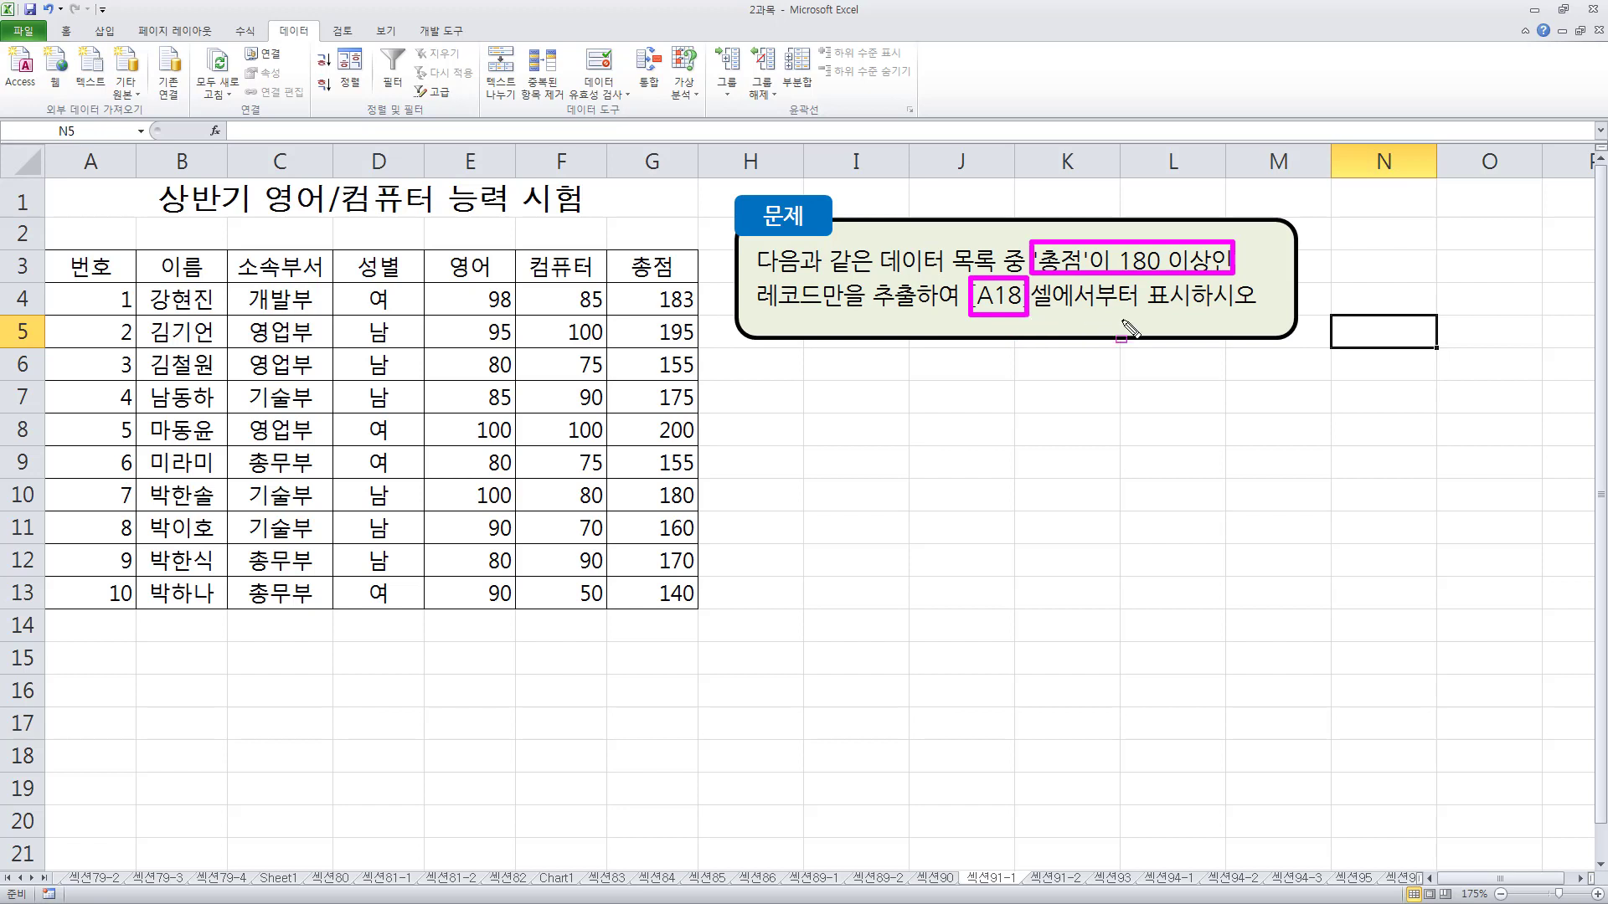
{"action": "left_click_drag", "start_coordinate": [56, 750], "coordinate": [122, 771]}
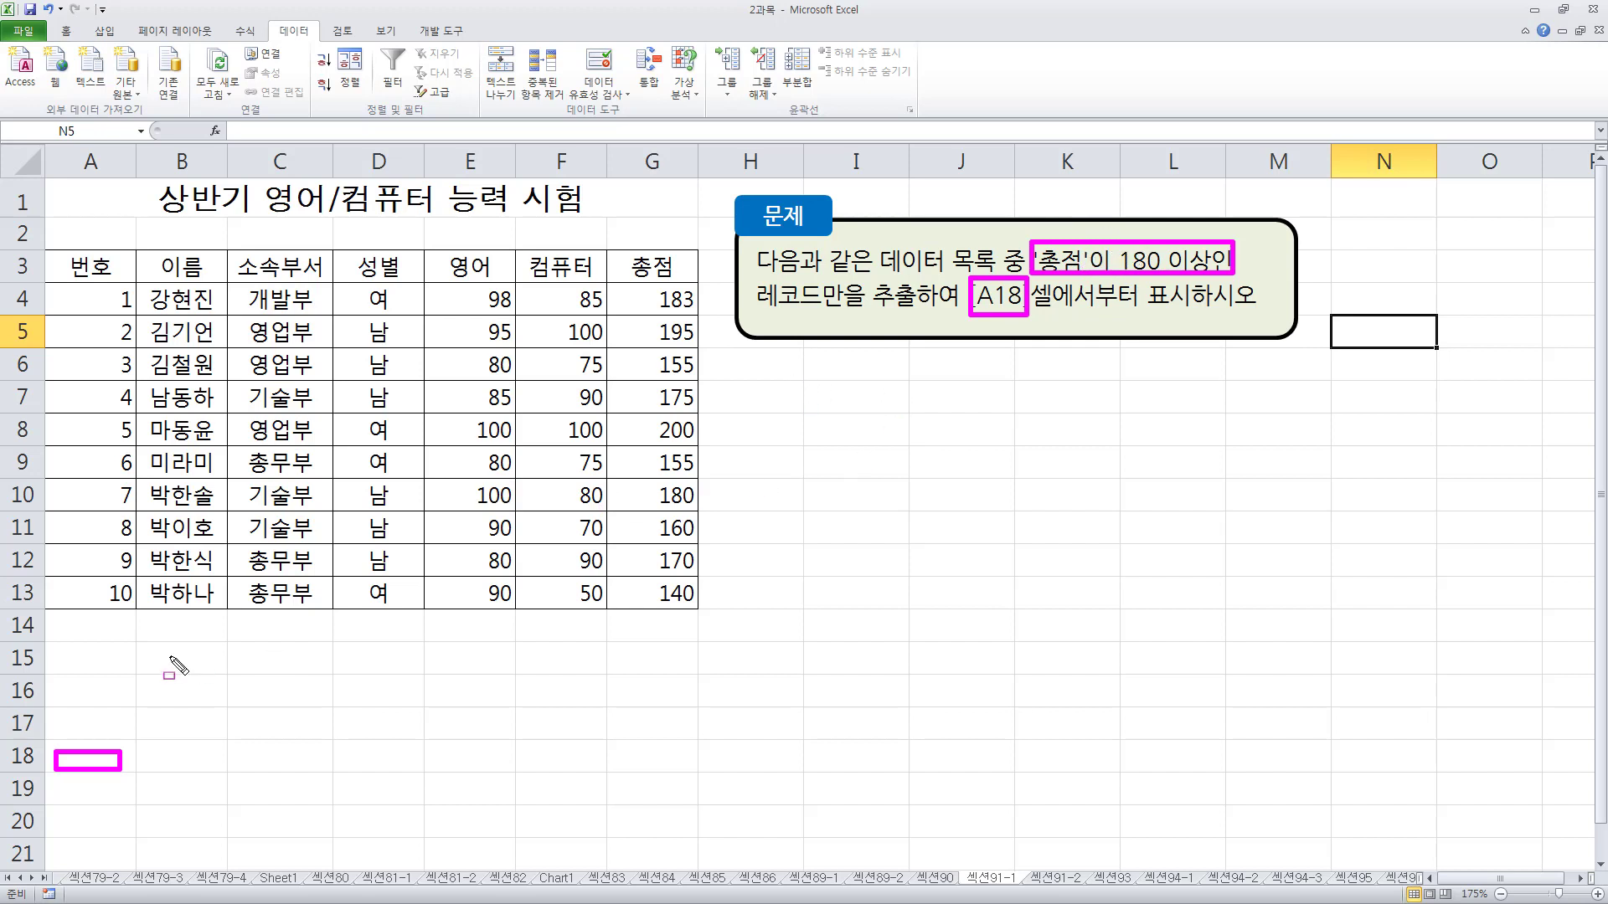
{"action": "left_click_drag", "start_coordinate": [145, 649], "coordinate": [173, 662]}
{"action": "key", "text": "Escape"}
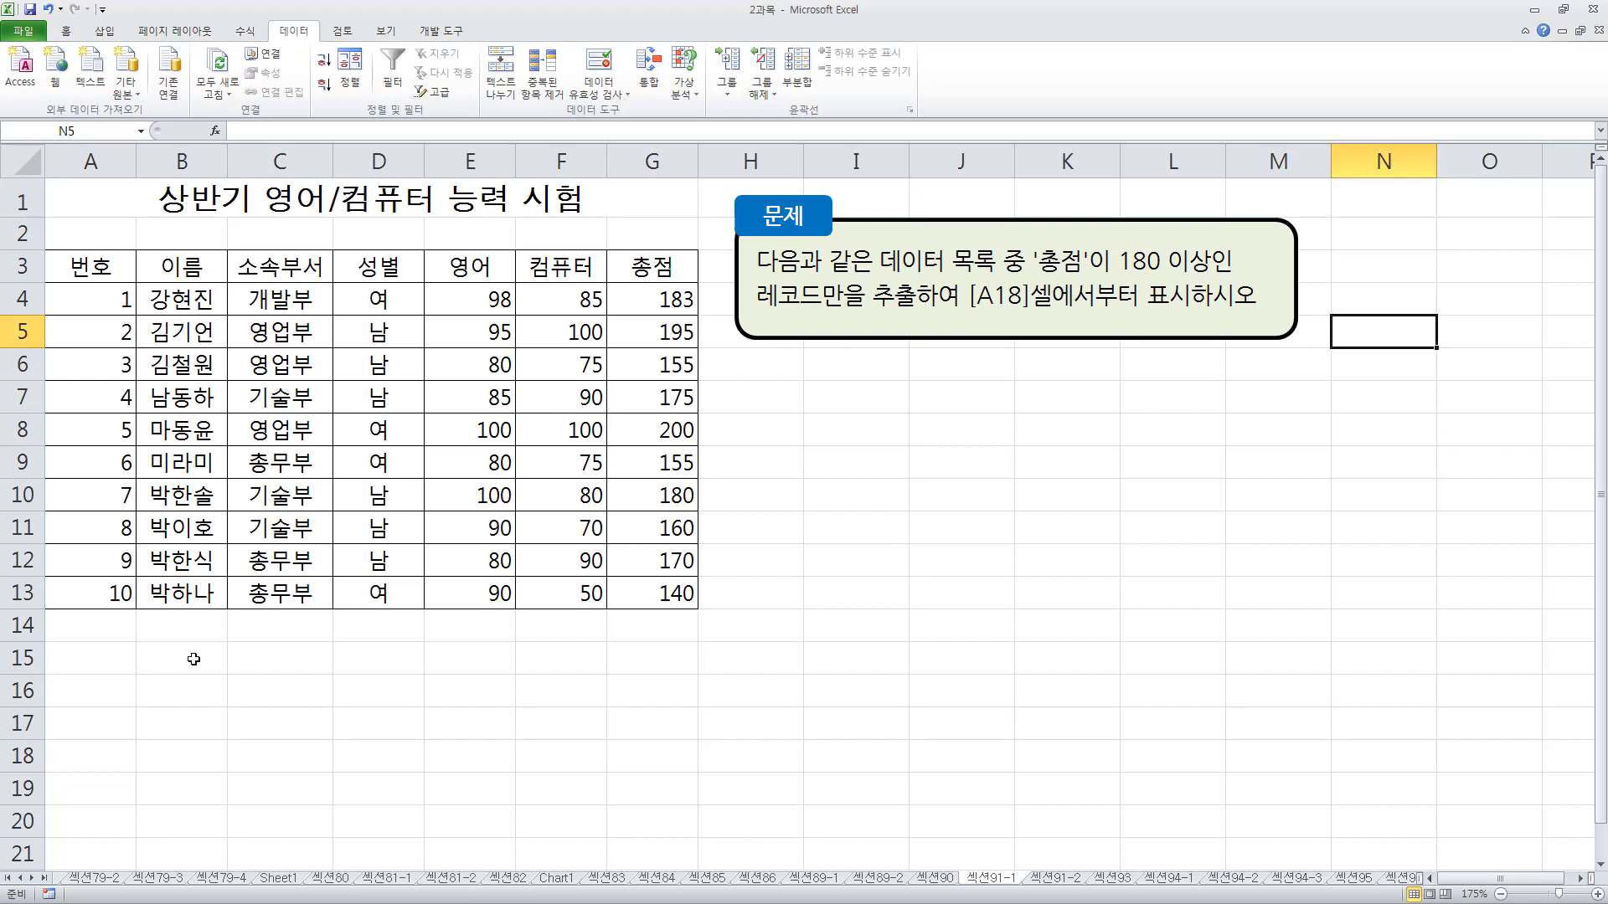
Enter the filter criterion in B15:B16, with 총점 as the heading and >=180 as the condition below it.
{"action": "left_click", "coordinate": [168, 662]}
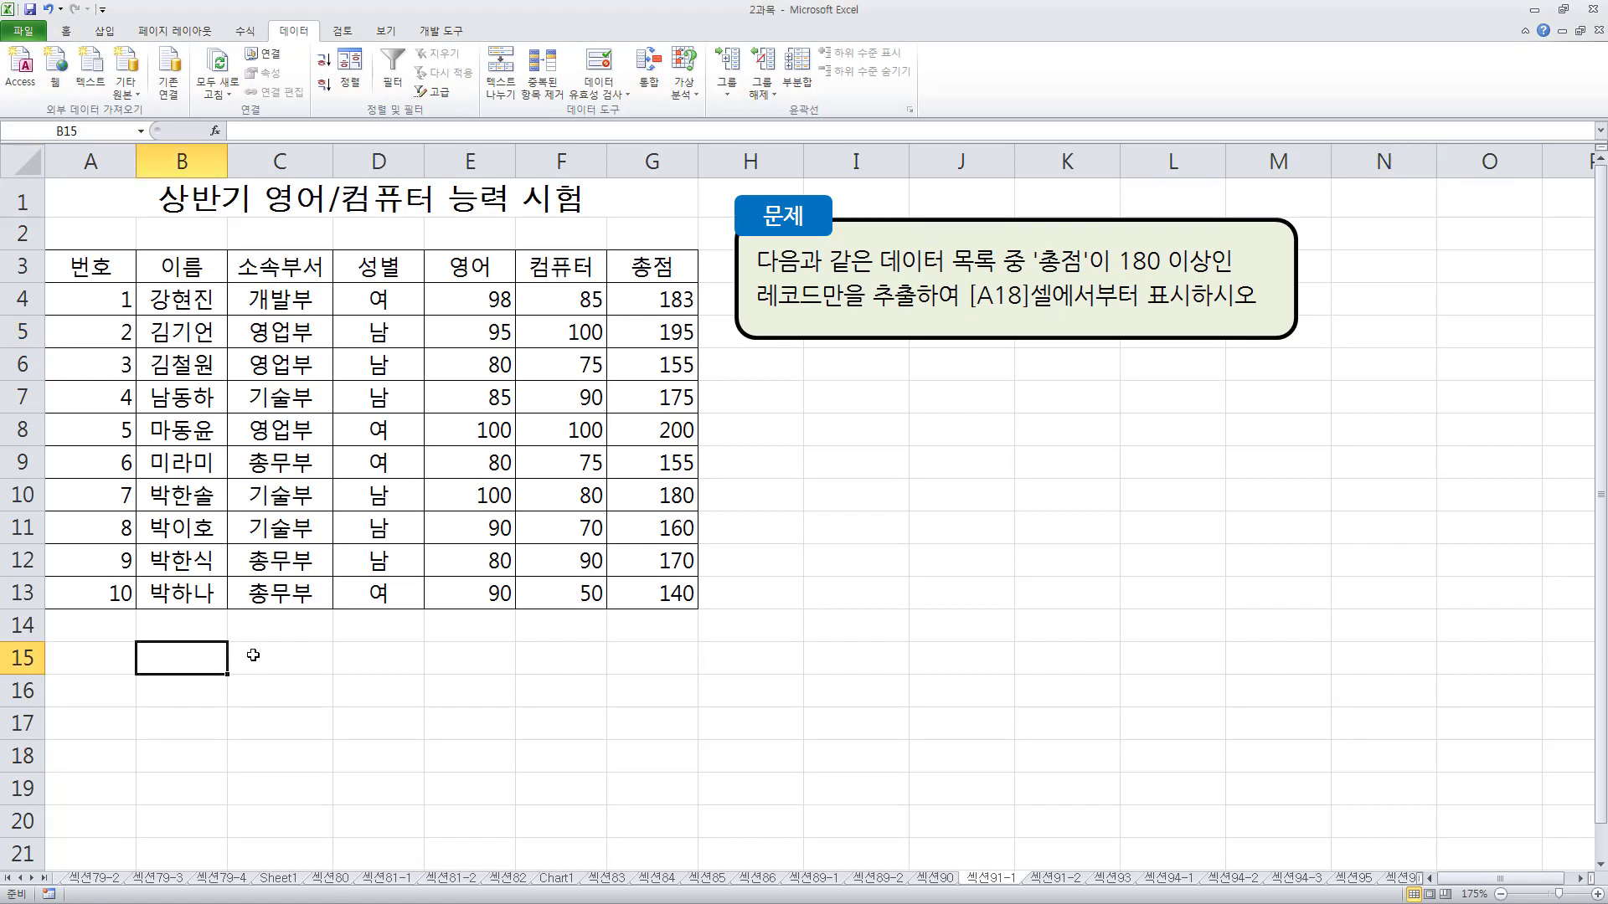
{"action": "type", "text": "초"}
{"action": "type", "text": "점"}
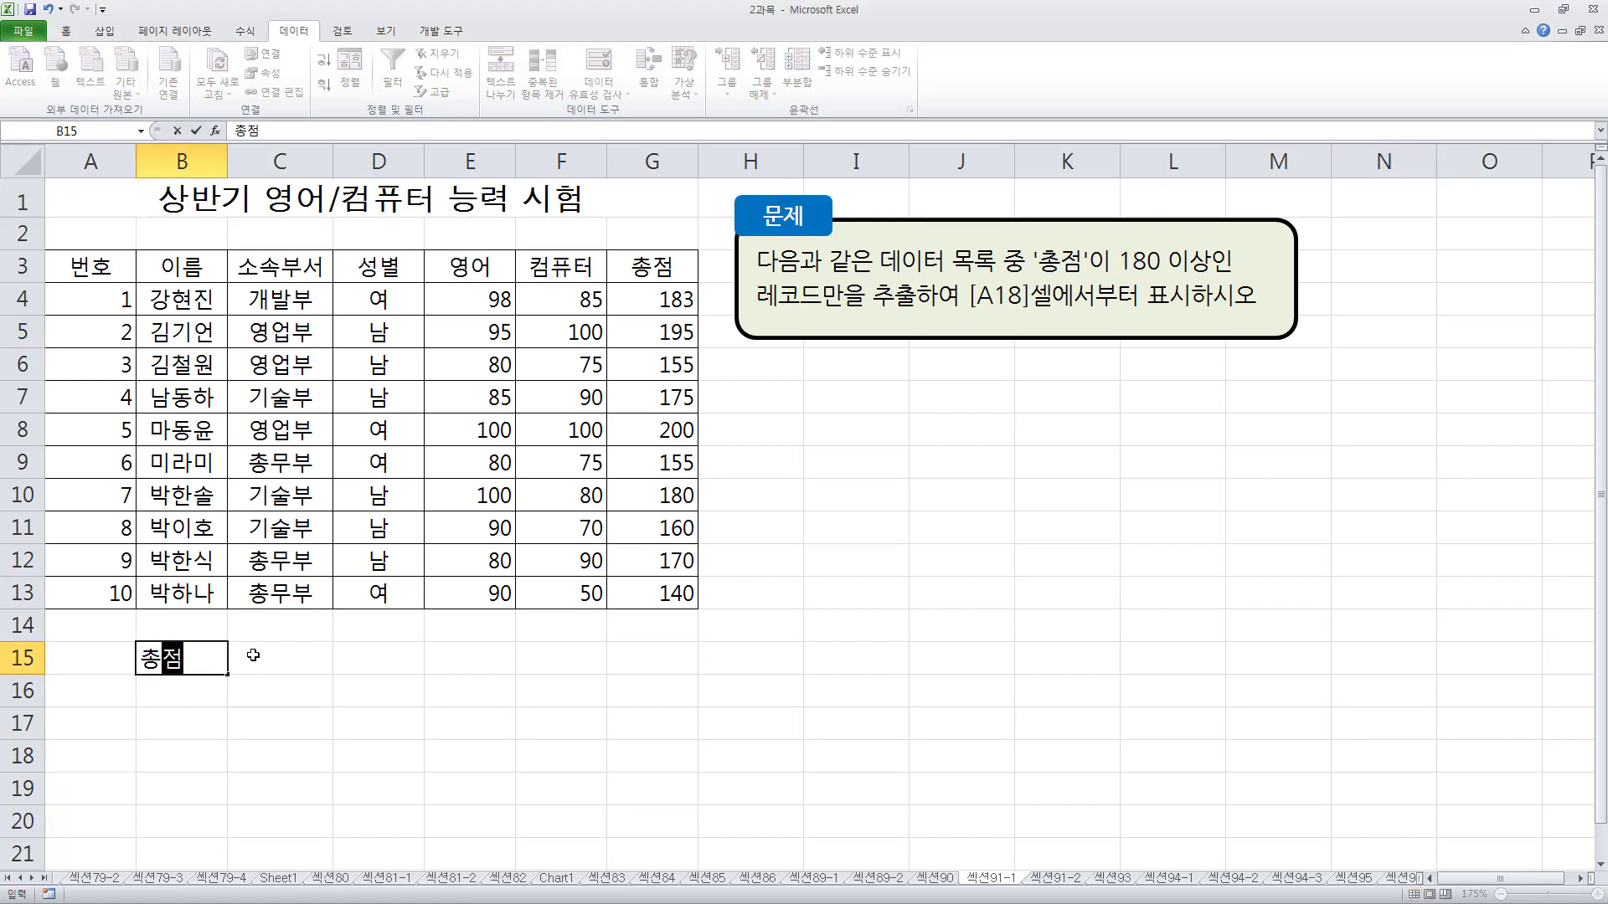
{"action": "key", "text": "Return"}
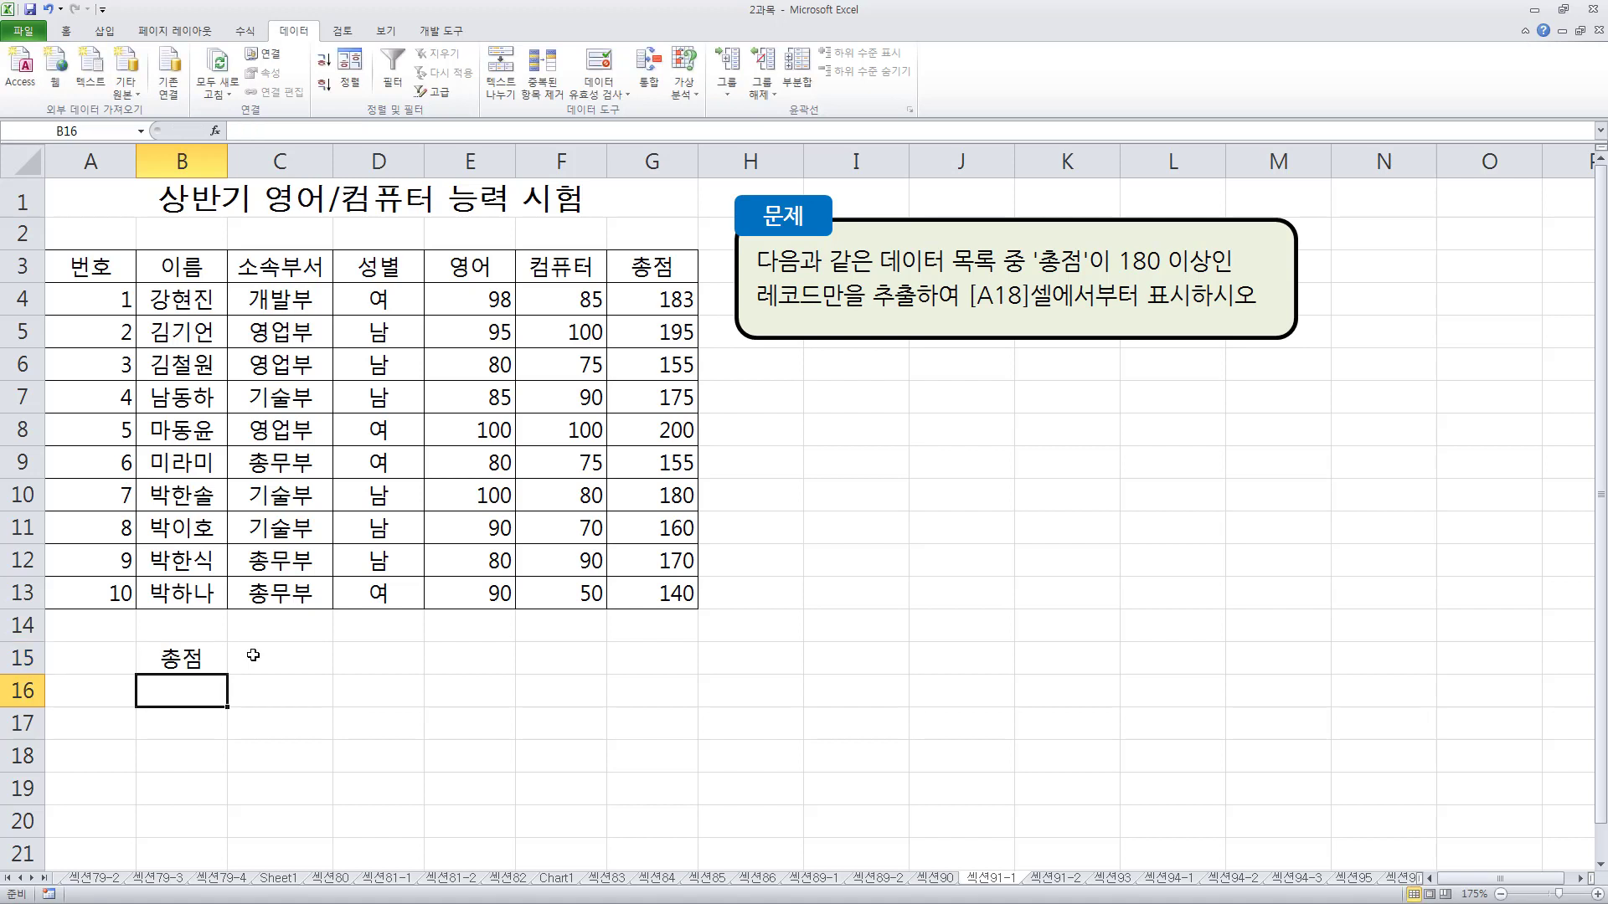
{"action": "type", "text": ">"}
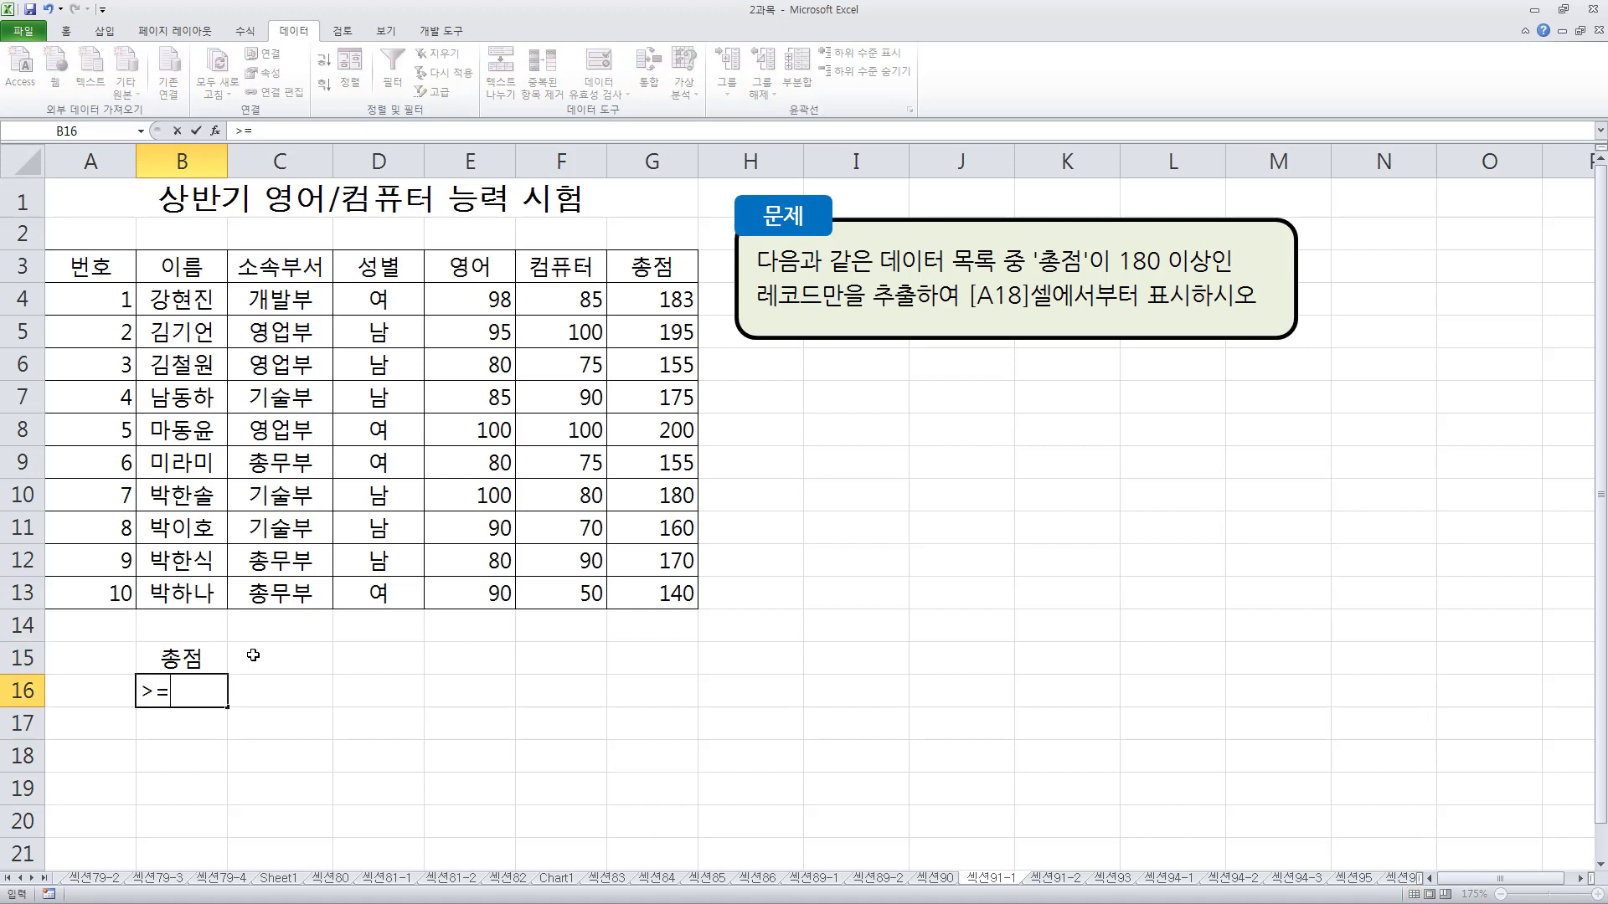
{"action": "type", "text": "=180"}
{"action": "key", "text": "Return"}
{"action": "key", "text": "Up"}
{"action": "key", "text": "Up"}
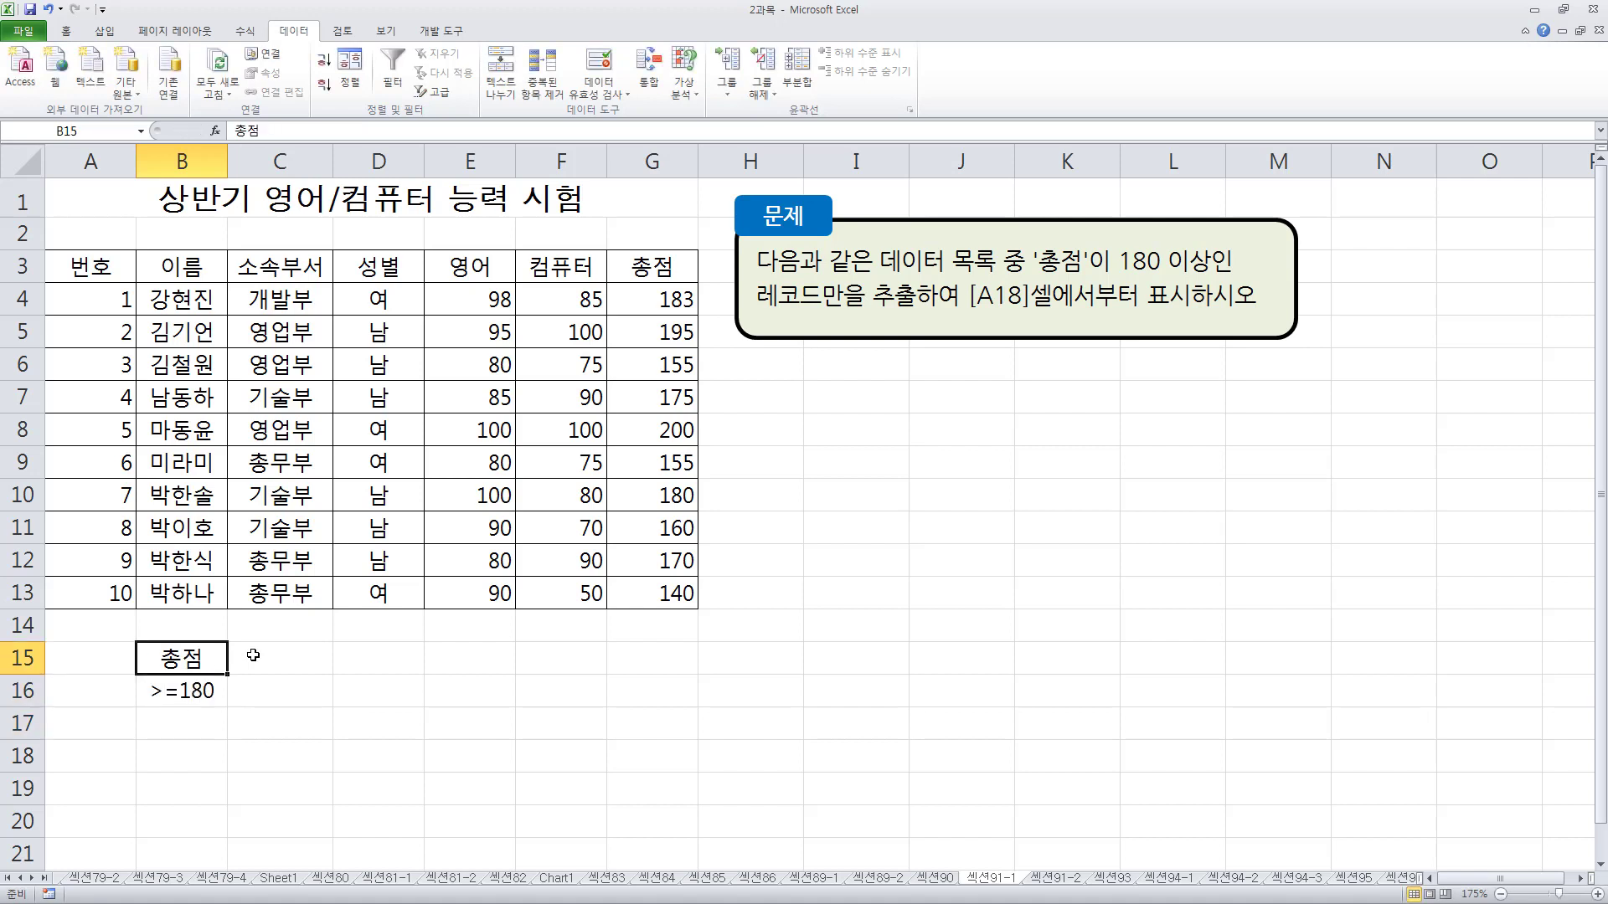
{"action": "key", "text": "shift+Down"}
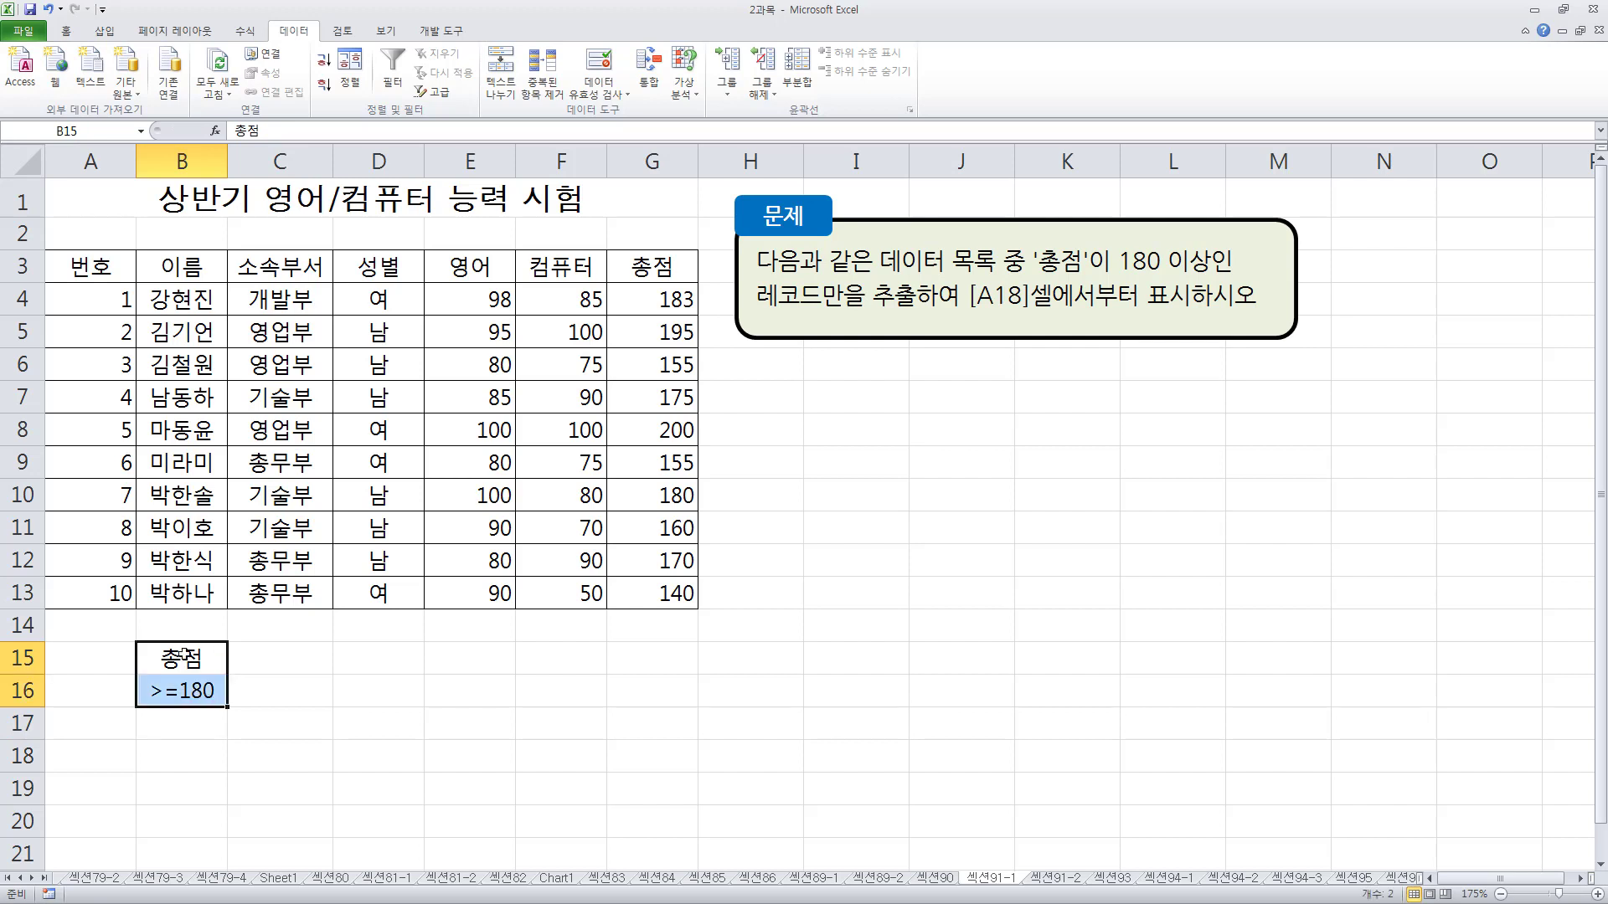
Start an Advanced Filter on the source list A3:G13, including its header row.
{"action": "left_click_drag", "start_coordinate": [92, 266], "coordinate": [609, 575]}
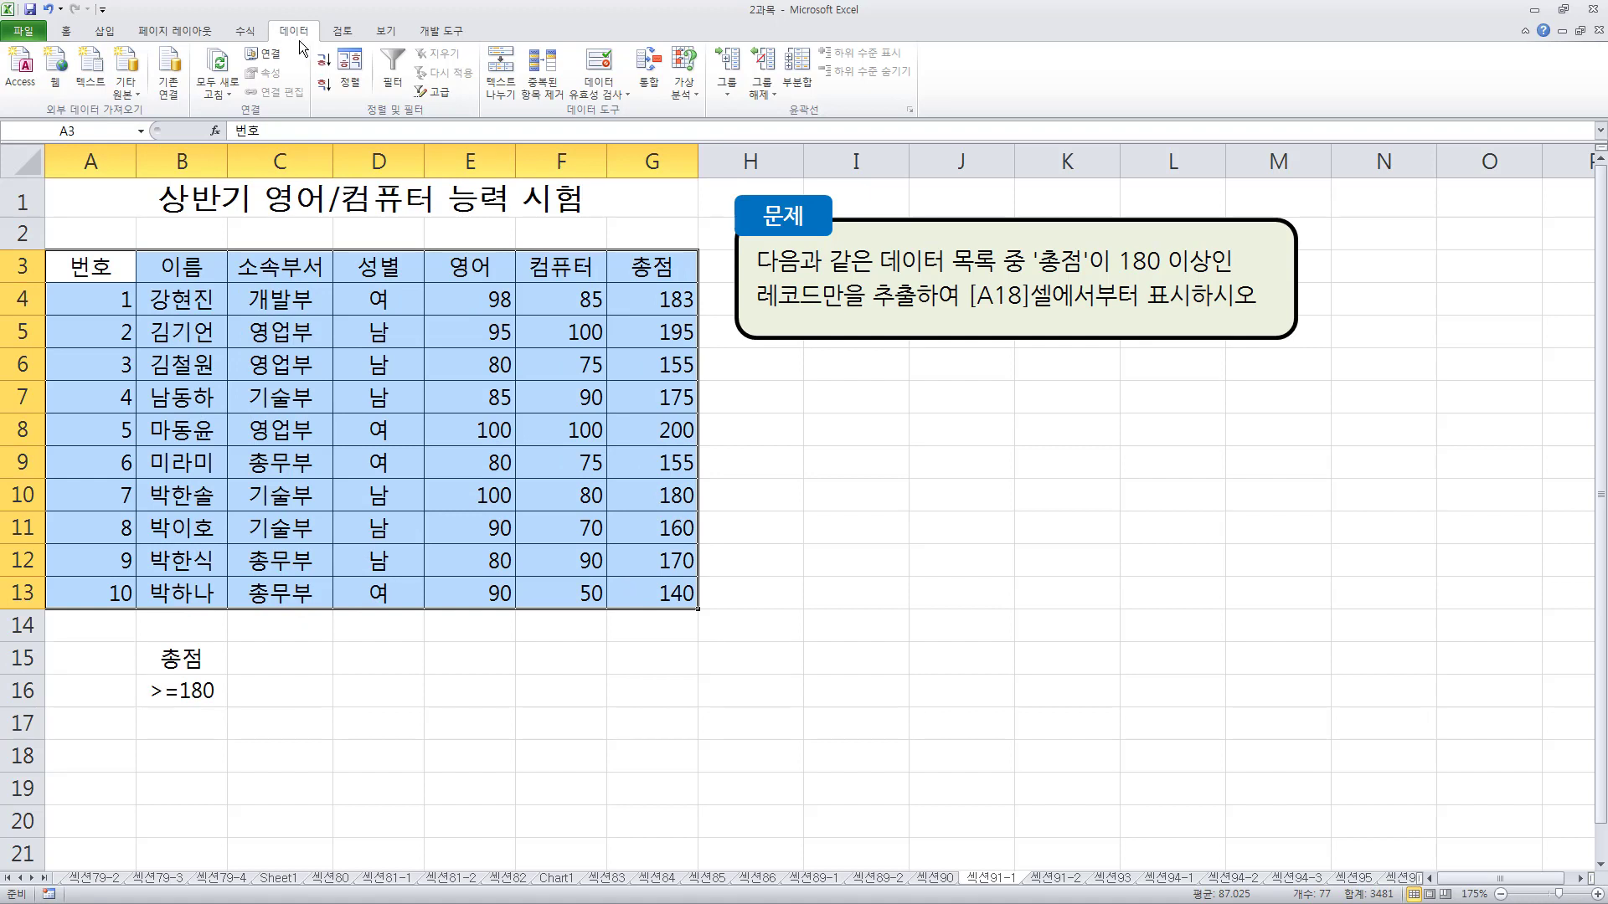
{"action": "key", "text": "ctrl+2"}
{"action": "left_click_drag", "start_coordinate": [289, 29], "coordinate": [326, 44]}
{"action": "mouse_move", "coordinate": [353, 100]}
{"action": "left_mouse_down"}
{"action": "mouse_move", "coordinate": [455, 128]}
{"action": "mouse_move", "coordinate": [444, 99]}
{"action": "mouse_move", "coordinate": [467, 102]}
{"action": "left_mouse_up"}
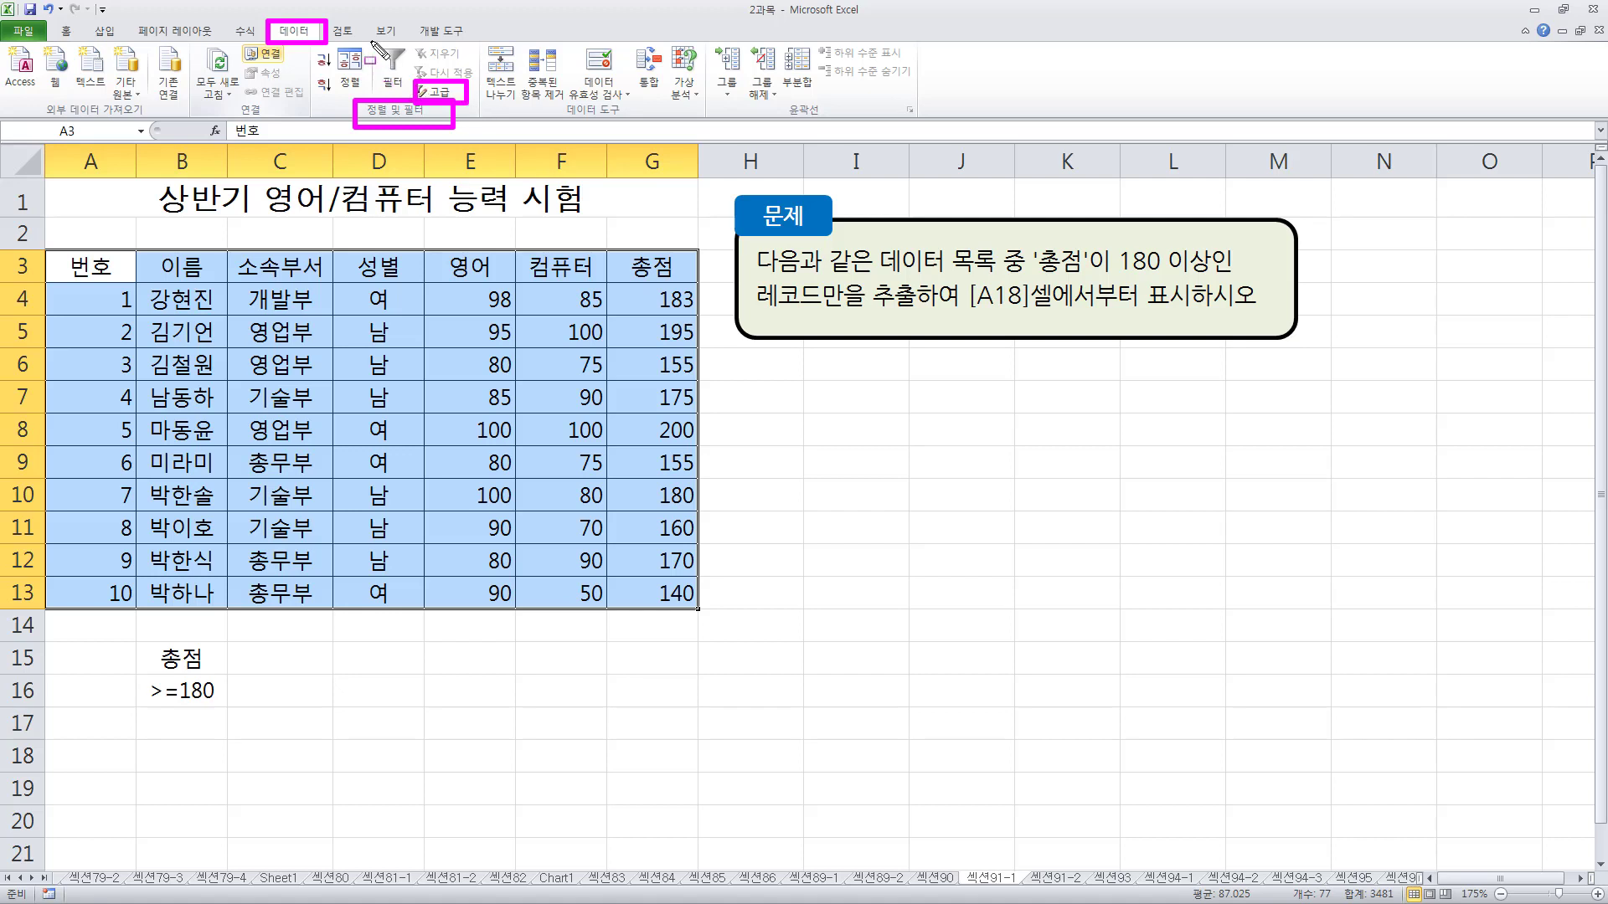
{"action": "left_click_drag", "start_coordinate": [370, 40], "coordinate": [407, 75]}
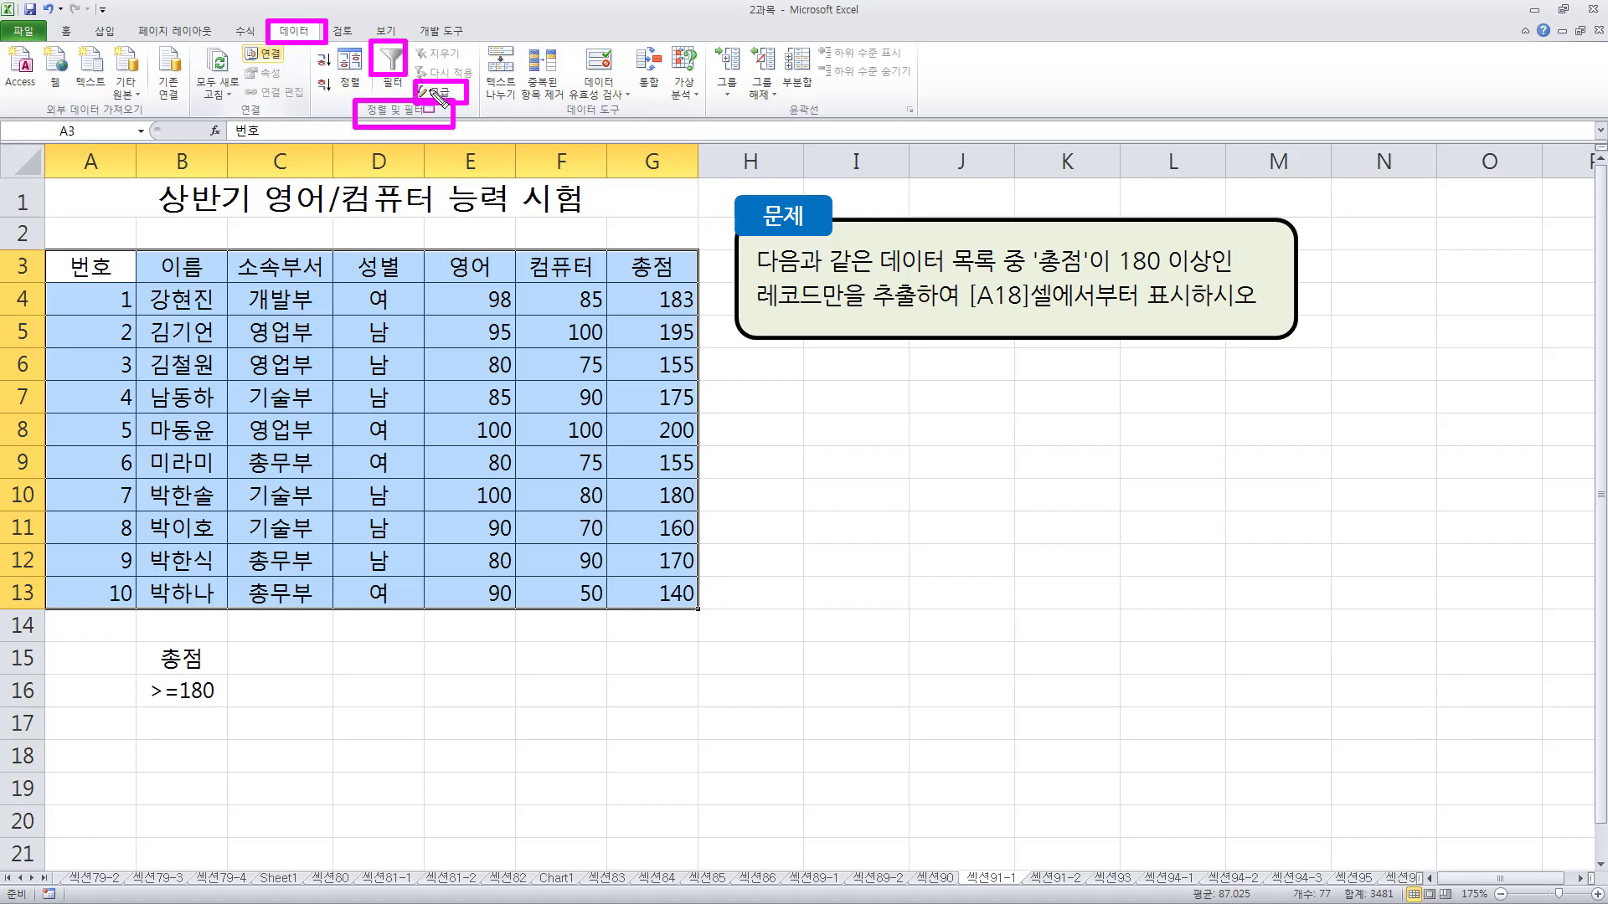
{"action": "key", "text": "Escape"}
{"action": "left_click", "coordinate": [452, 97]}
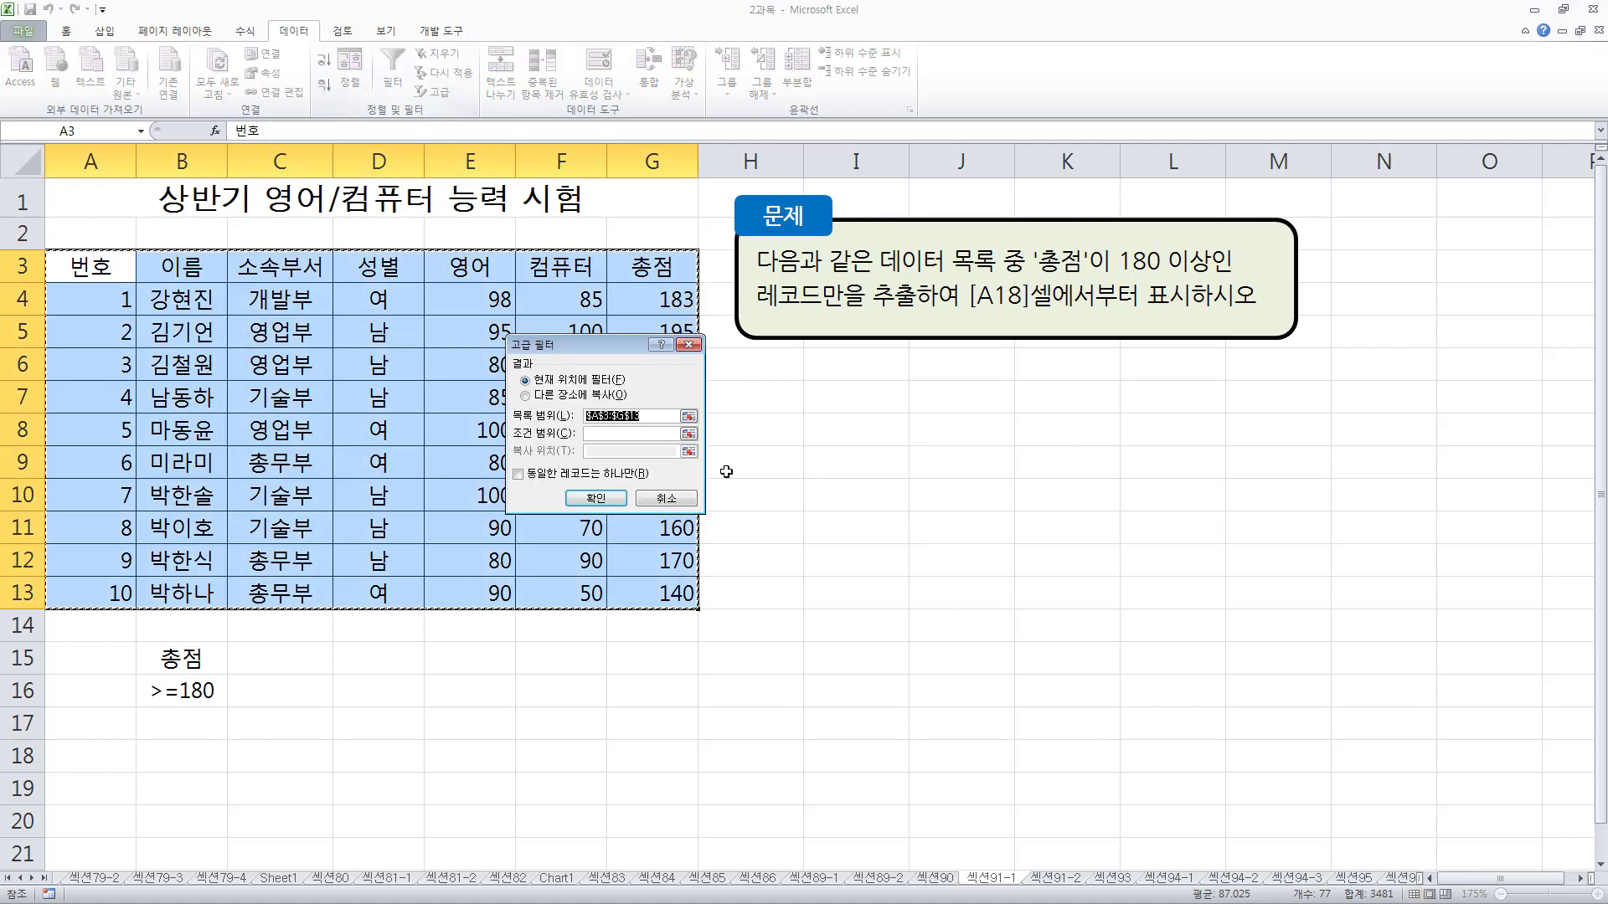
{"action": "mouse_move", "coordinate": [57, 254]}
{"action": "left_mouse_down"}
{"action": "mouse_move", "coordinate": [234, 414]}
{"action": "mouse_move", "coordinate": [706, 610]}
{"action": "left_mouse_up"}
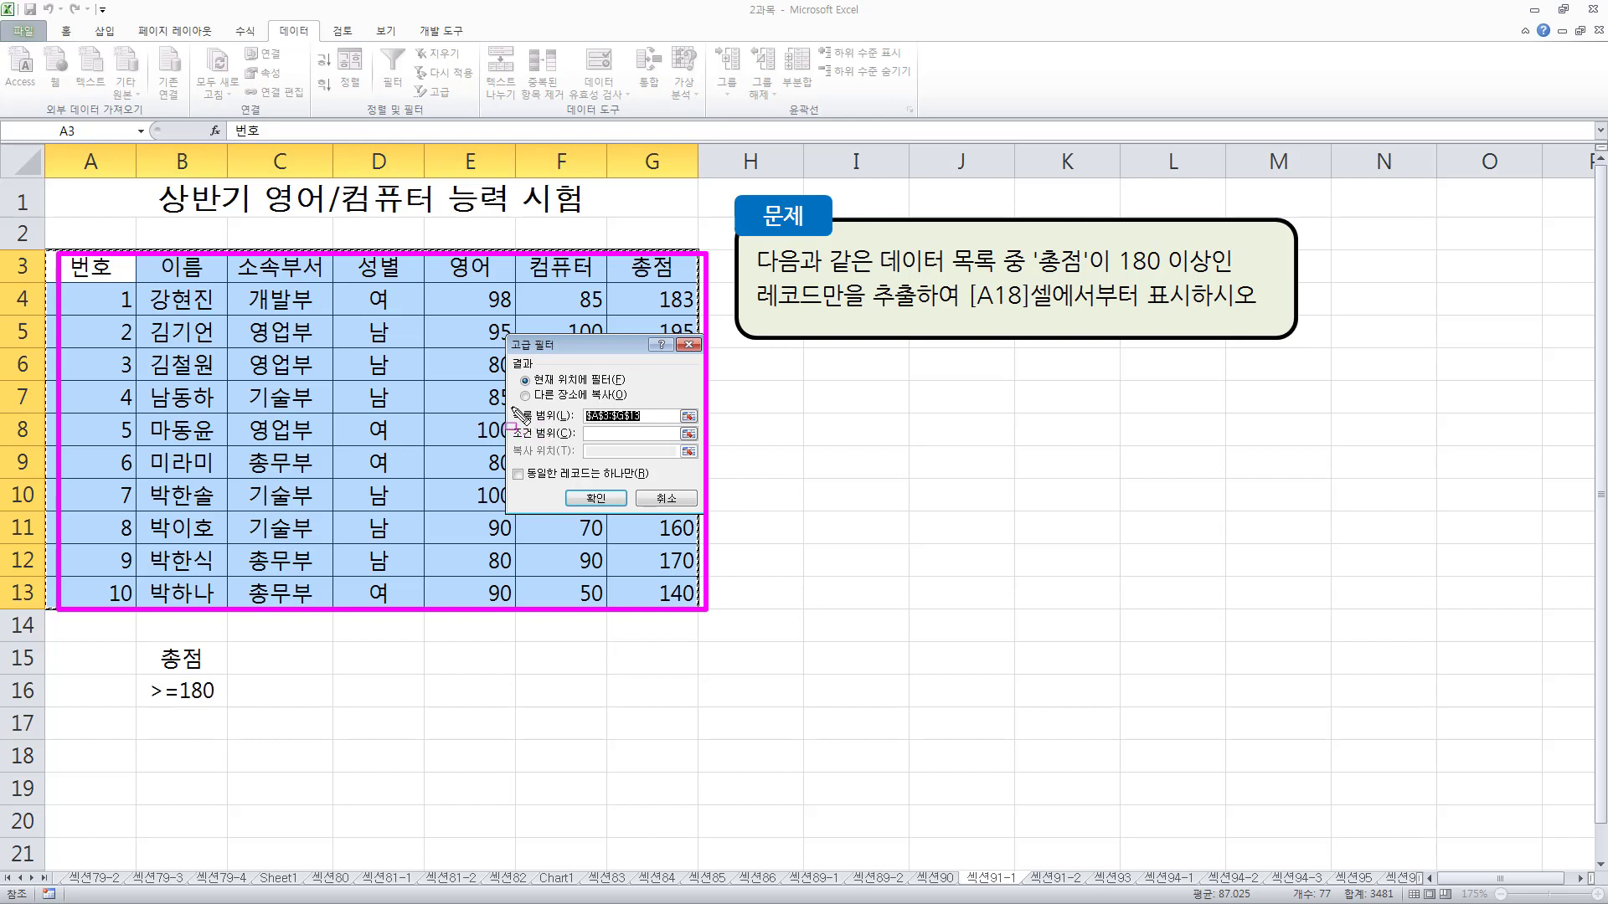
{"action": "left_click_drag", "start_coordinate": [510, 407], "coordinate": [672, 425]}
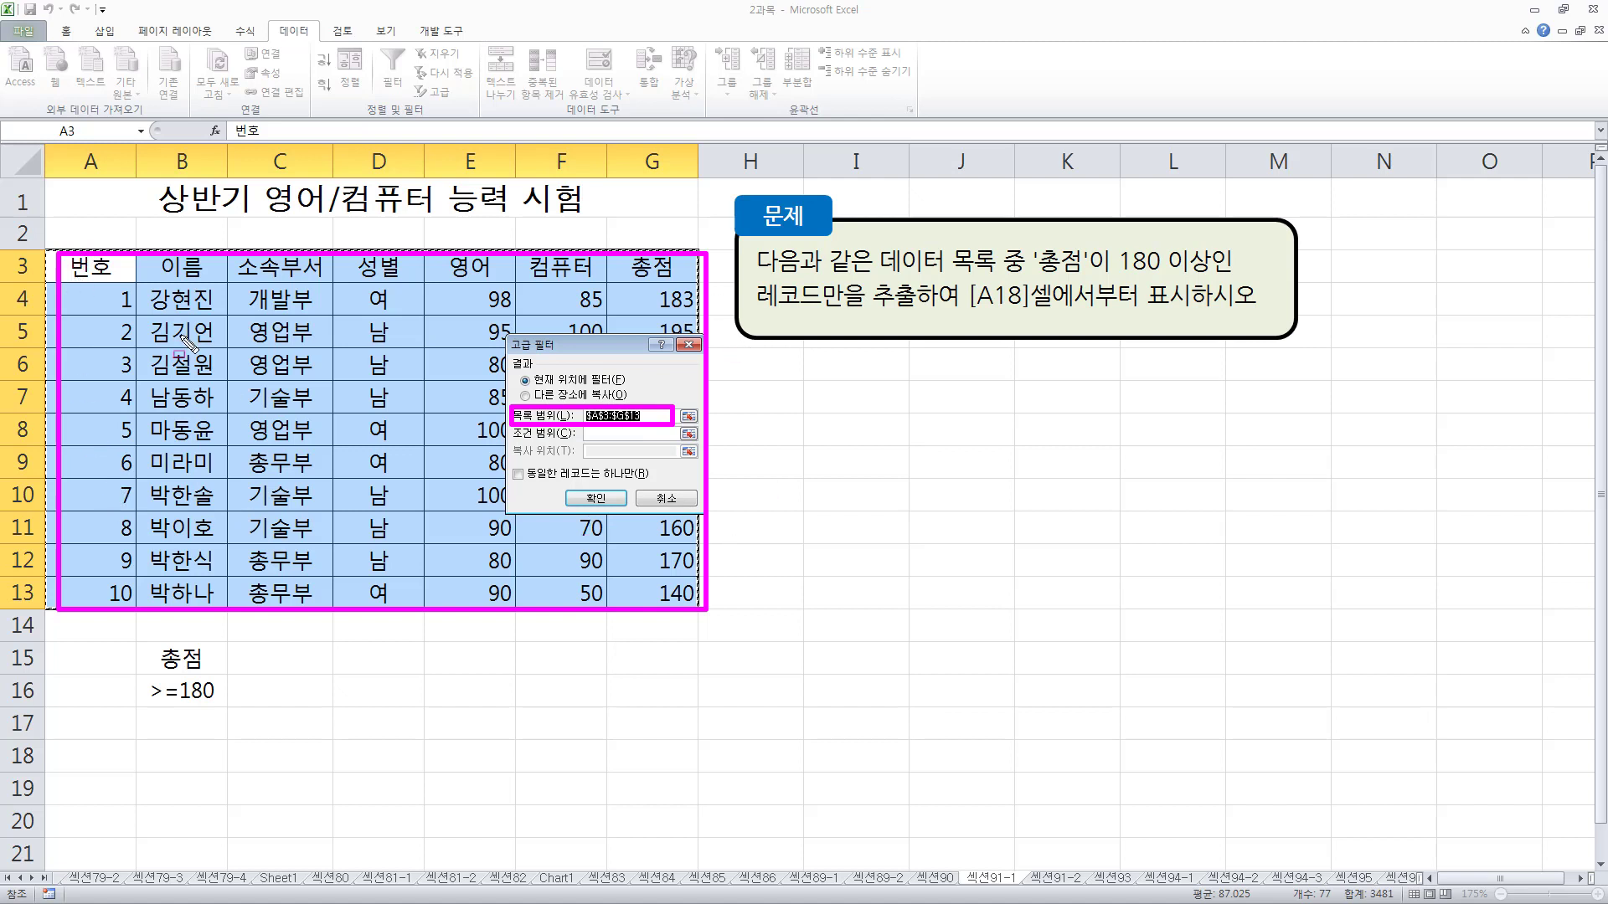
{"action": "left_click", "coordinate": [654, 416]}
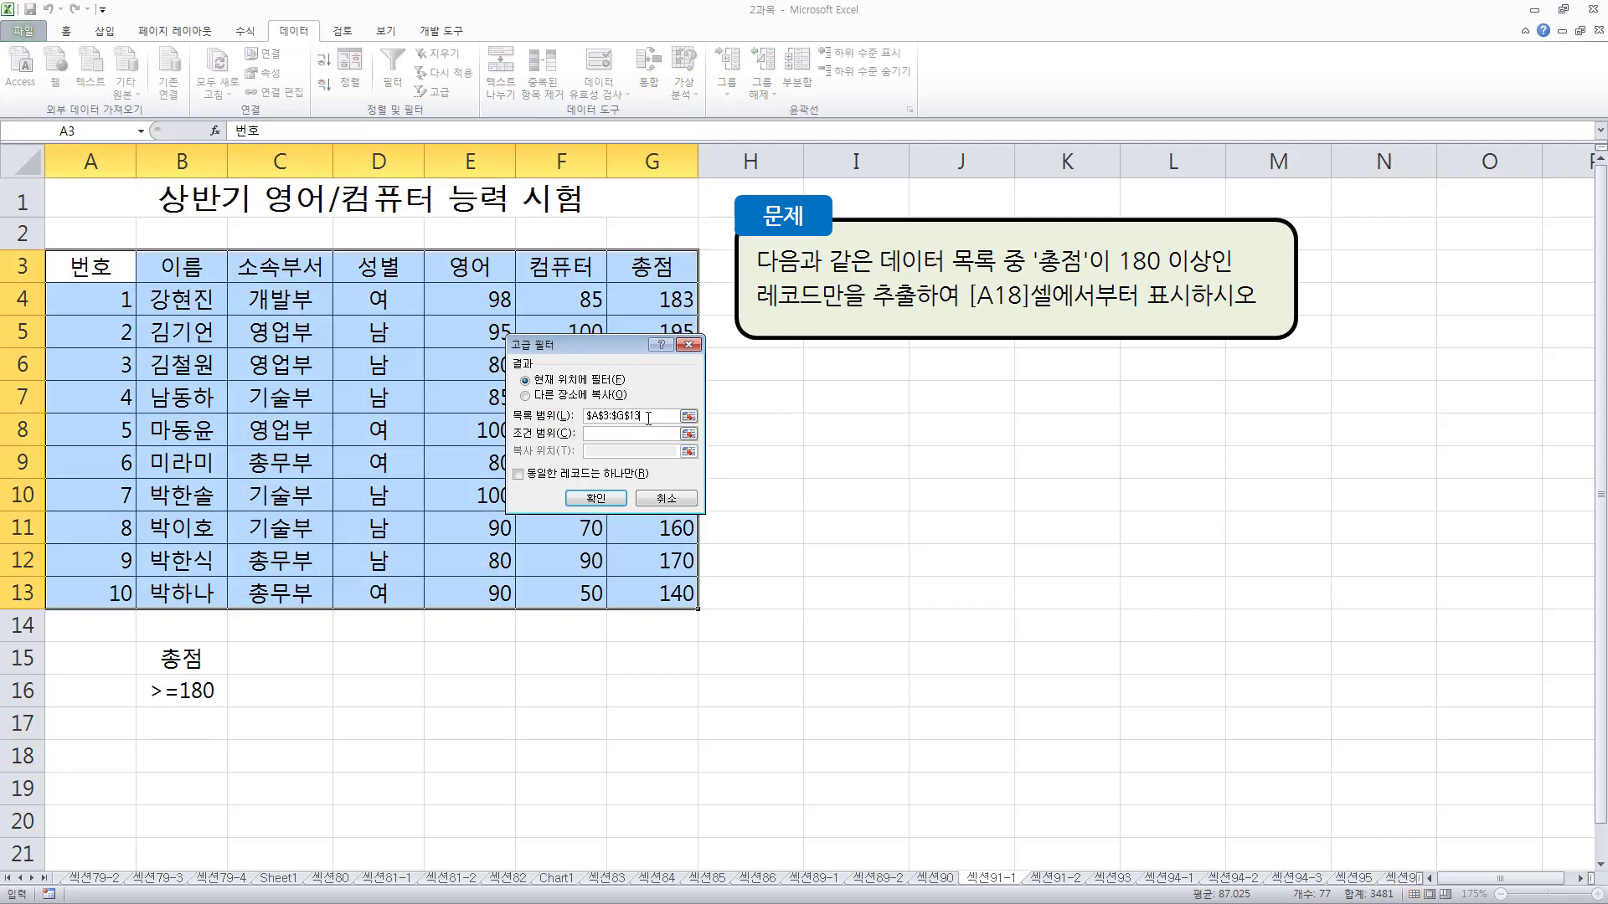
{"action": "mouse_move", "coordinate": [507, 353]}
{"action": "left_mouse_down"}
{"action": "mouse_move", "coordinate": [563, 395]}
{"action": "mouse_move", "coordinate": [634, 402]}
{"action": "left_mouse_up"}
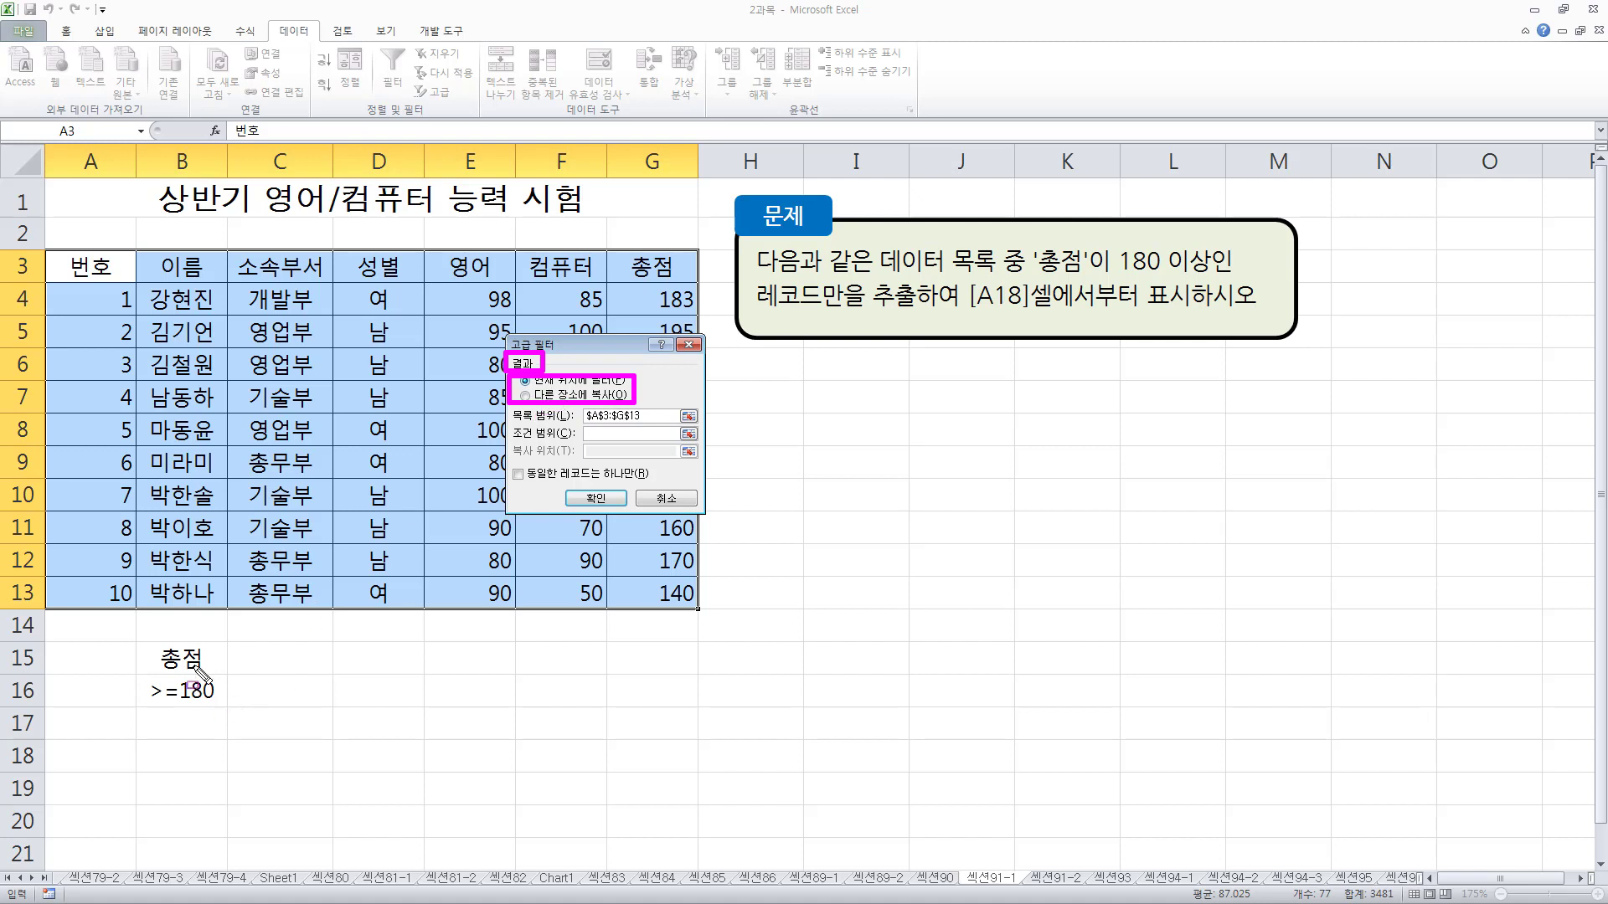
{"action": "left_click_drag", "start_coordinate": [129, 642], "coordinate": [225, 715]}
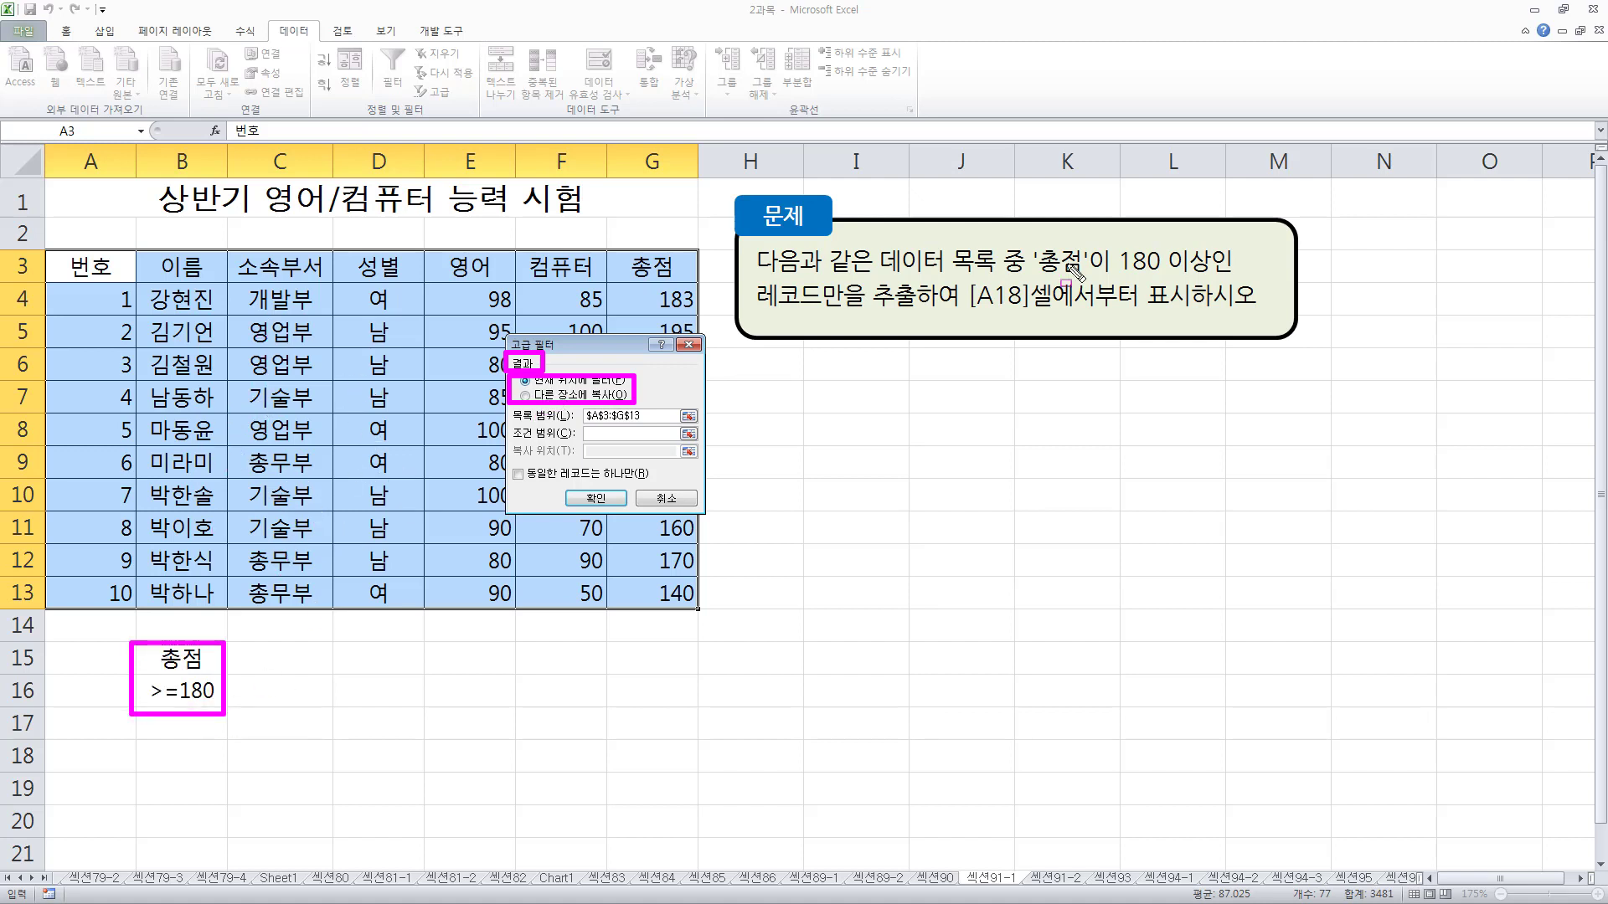
{"action": "mouse_move", "coordinate": [962, 279]}
{"action": "left_mouse_down"}
{"action": "mouse_move", "coordinate": [1067, 317]}
{"action": "mouse_move", "coordinate": [1210, 316]}
{"action": "left_mouse_up"}
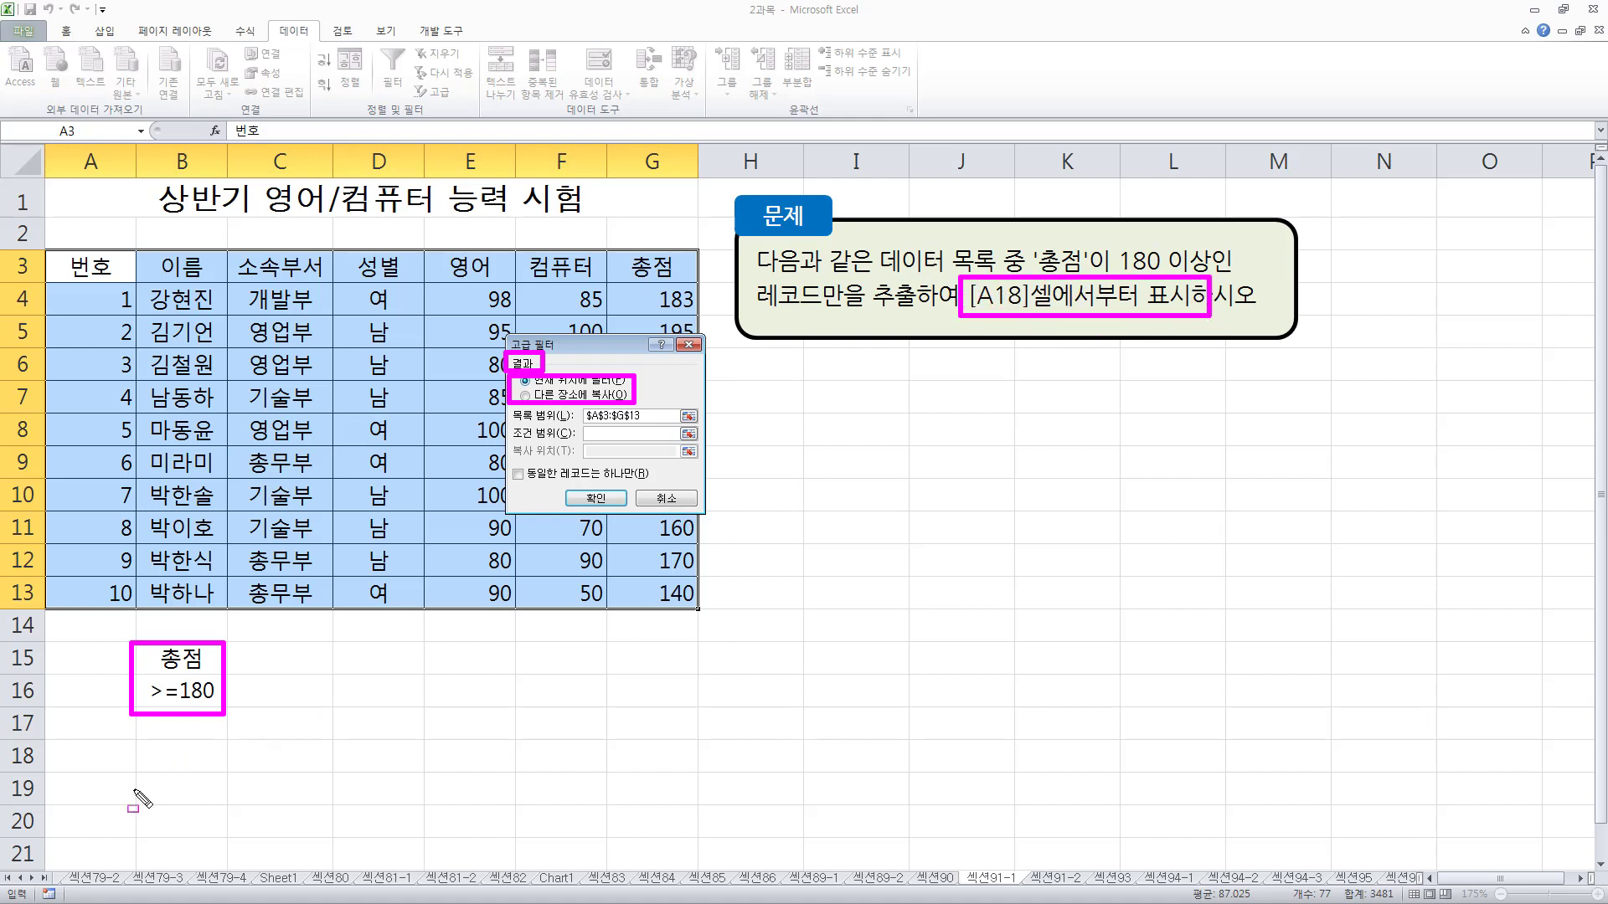
{"action": "left_click_drag", "start_coordinate": [65, 746], "coordinate": [123, 766]}
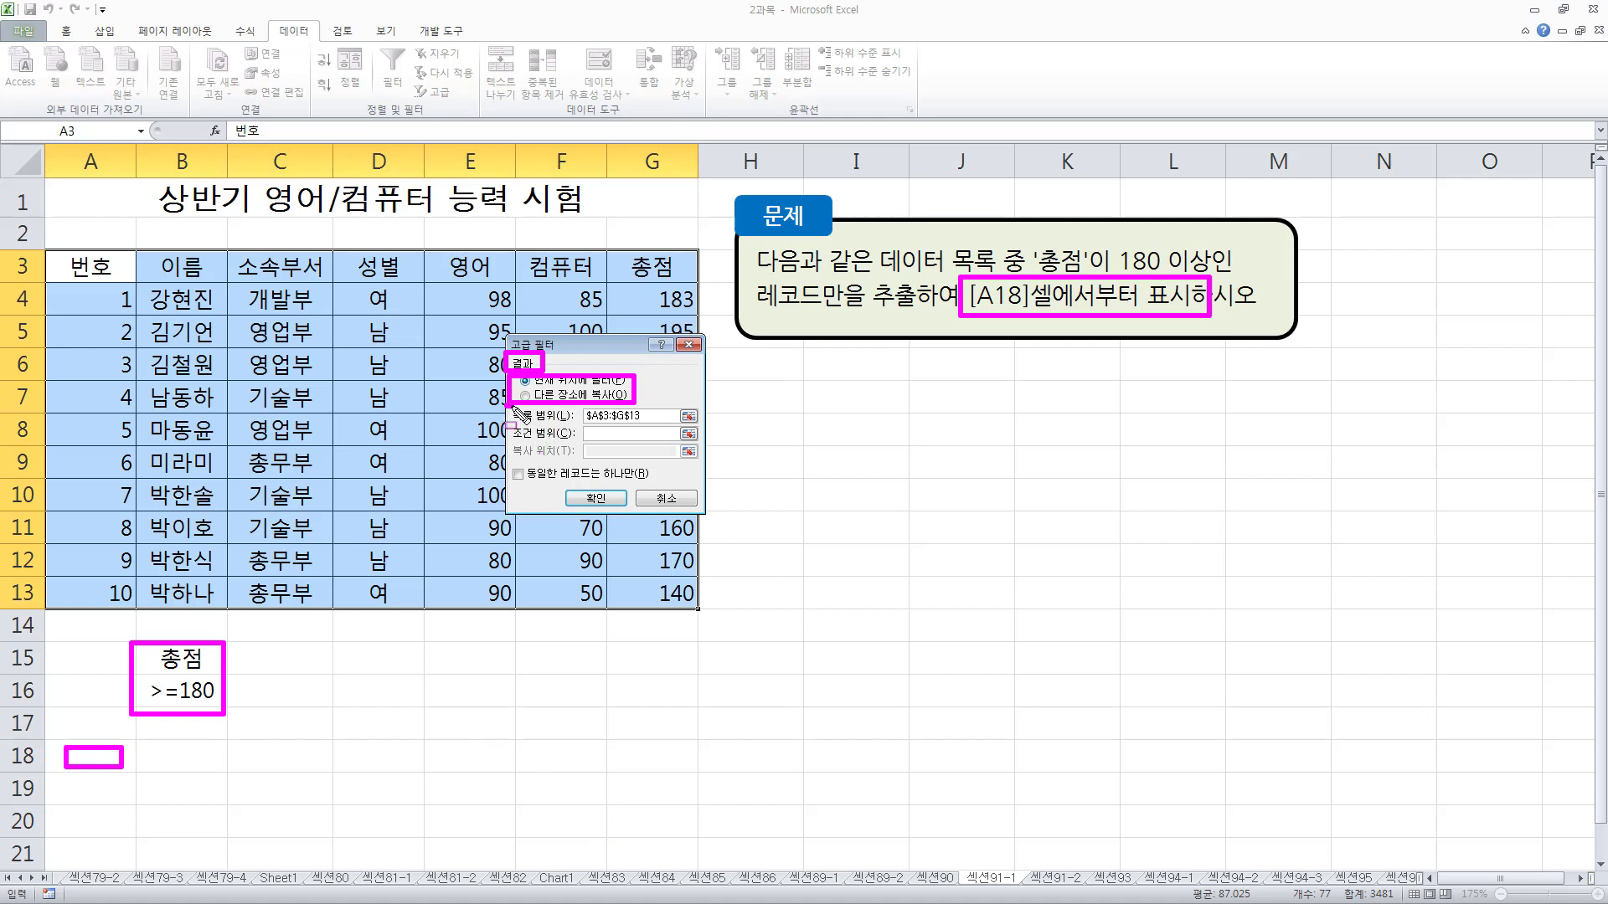
{"action": "left_click_drag", "start_coordinate": [505, 407], "coordinate": [571, 426]}
{"action": "mouse_move", "coordinate": [71, 256]}
{"action": "left_mouse_down"}
{"action": "mouse_move", "coordinate": [91, 331]}
{"action": "mouse_move", "coordinate": [715, 601]}
{"action": "left_mouse_up"}
{"action": "left_click_drag", "start_coordinate": [506, 425], "coordinate": [573, 441]}
{"action": "key", "text": "Escape"}
Set the criteria range of the Advanced Filter to B15:B16.
{"action": "left_click", "coordinate": [619, 433]}
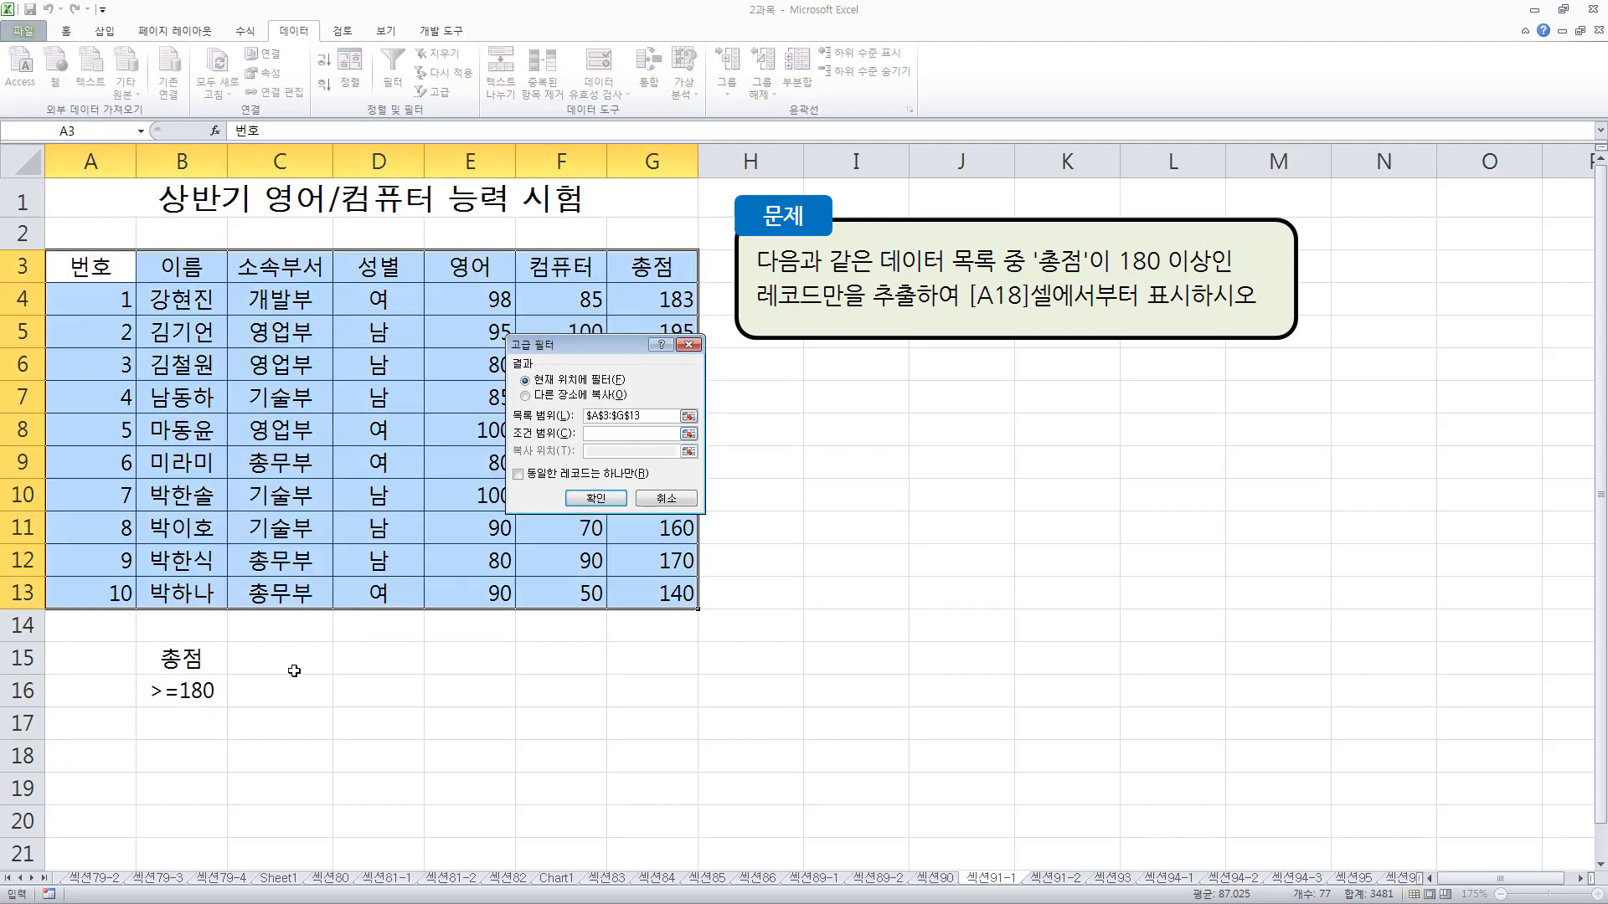
{"action": "left_click_drag", "start_coordinate": [140, 639], "coordinate": [219, 701]}
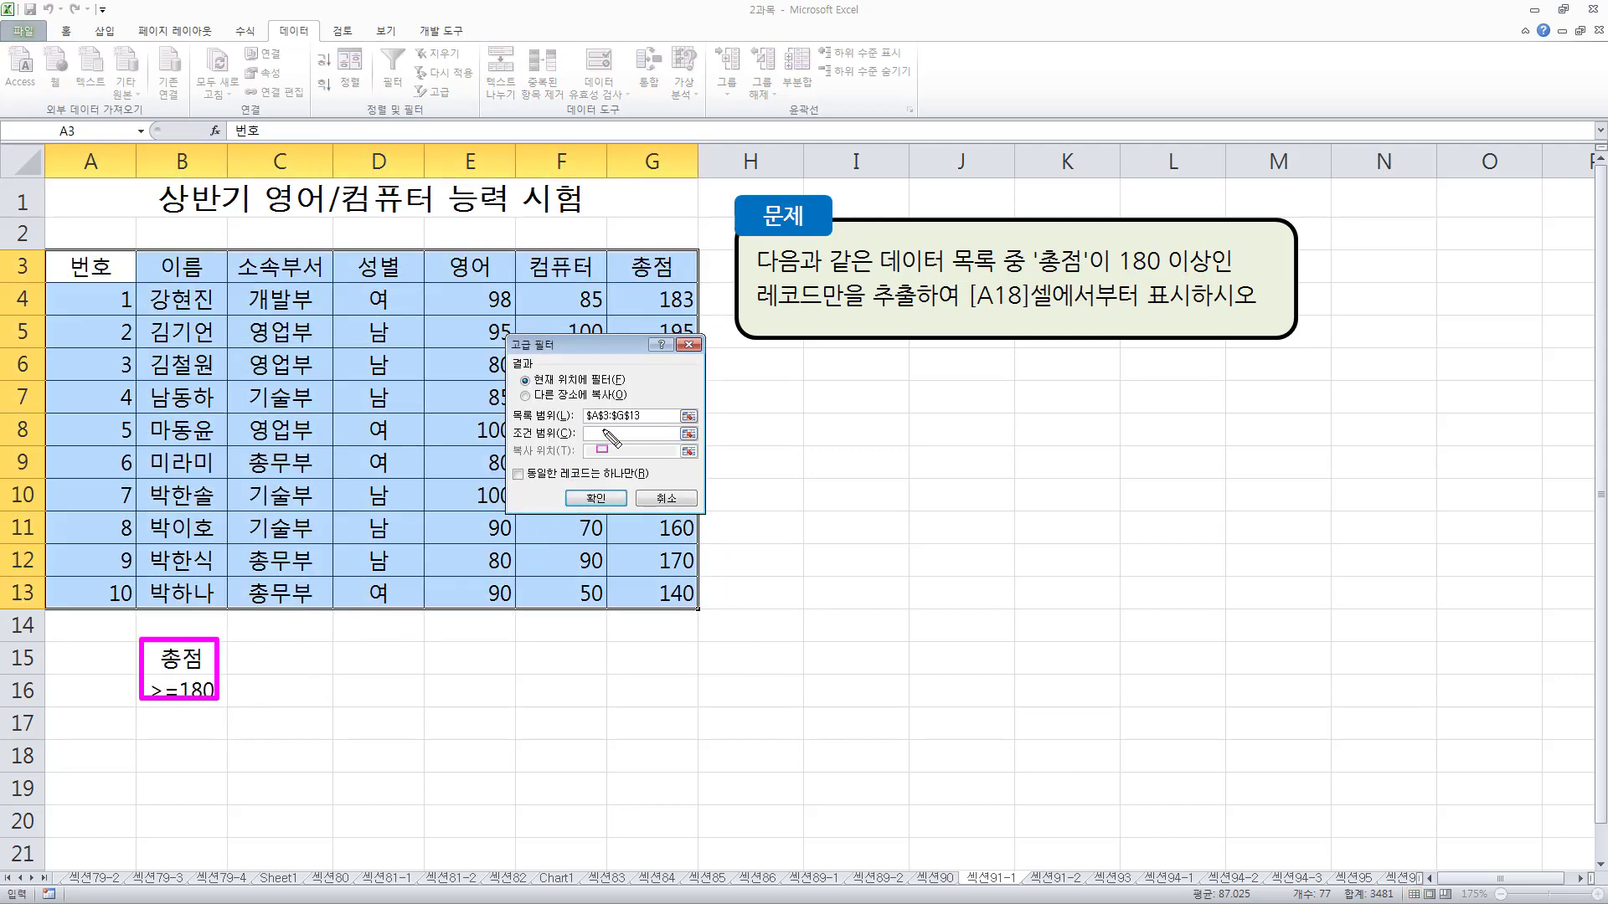
{"action": "key", "text": "Escape"}
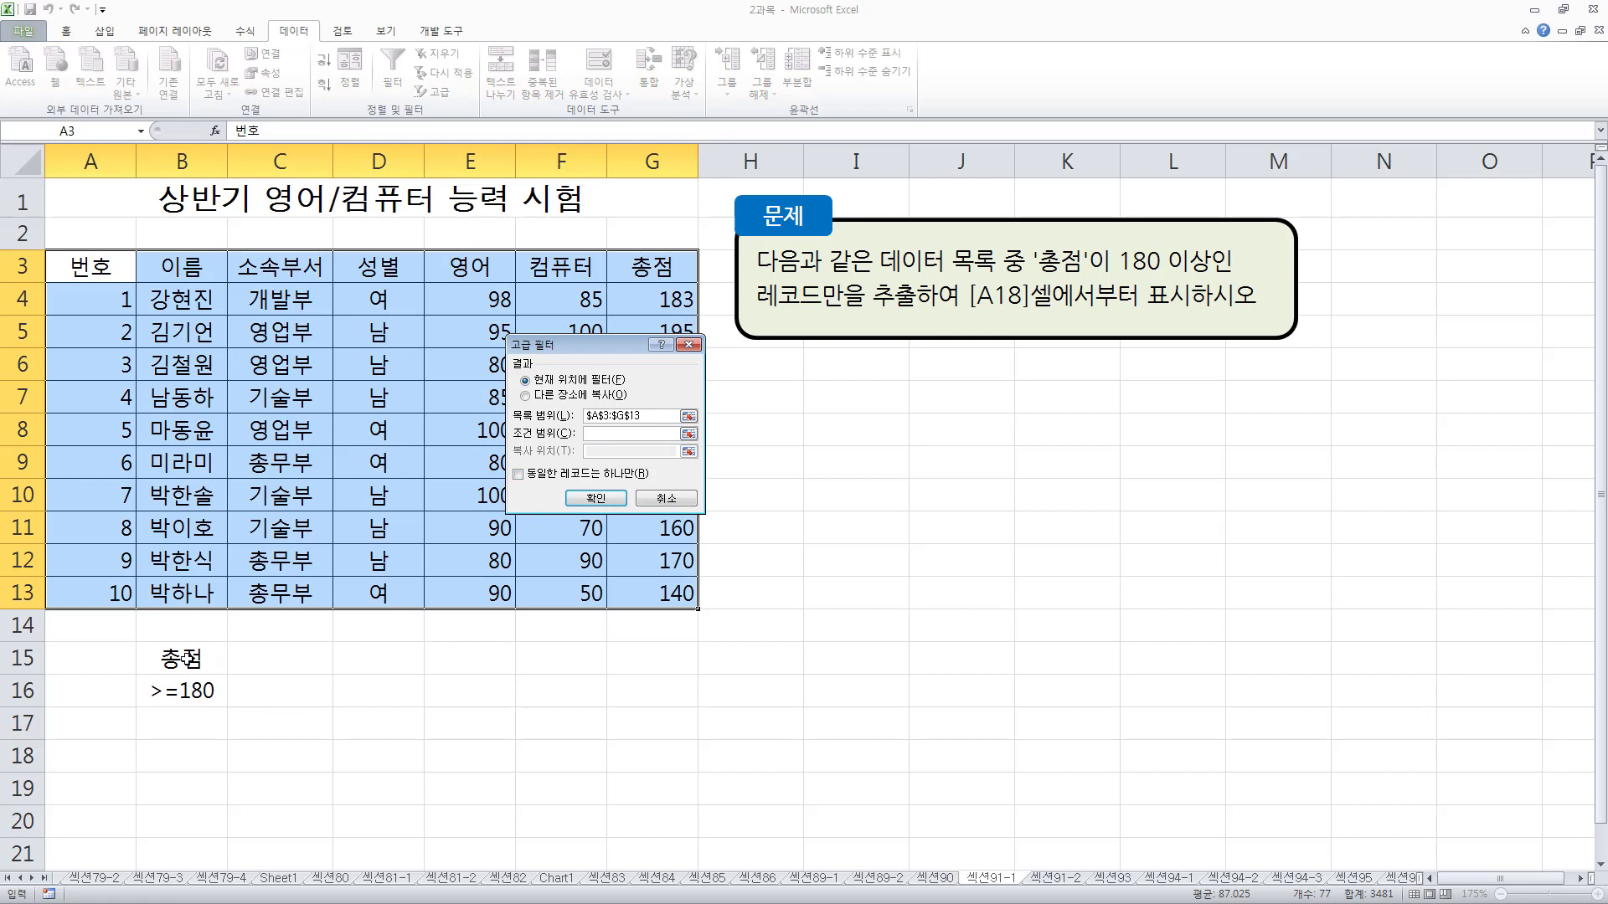
{"action": "left_click_drag", "start_coordinate": [185, 658], "coordinate": [216, 695]}
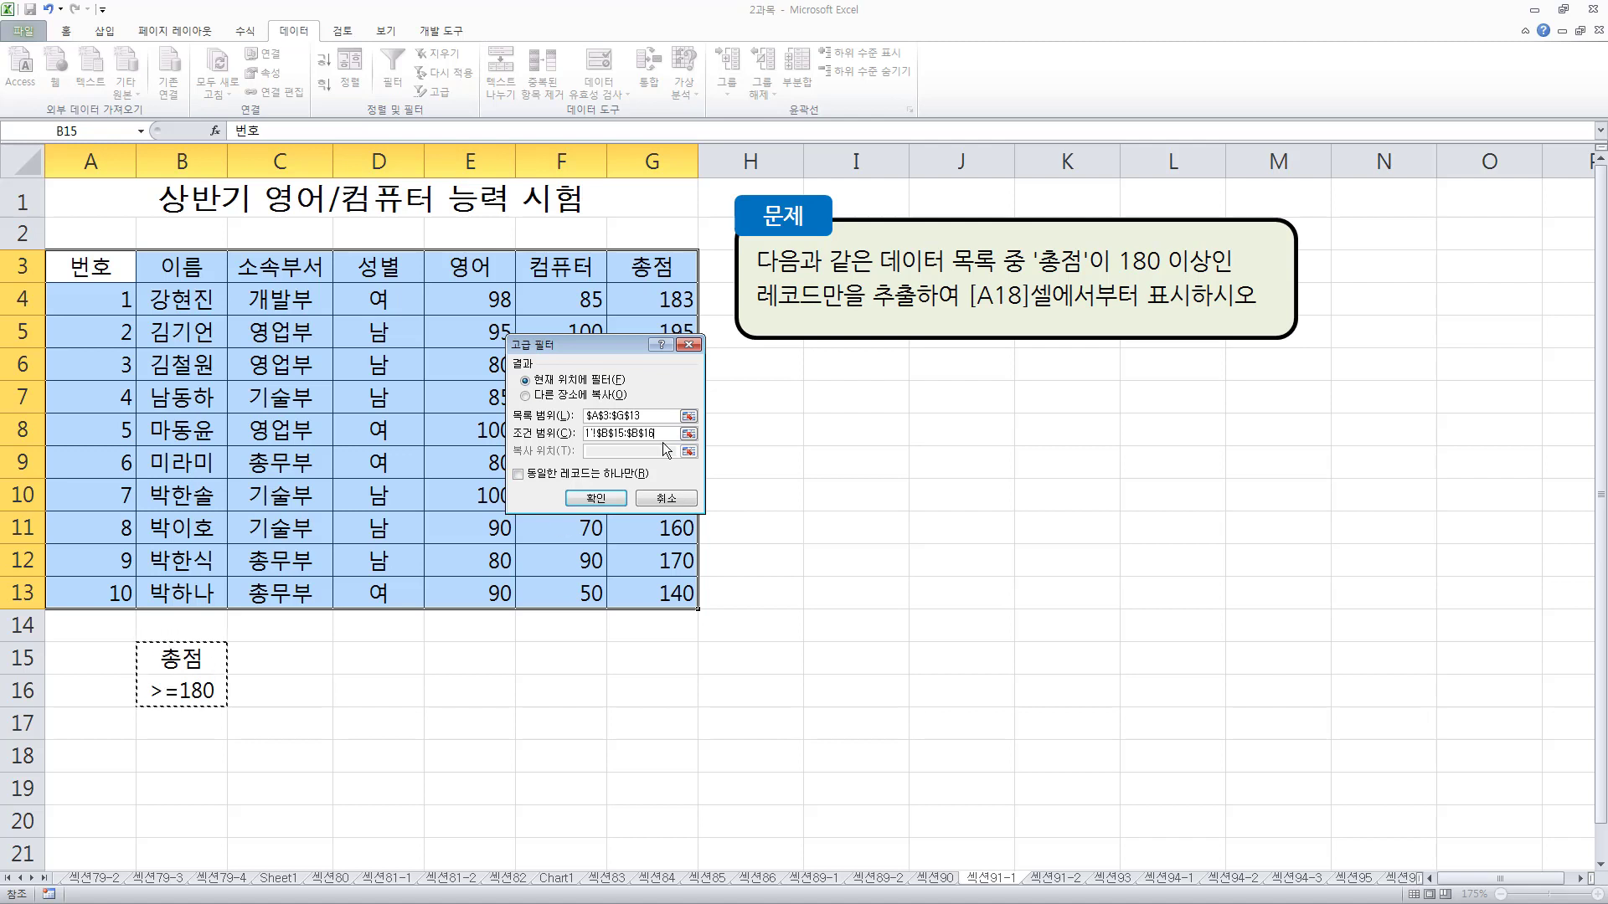
{"action": "left_click_drag", "start_coordinate": [664, 433], "coordinate": [728, 433]}
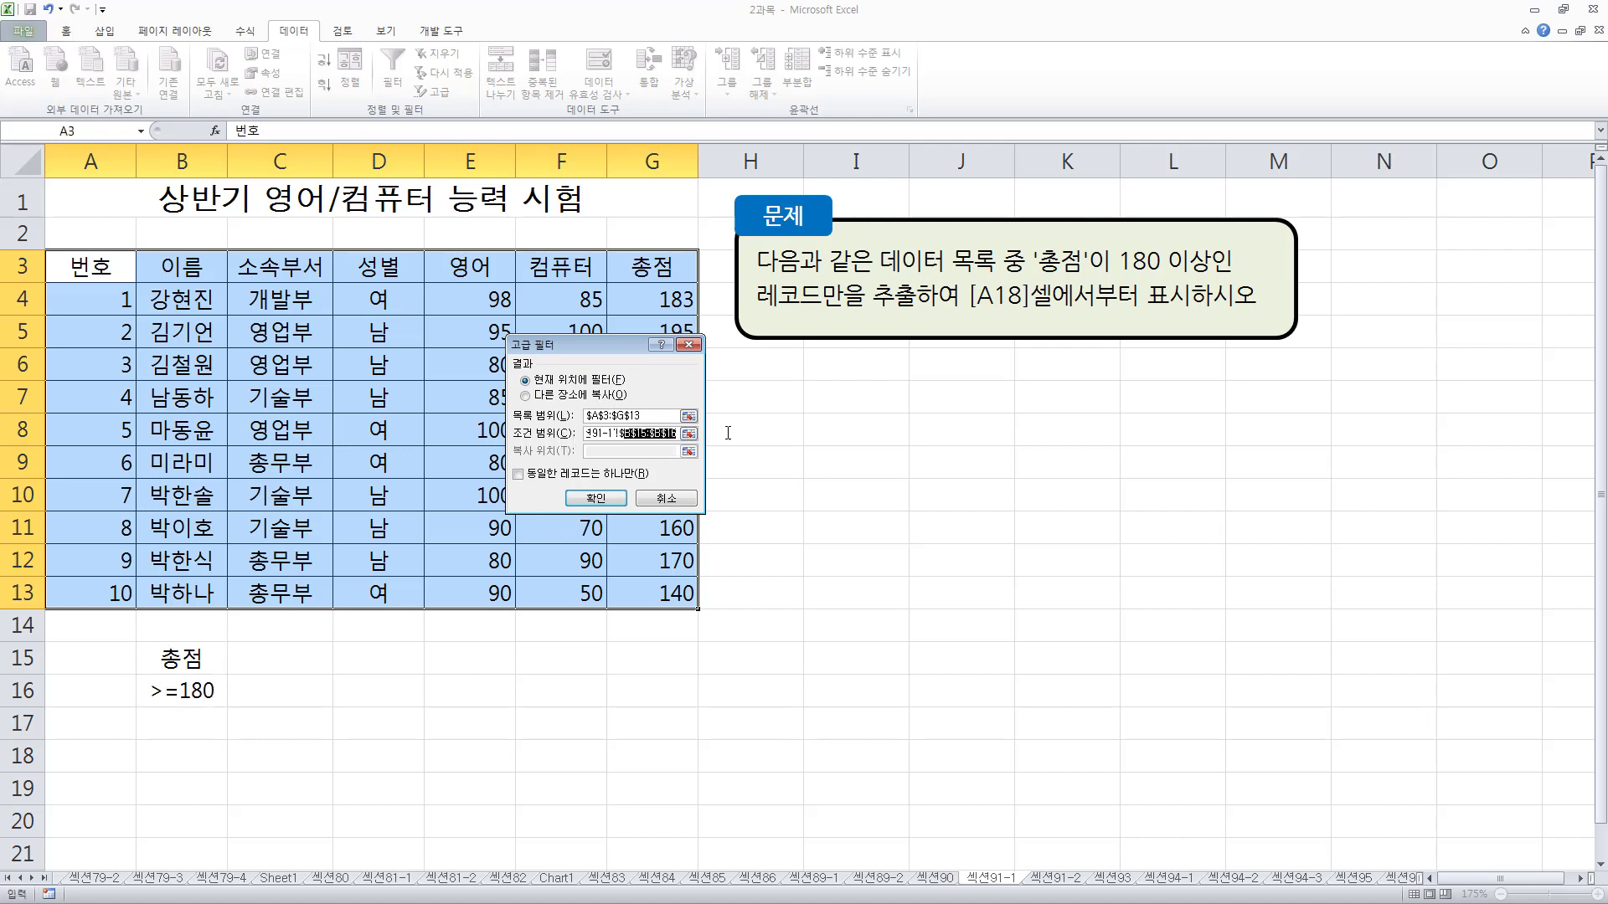
{"action": "left_click", "coordinate": [640, 433]}
Have the filter copy its results to another location starting at cell A18, and run it.
{"action": "left_click_drag", "start_coordinate": [961, 277], "coordinate": [1041, 317]}
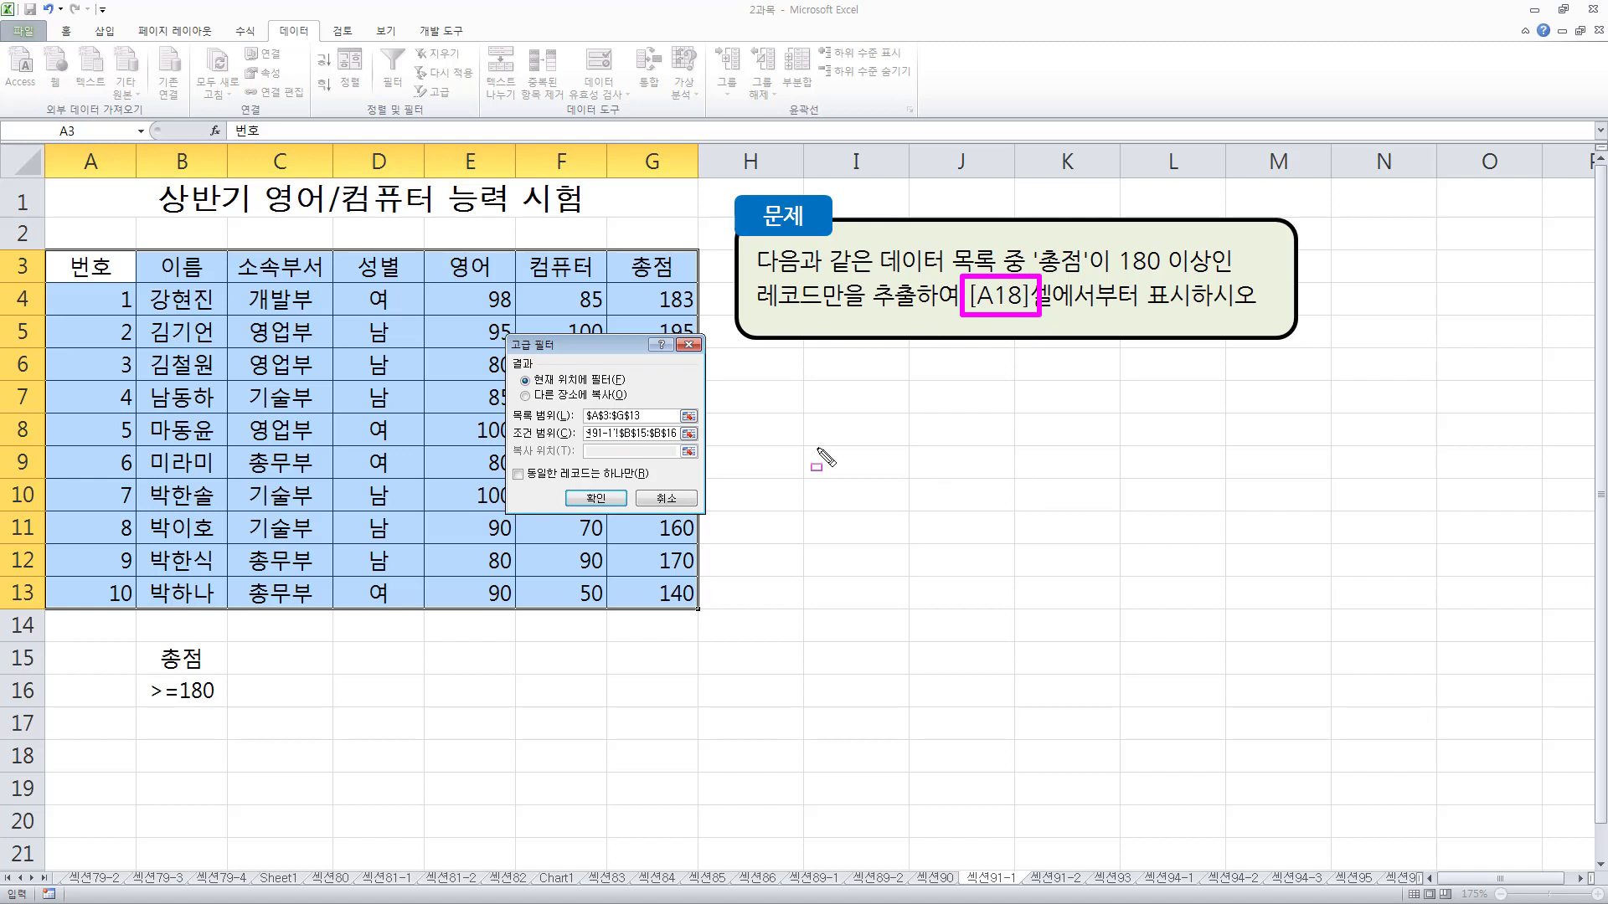
{"action": "key", "text": "Escape"}
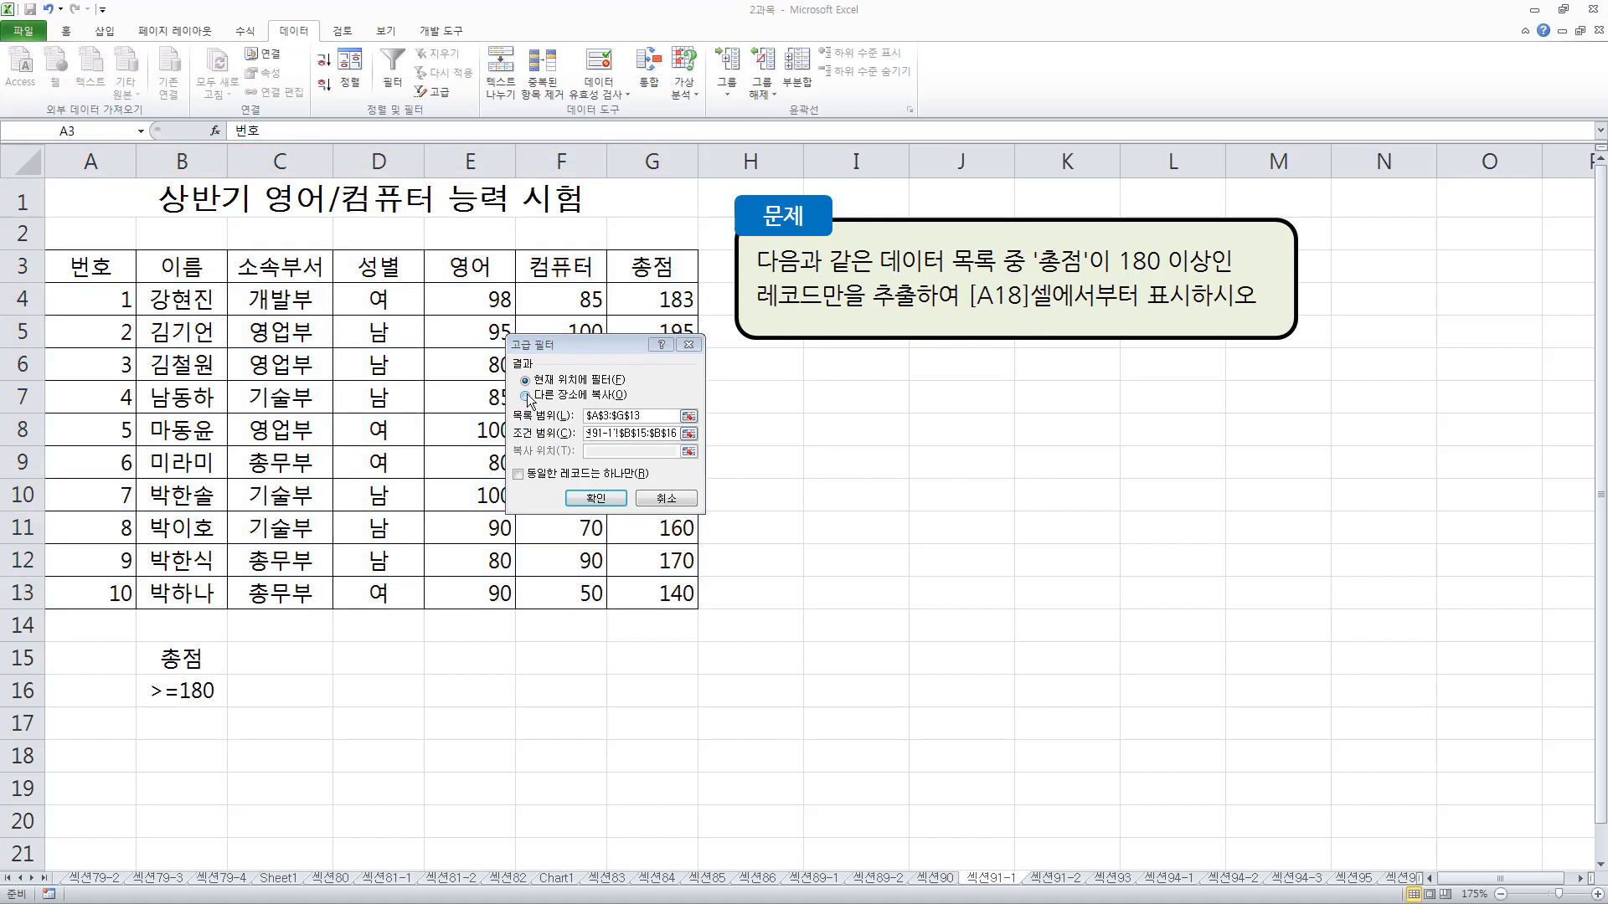
{"action": "left_click", "coordinate": [526, 396]}
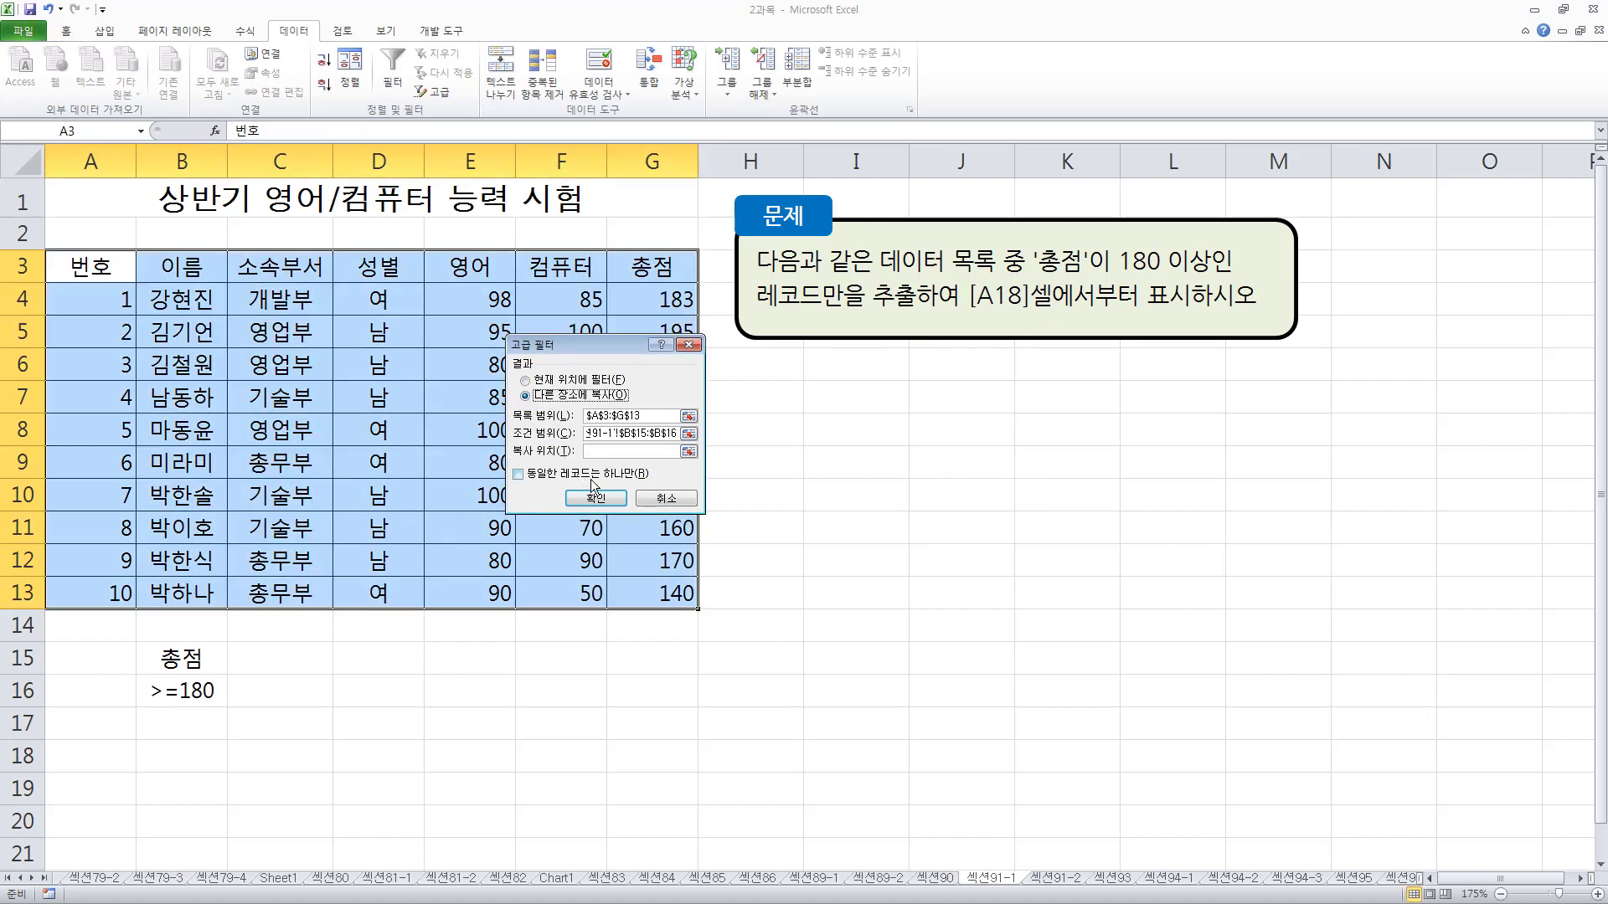
{"action": "left_click", "coordinate": [598, 450]}
{"action": "left_click", "coordinate": [74, 763]}
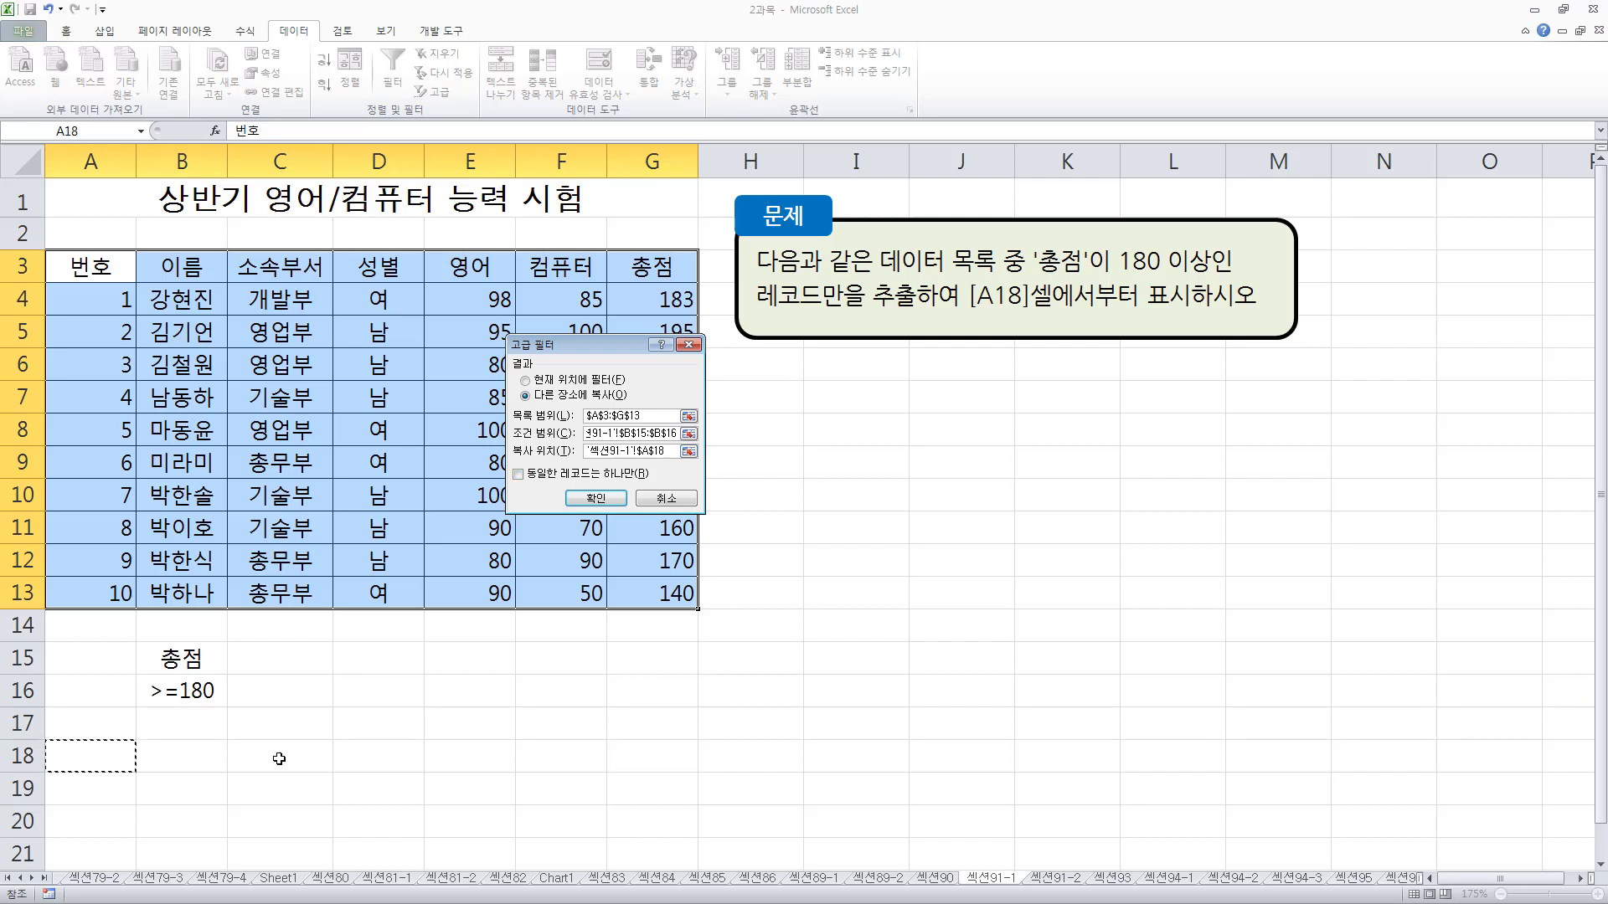
{"action": "left_click_drag", "start_coordinate": [508, 462], "coordinate": [662, 484]}
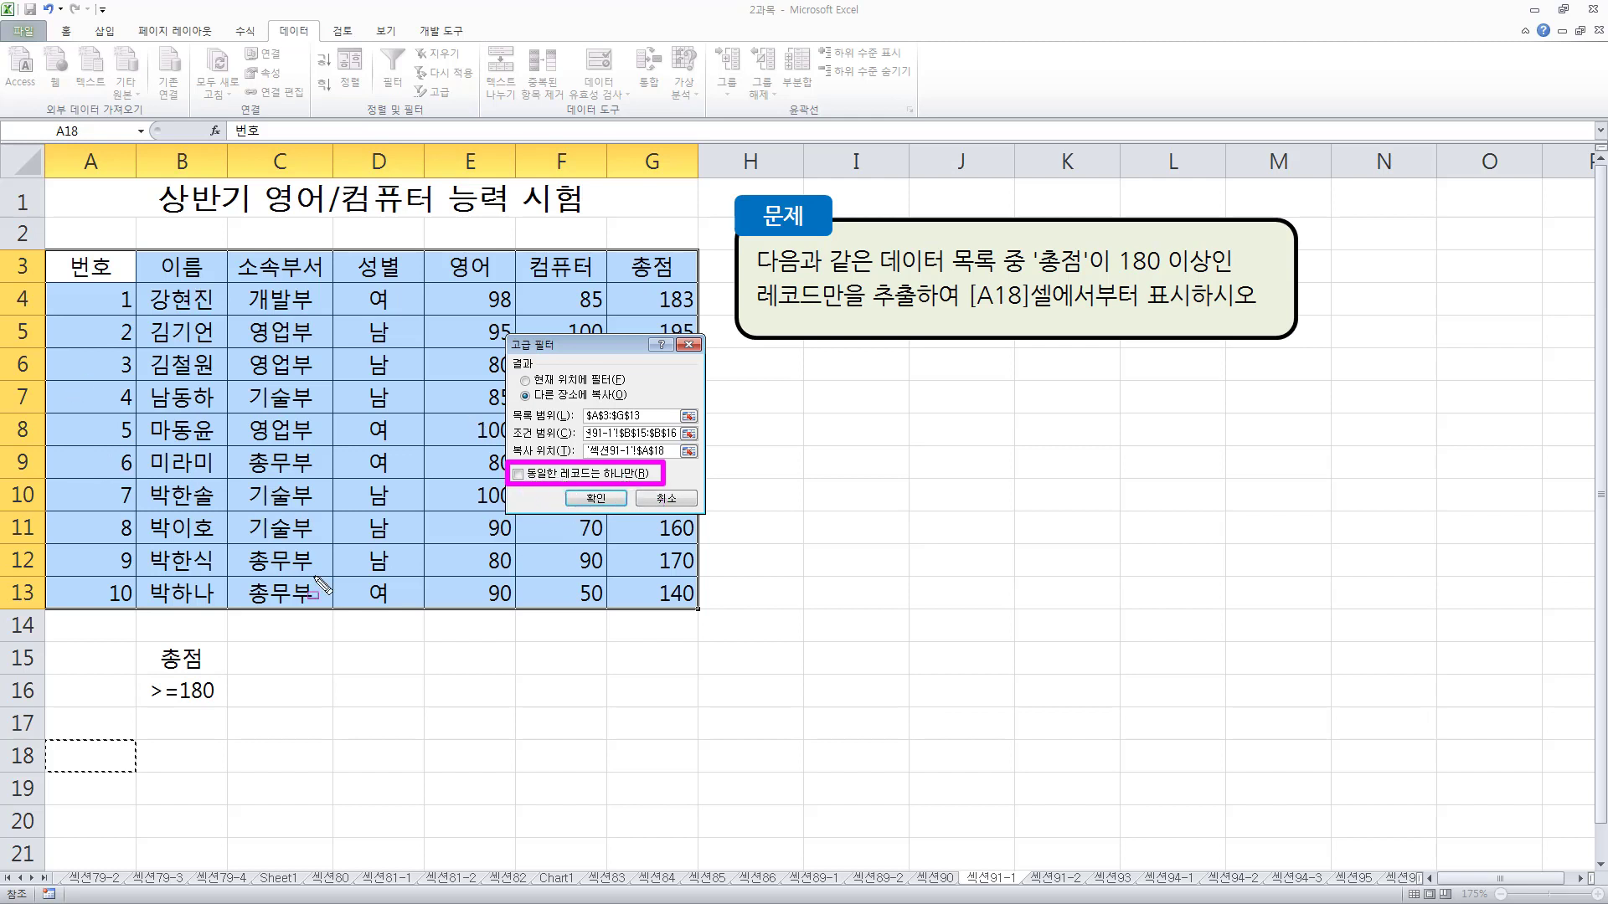
{"action": "left_click_drag", "start_coordinate": [130, 641], "coordinate": [227, 707]}
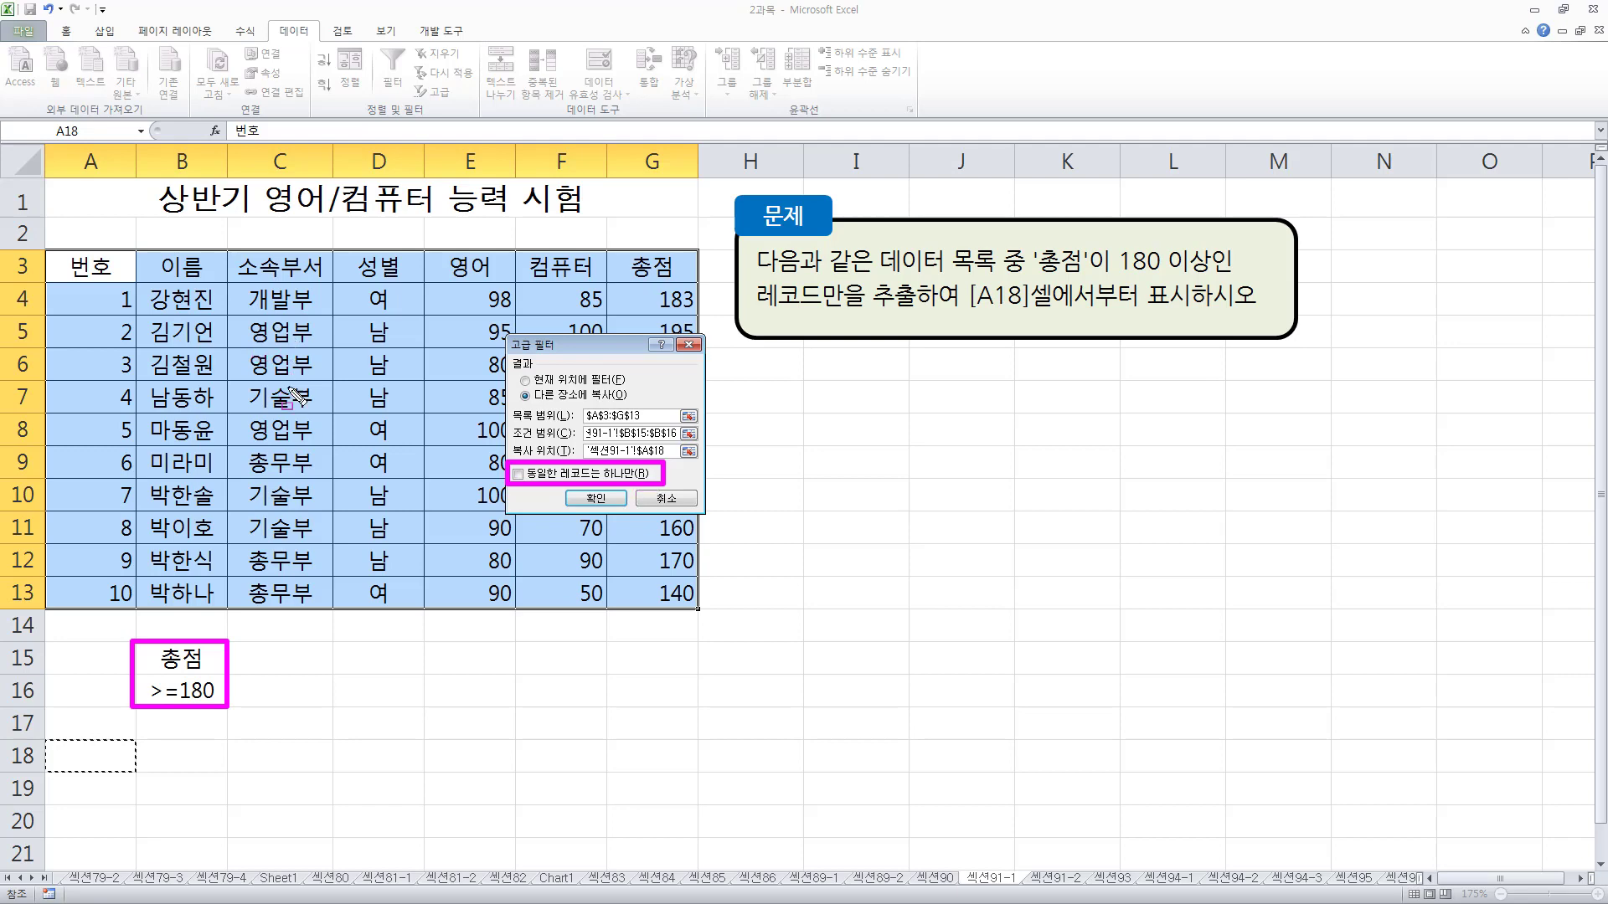
{"action": "key", "text": "Escape"}
{"action": "left_click", "coordinate": [593, 497]}
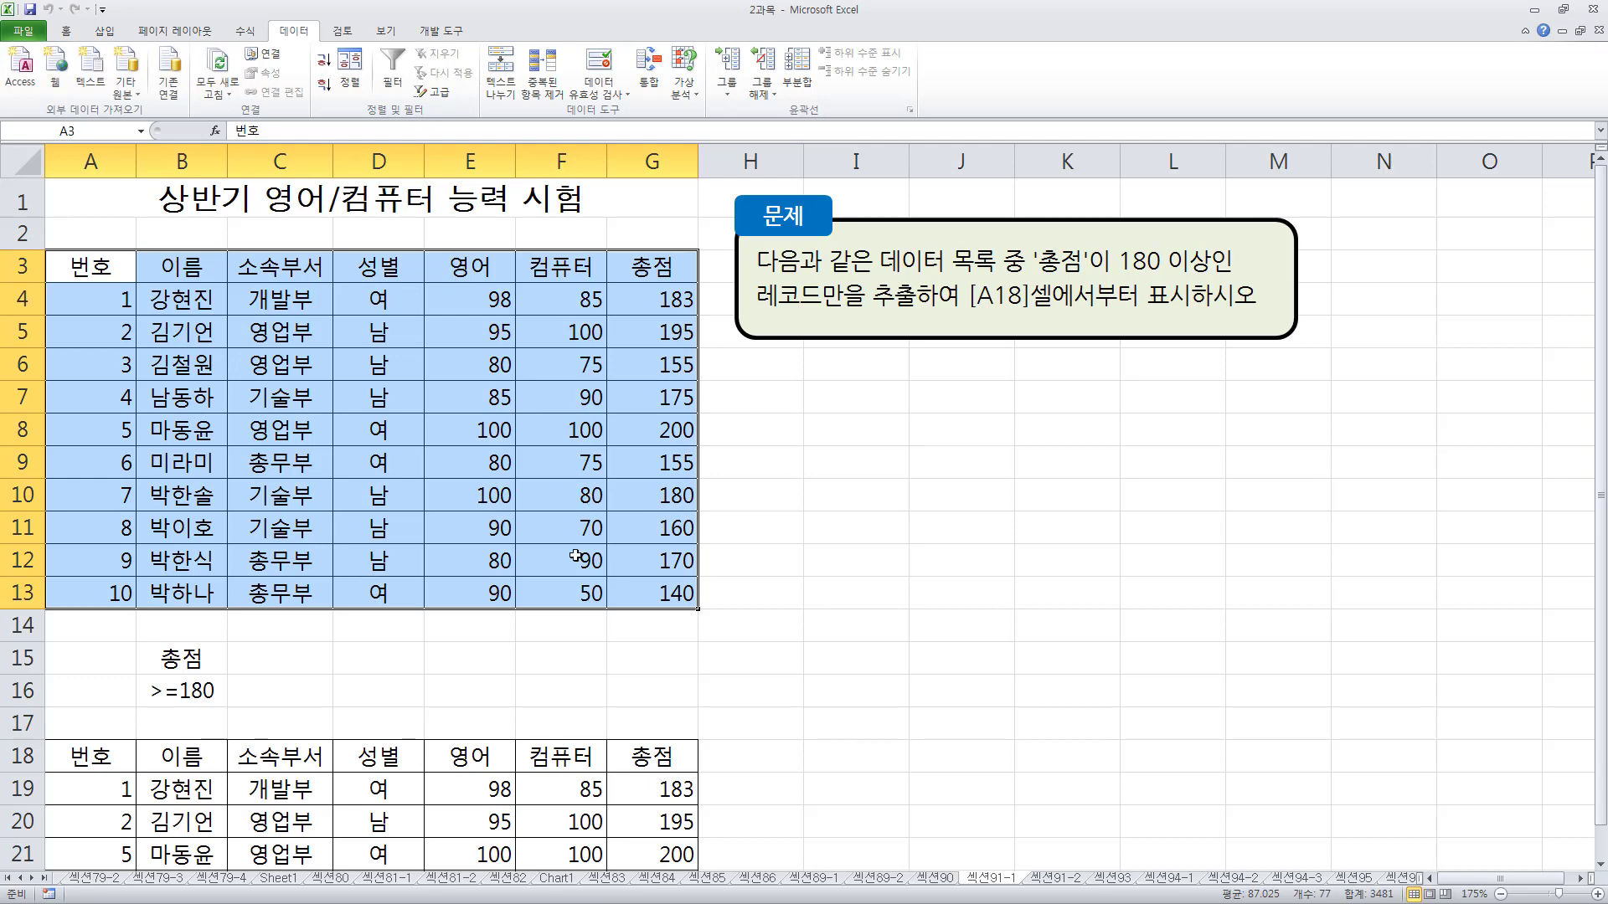
{"action": "scroll", "coordinate": [628, 620], "scroll_direction": "down", "scroll_amount": 1}
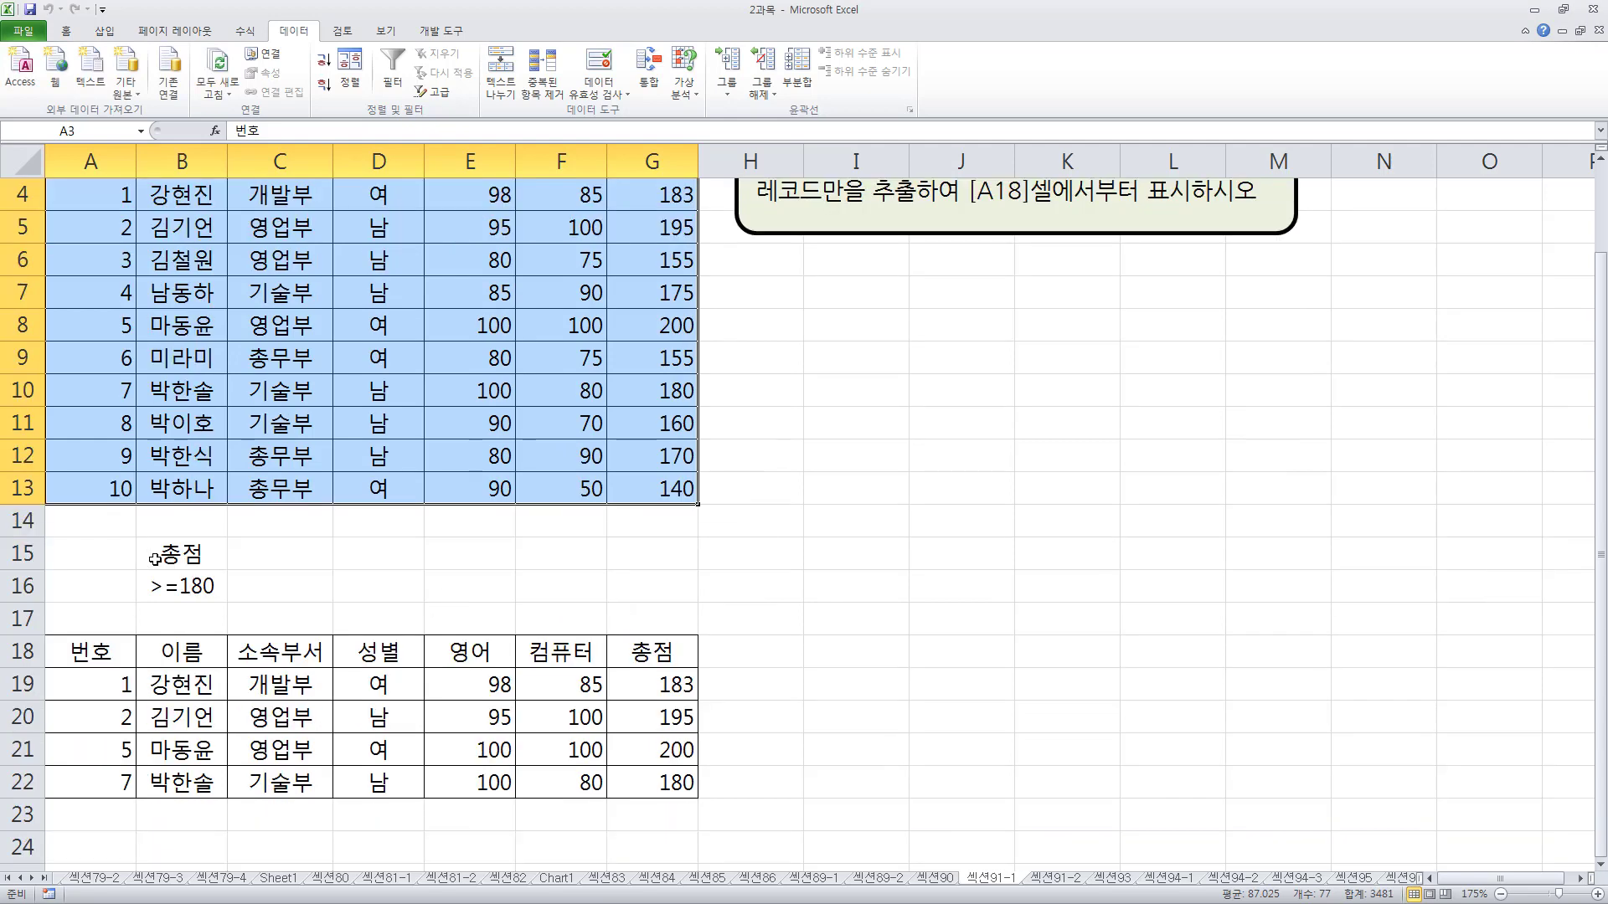
{"action": "left_click_drag", "start_coordinate": [154, 560], "coordinate": [190, 585]}
{"action": "left_click_drag", "start_coordinate": [92, 653], "coordinate": [649, 774]}
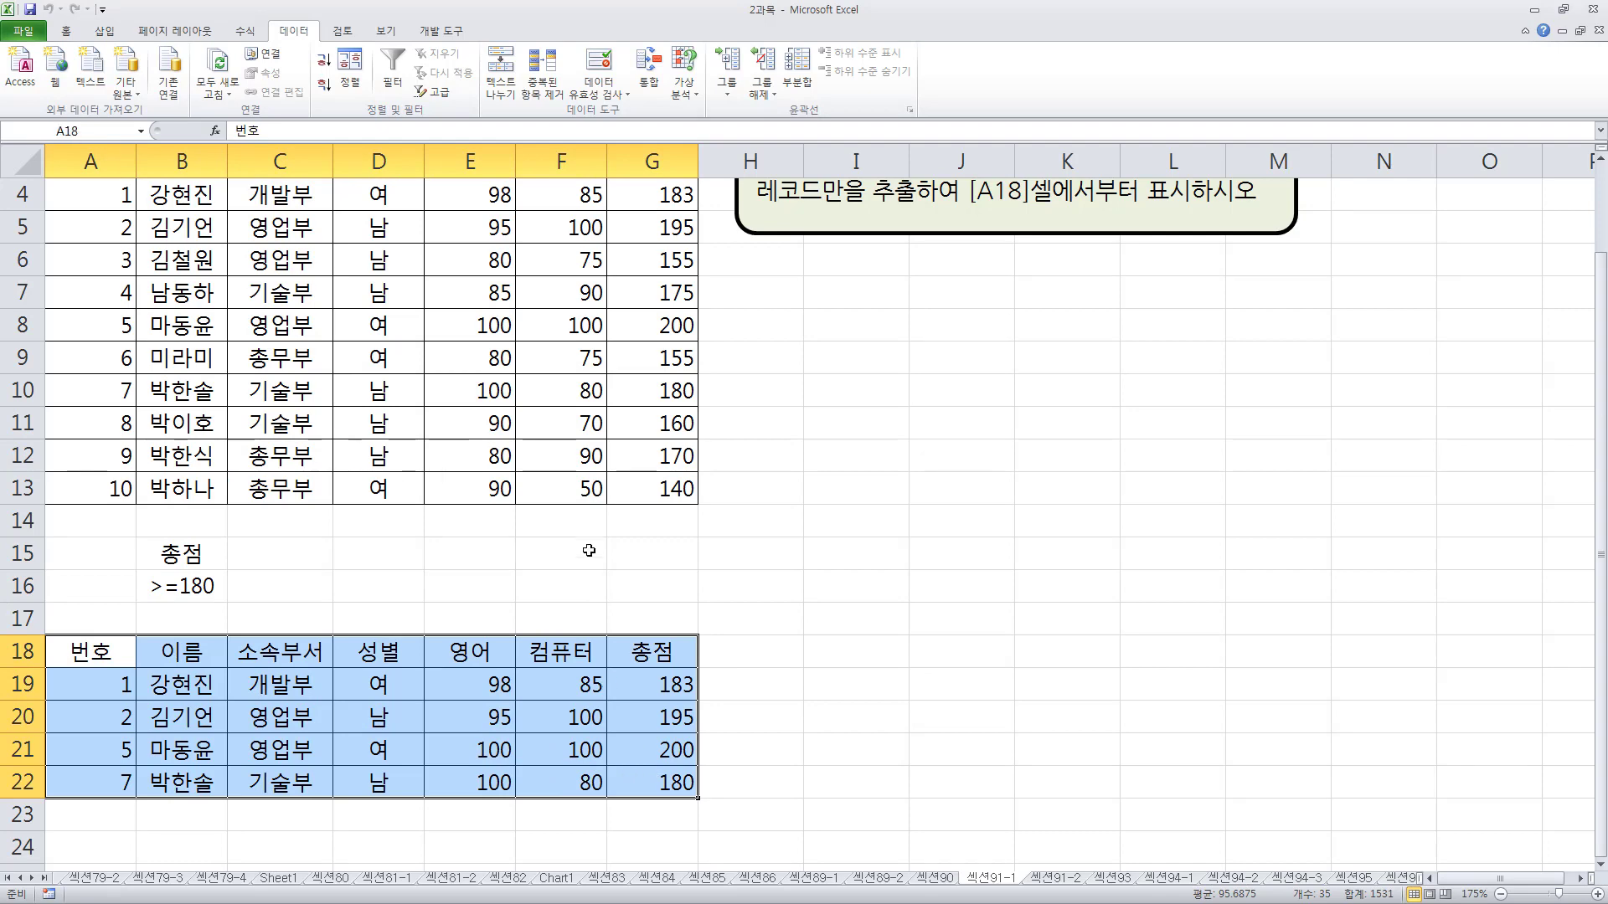
{"action": "scroll", "coordinate": [589, 550], "scroll_direction": "up", "scroll_amount": 1}
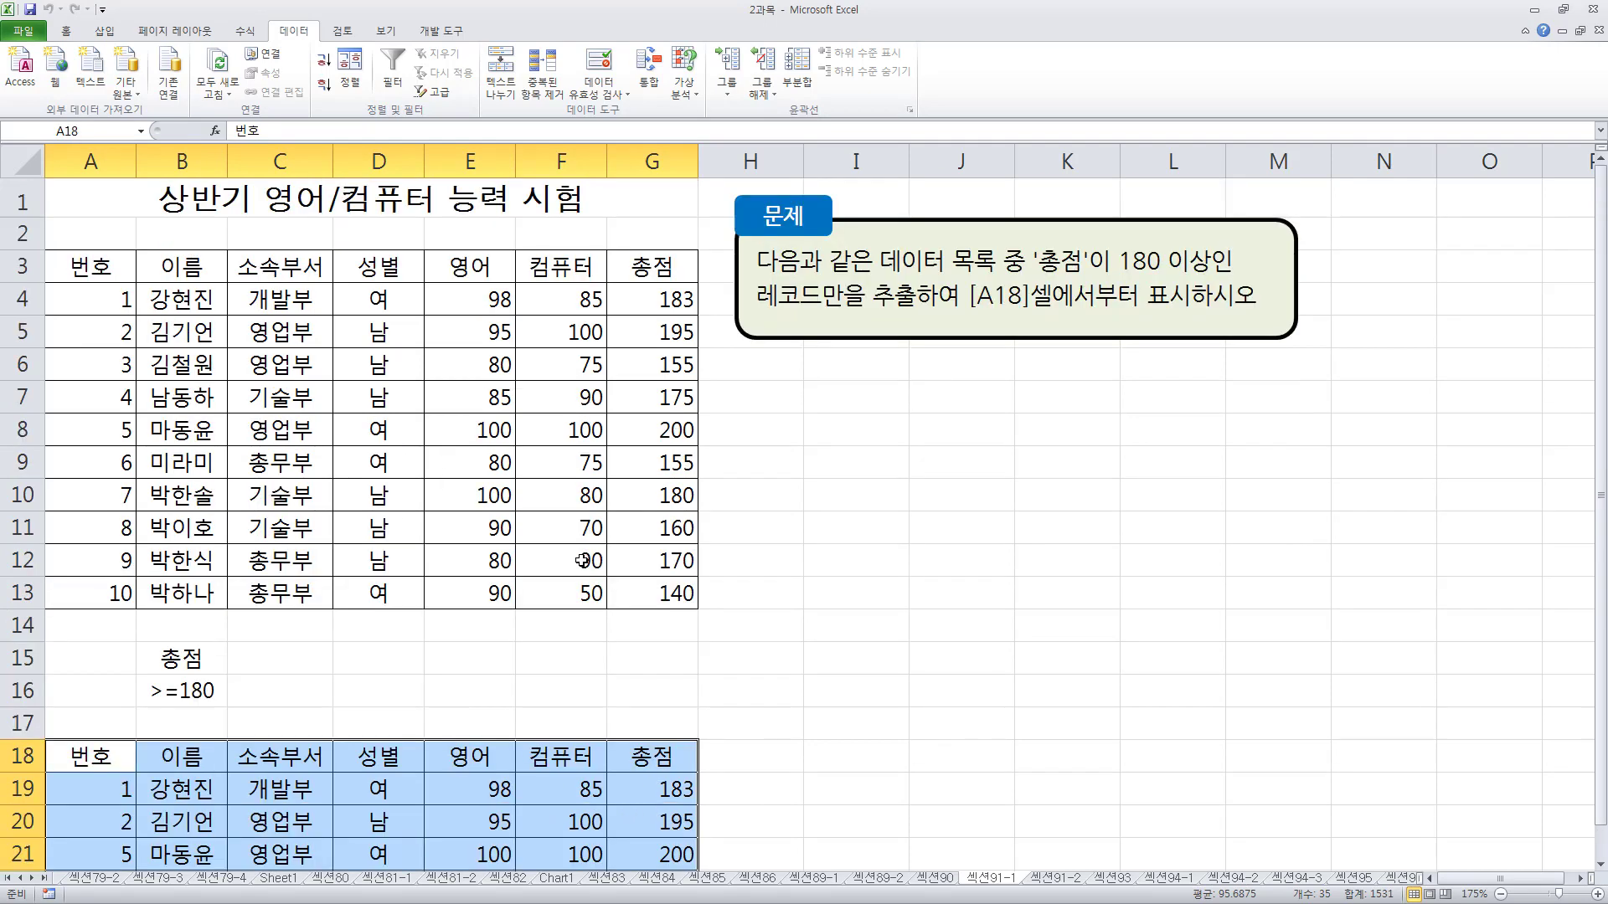
{"action": "left_click", "coordinate": [486, 465]}
{"action": "left_click_drag", "start_coordinate": [84, 262], "coordinate": [651, 573]}
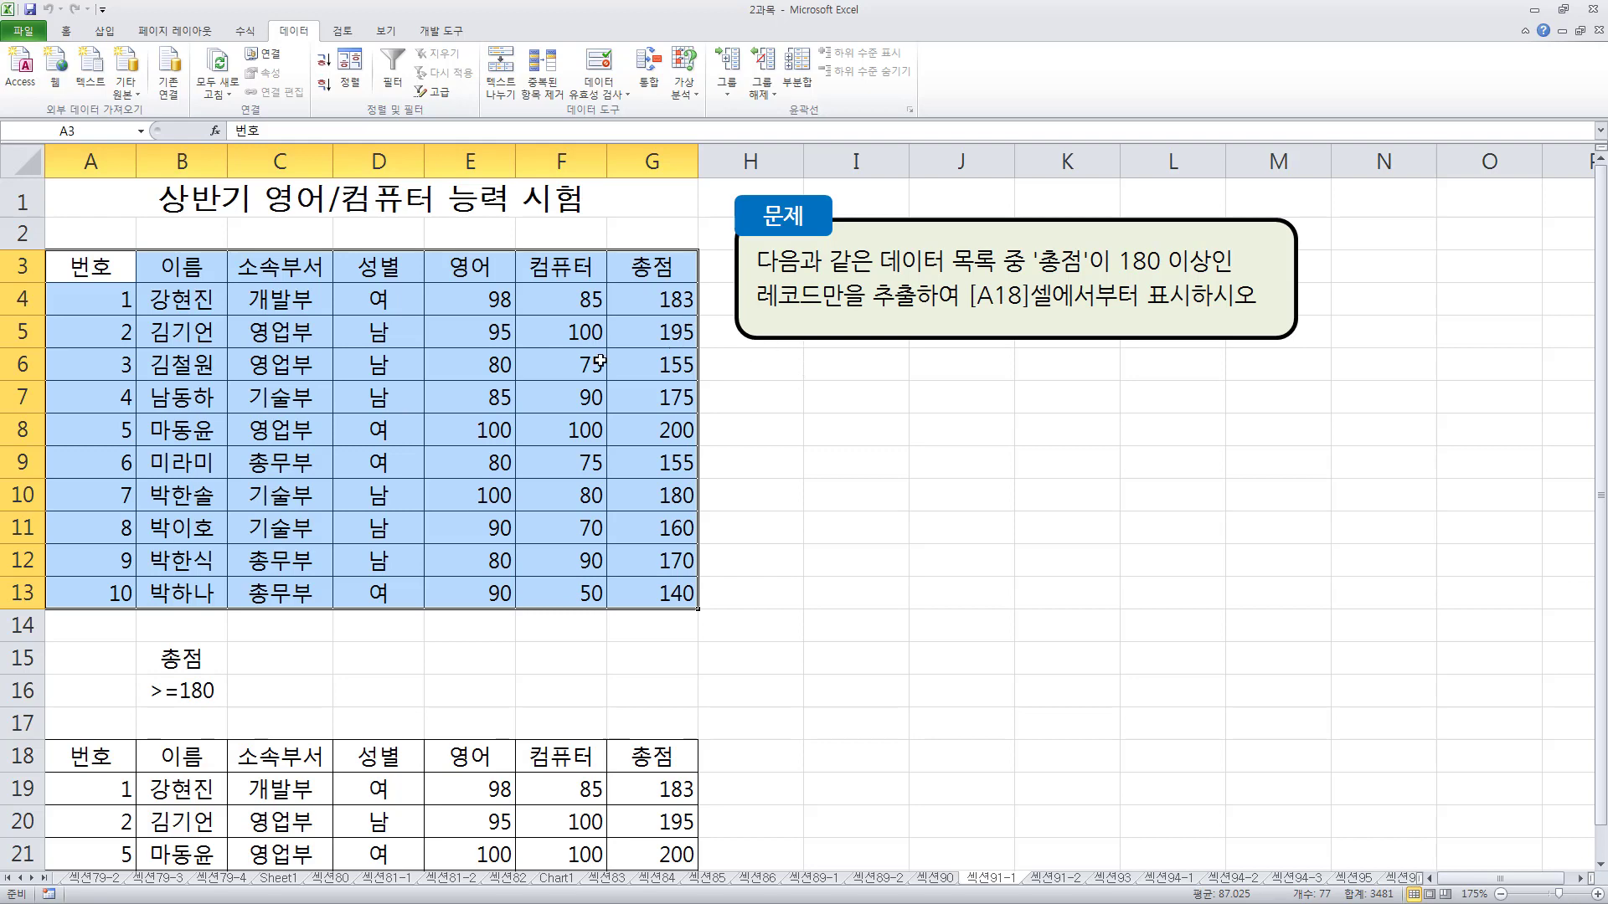
Review the extracted records in A18:G22 against the criteria range B15:B16.
{"action": "scroll", "coordinate": [510, 417], "scroll_direction": "down", "scroll_amount": 1}
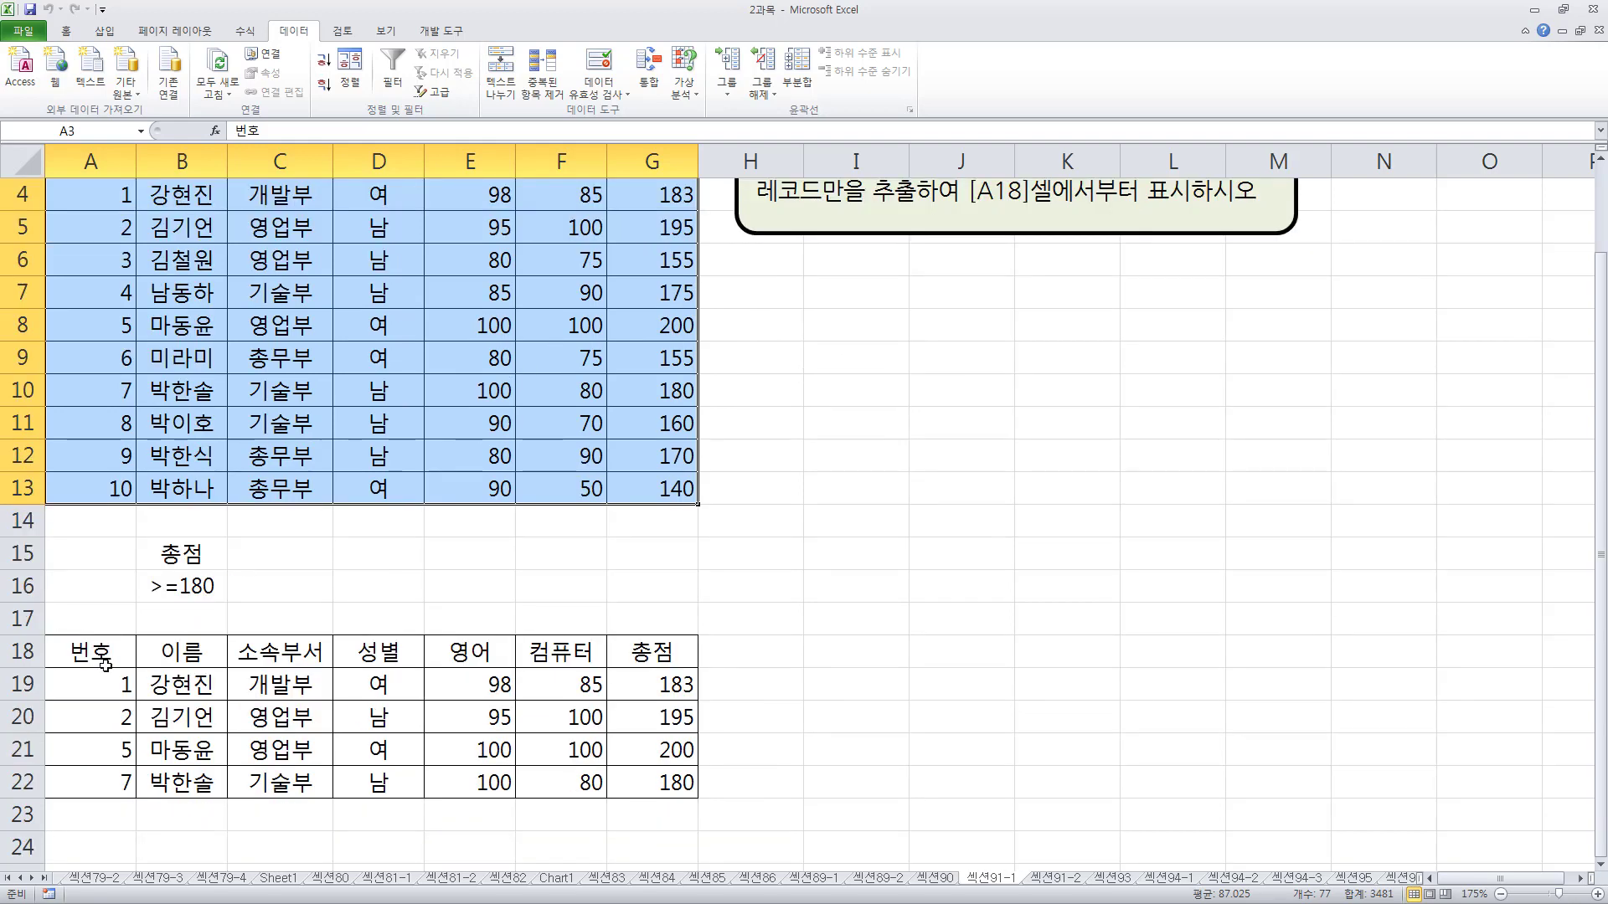
{"action": "left_click_drag", "start_coordinate": [104, 664], "coordinate": [655, 781]}
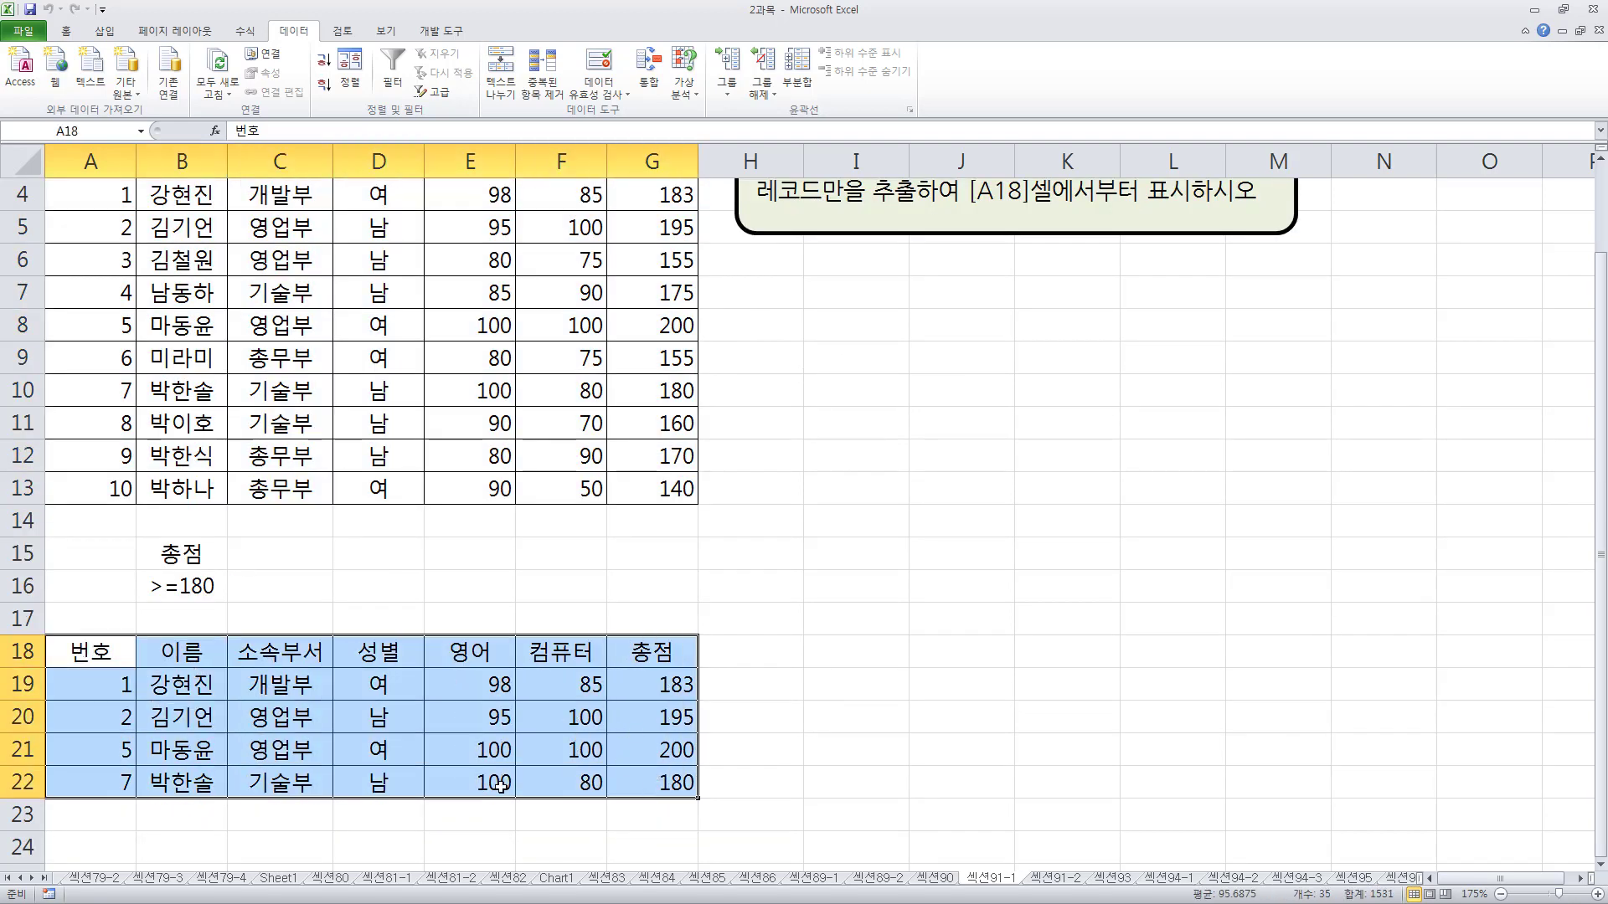
{"action": "scroll", "coordinate": [452, 713], "scroll_direction": "up", "scroll_amount": 1}
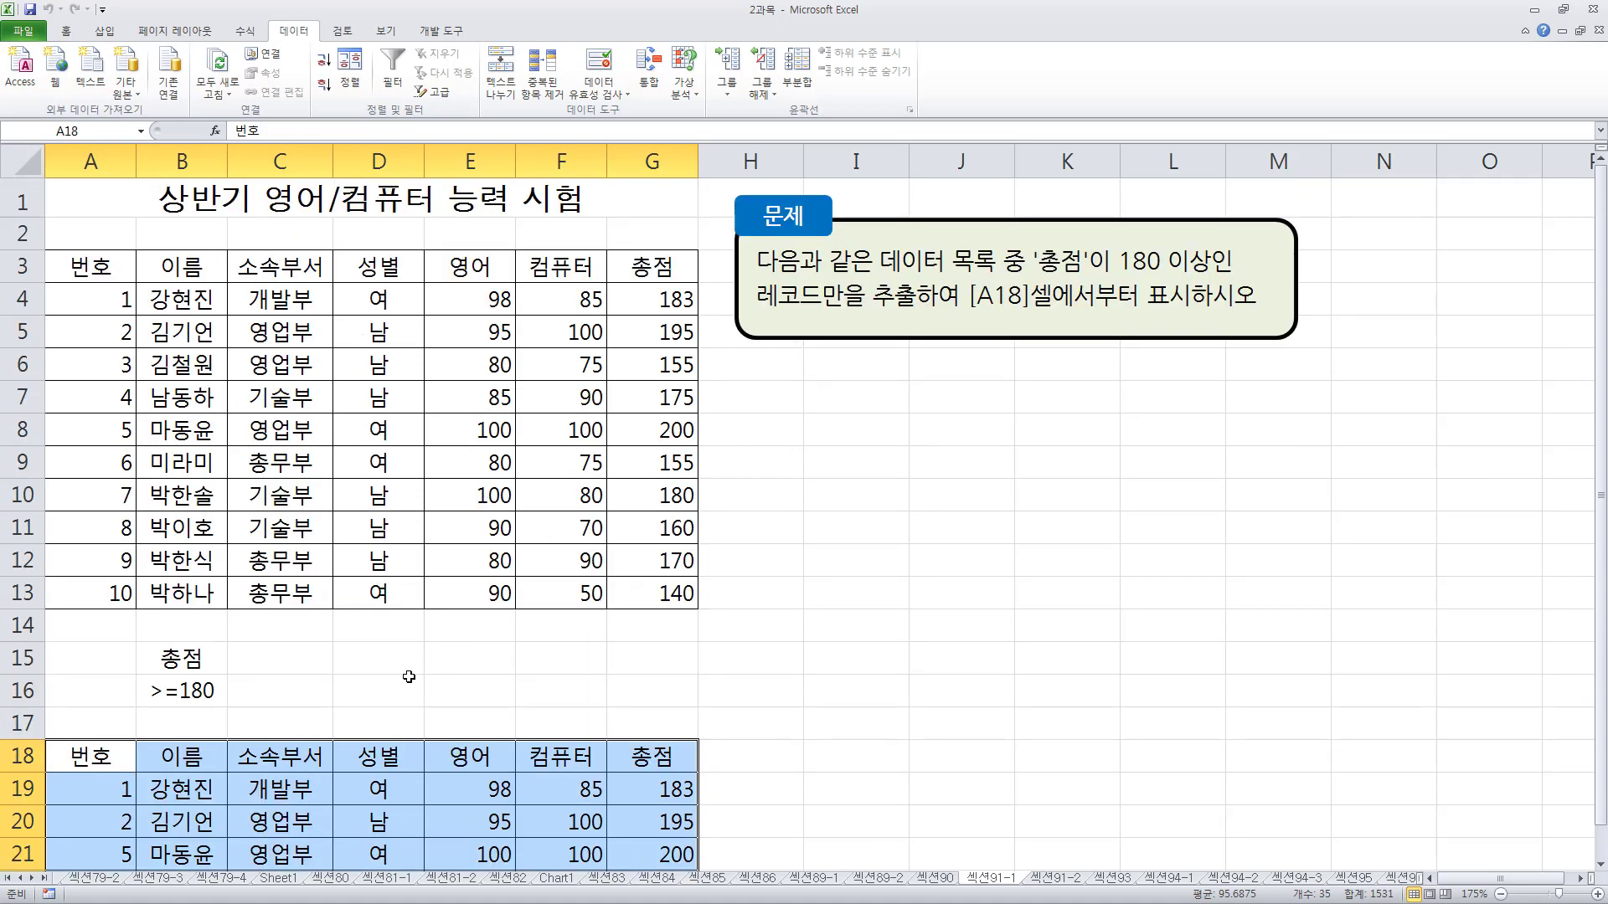
{"action": "left_click_drag", "start_coordinate": [183, 659], "coordinate": [183, 691]}
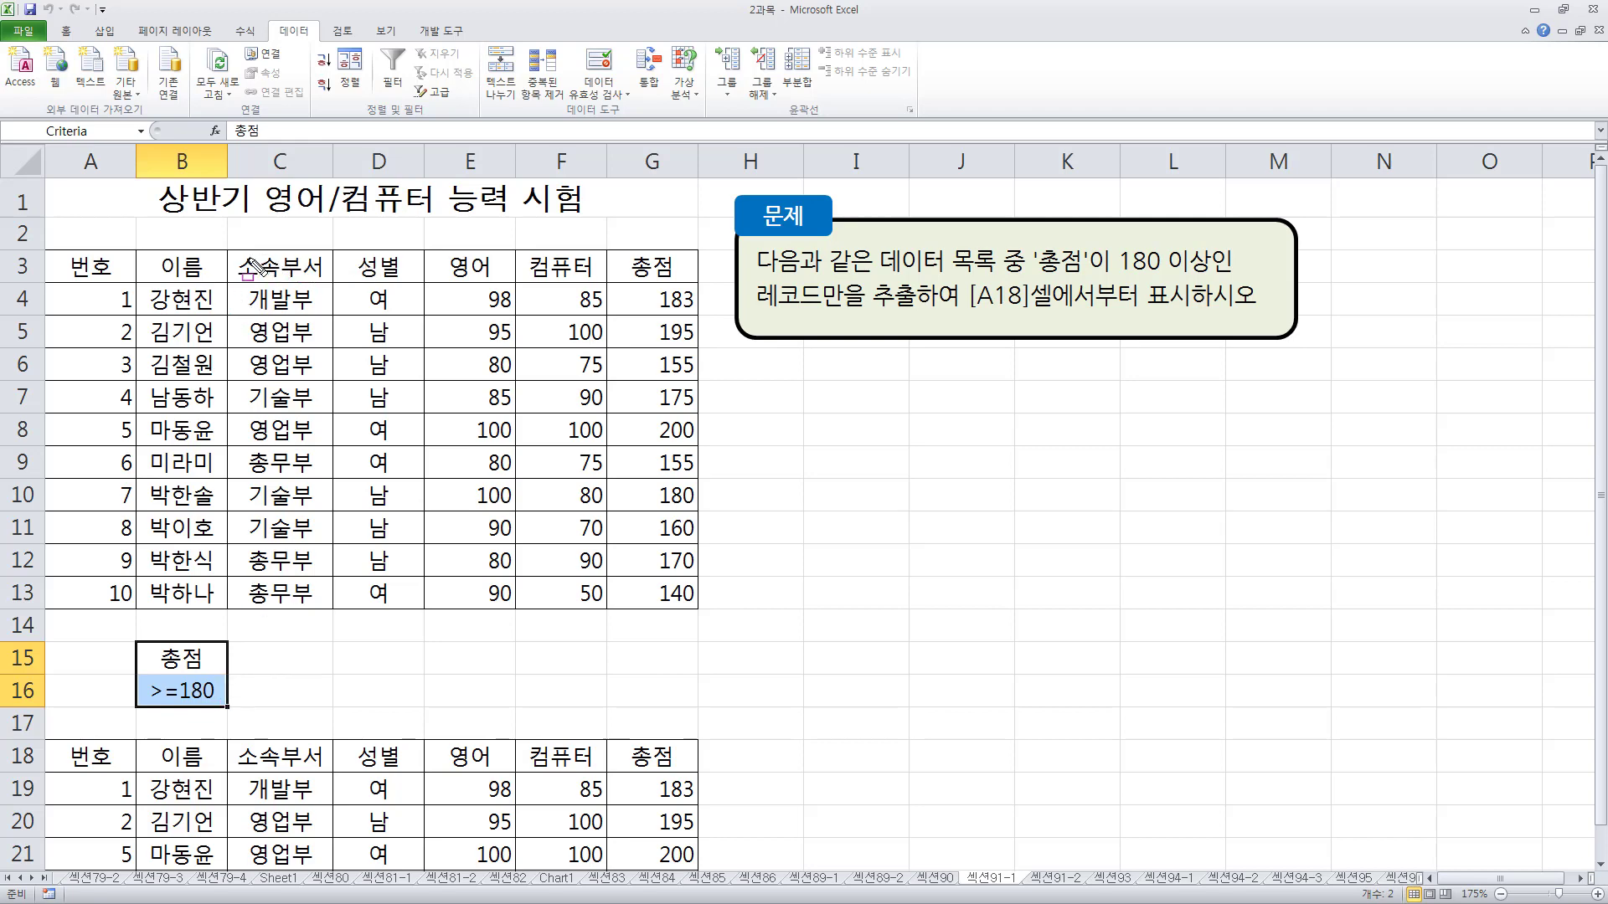
{"action": "left_click_drag", "start_coordinate": [298, 398], "coordinate": [320, 512]}
{"action": "left_click_drag", "start_coordinate": [440, 252], "coordinate": [497, 504]}
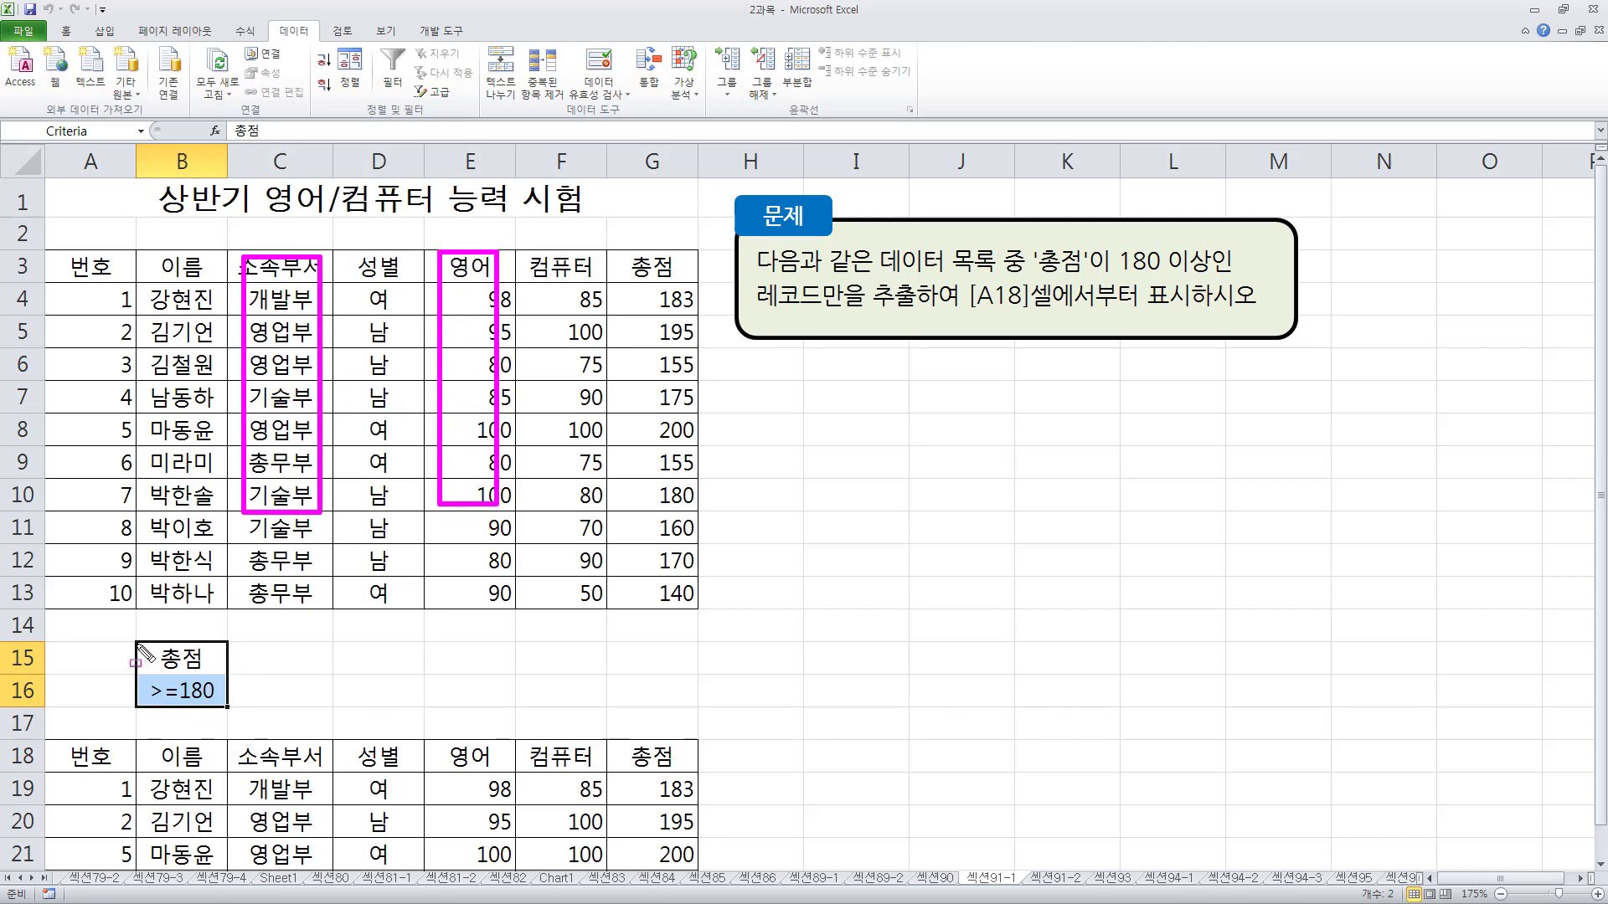
{"action": "mouse_move", "coordinate": [139, 651]}
{"action": "left_mouse_down"}
{"action": "mouse_move", "coordinate": [185, 701]}
{"action": "mouse_move", "coordinate": [226, 710]}
{"action": "left_mouse_up"}
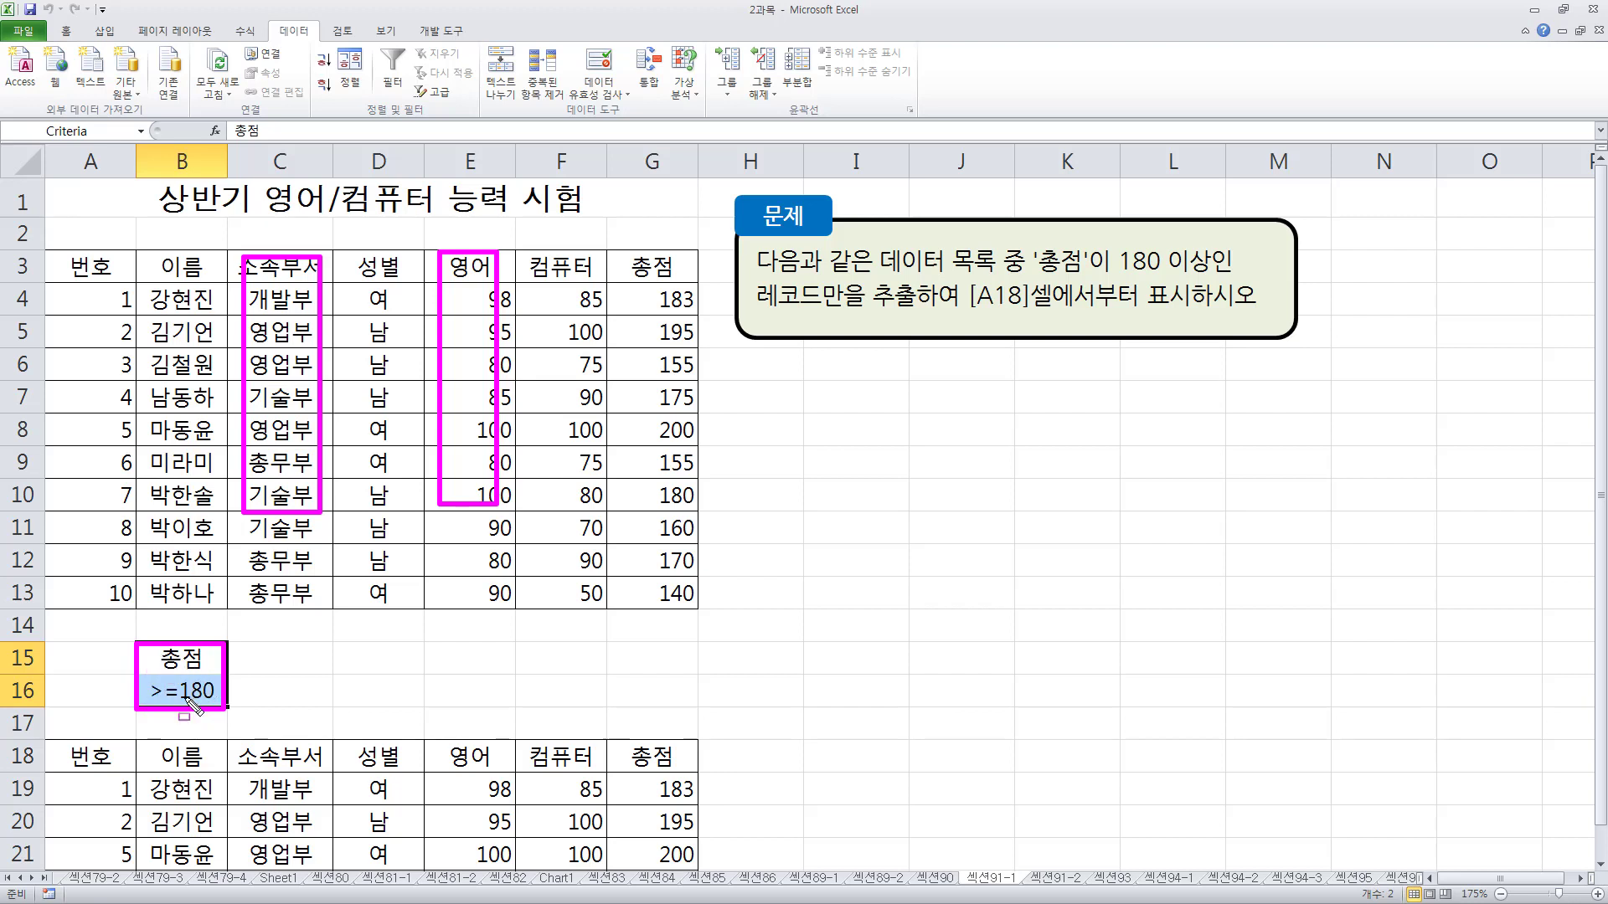
{"action": "mouse_move", "coordinate": [292, 769]}
{"action": "left_mouse_down"}
{"action": "mouse_move", "coordinate": [326, 773]}
{"action": "mouse_move", "coordinate": [325, 856]}
{"action": "left_mouse_up"}
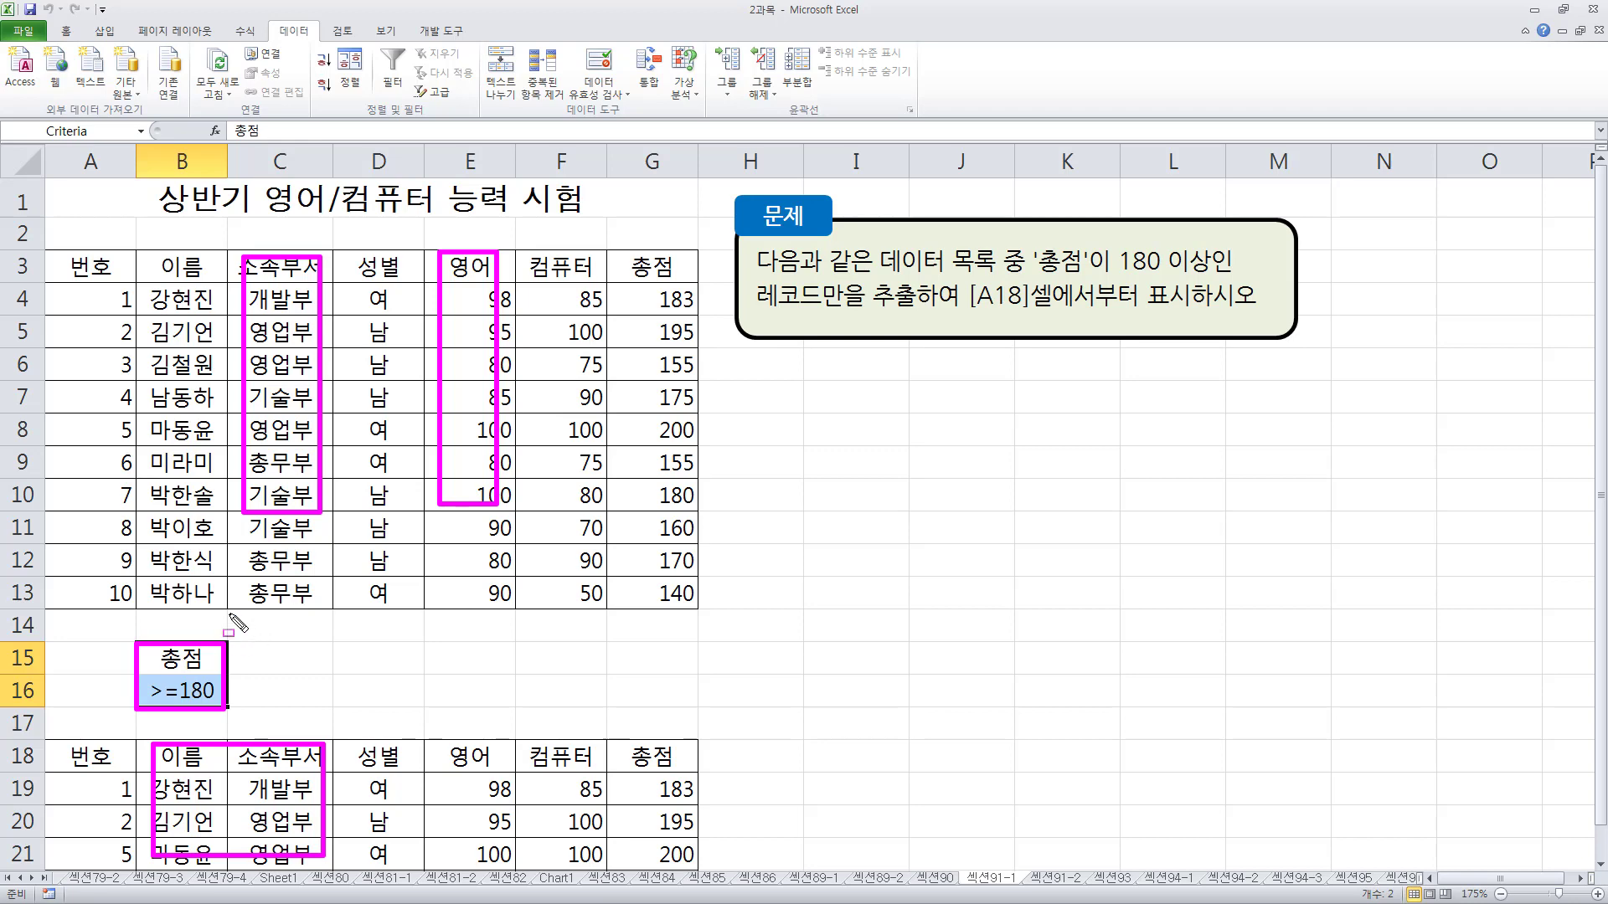
{"action": "left_click", "coordinate": [269, 662]}
{"action": "mouse_move", "coordinate": [117, 633]}
{"action": "left_mouse_down"}
{"action": "mouse_move", "coordinate": [230, 705]}
{"action": "mouse_move", "coordinate": [340, 717]}
{"action": "left_mouse_up"}
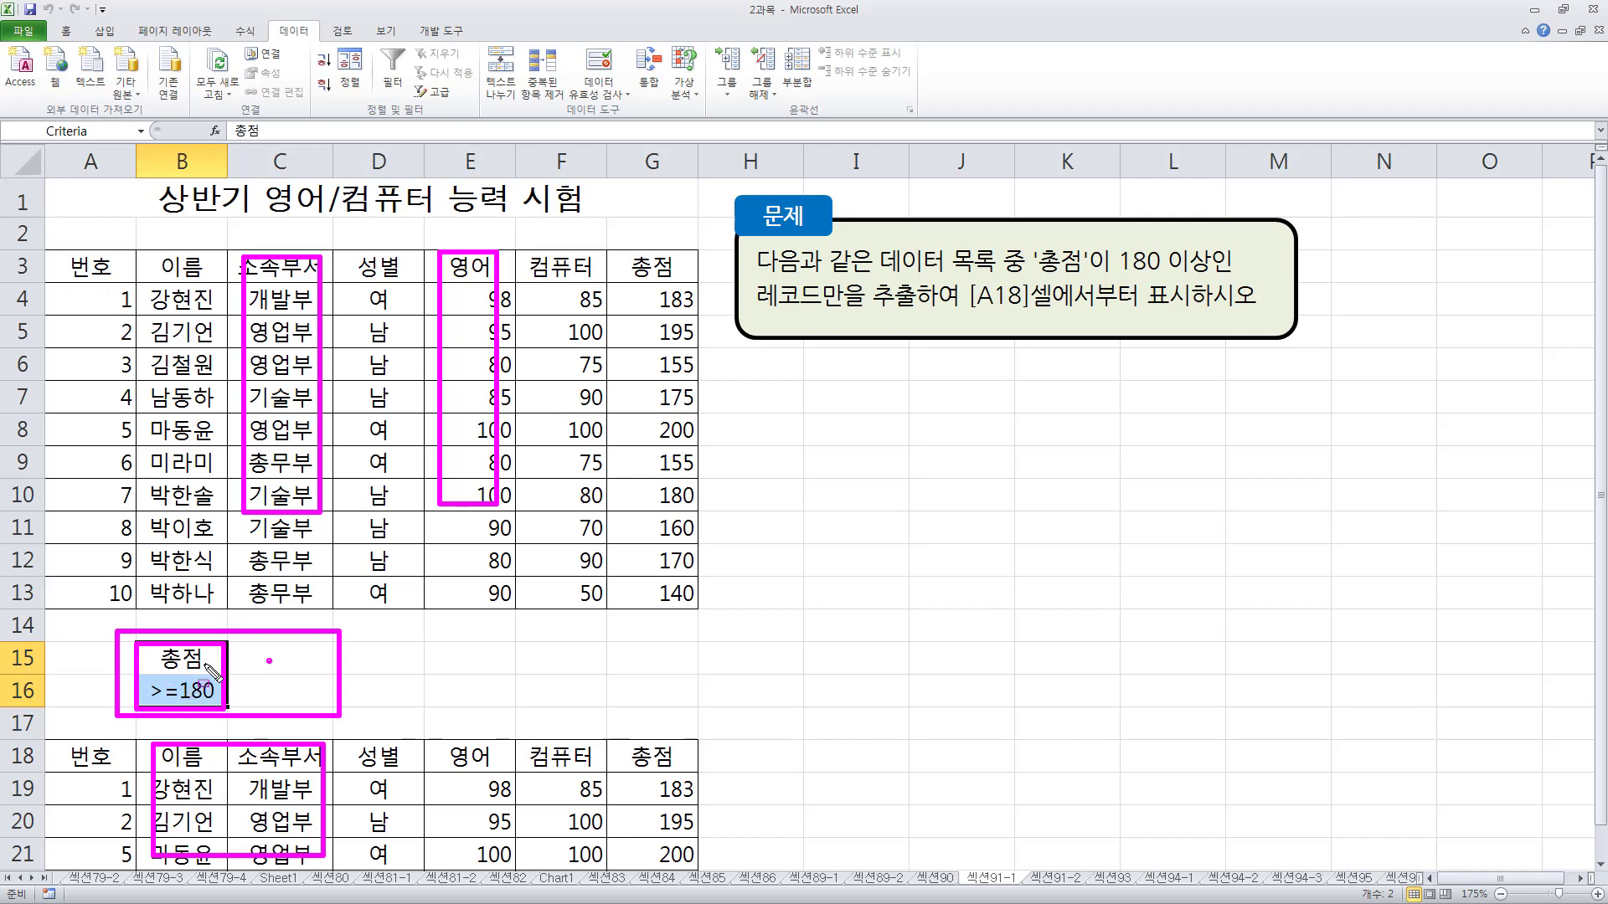
{"action": "mouse_move", "coordinate": [48, 741]}
{"action": "left_mouse_down"}
{"action": "mouse_move", "coordinate": [417, 829]}
{"action": "mouse_move", "coordinate": [703, 867]}
{"action": "left_mouse_up"}
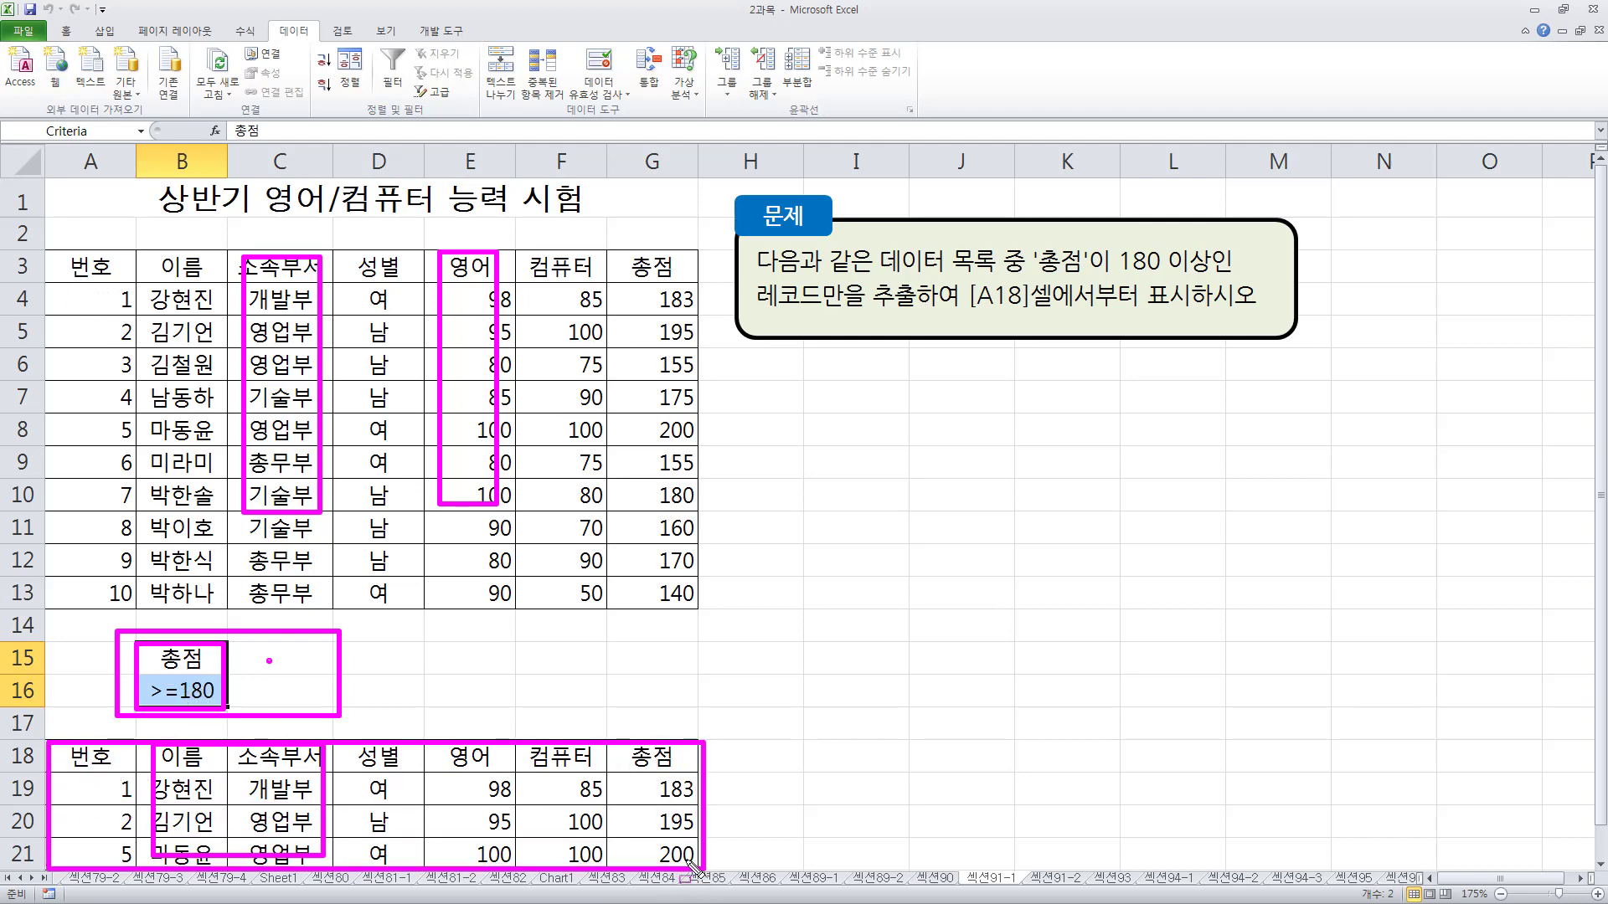
{"action": "mouse_move", "coordinate": [53, 259]}
{"action": "left_mouse_down"}
{"action": "mouse_move", "coordinate": [125, 335]}
{"action": "mouse_move", "coordinate": [712, 586]}
{"action": "mouse_move", "coordinate": [695, 609]}
{"action": "left_mouse_up"}
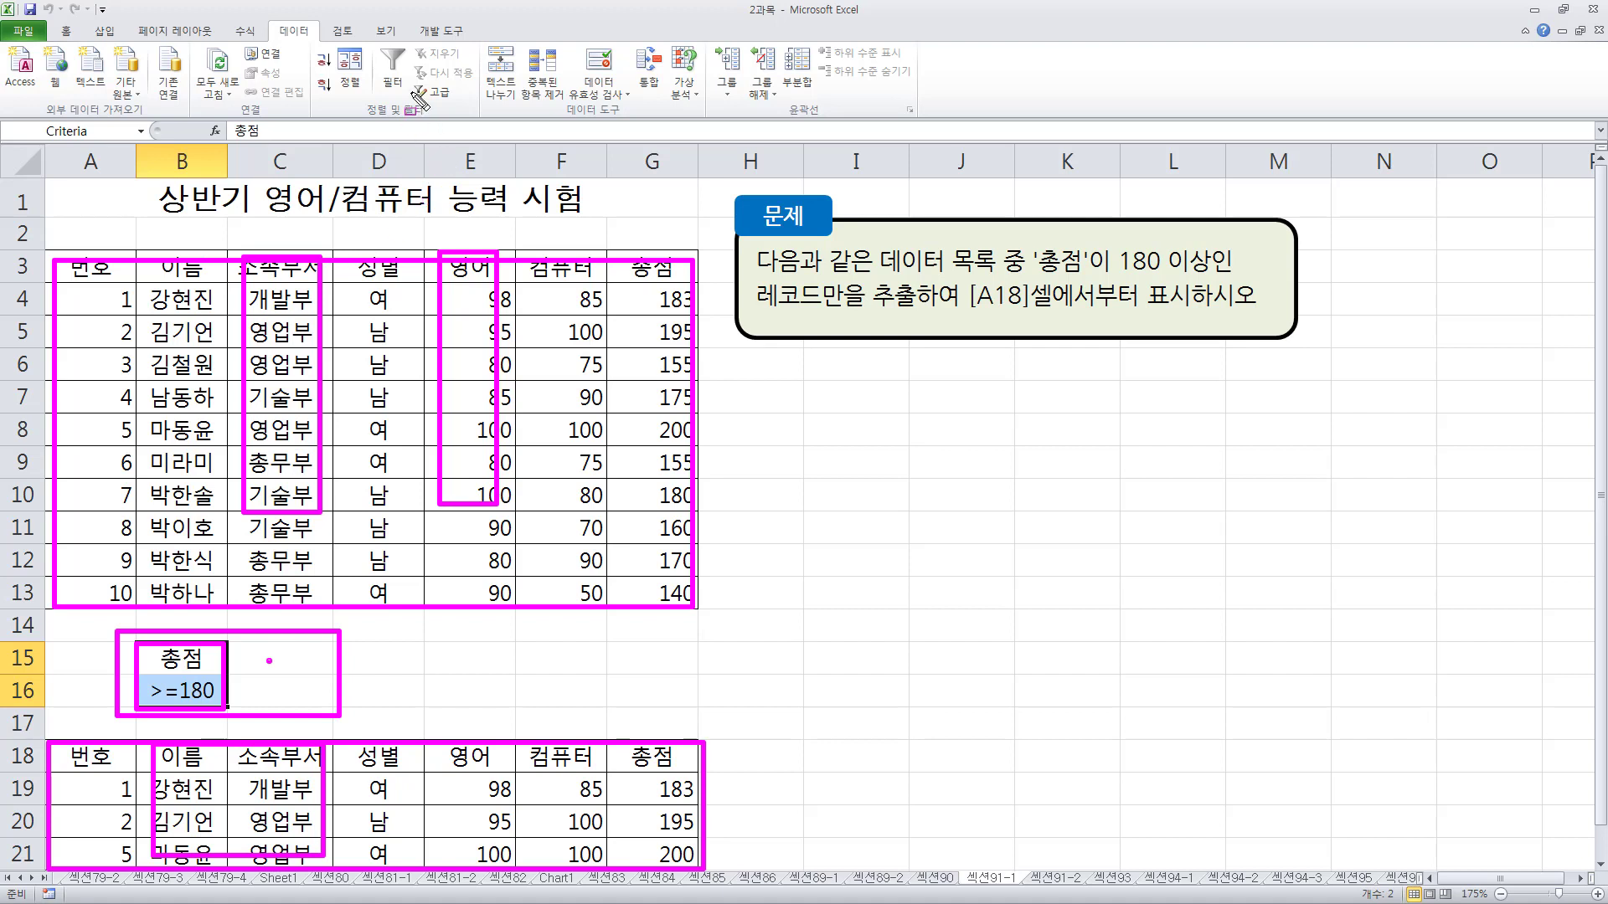
{"action": "left_click_drag", "start_coordinate": [268, 15], "coordinate": [308, 39]}
{"action": "left_click_drag", "start_coordinate": [350, 99], "coordinate": [439, 124]}
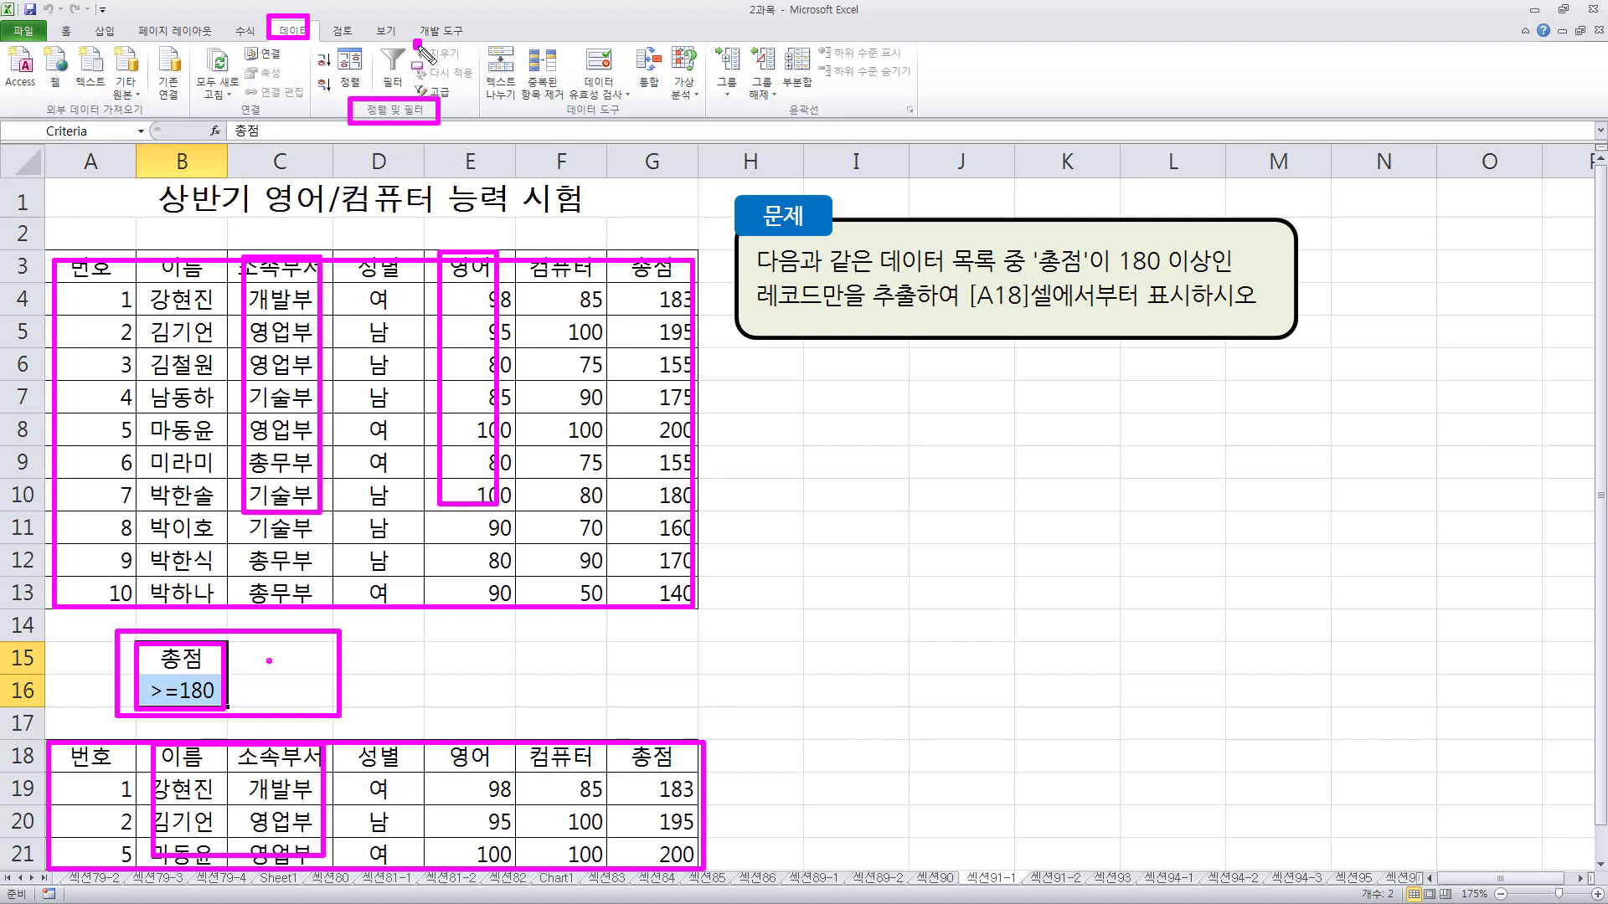
{"action": "left_click_drag", "start_coordinate": [414, 40], "coordinate": [475, 66]}
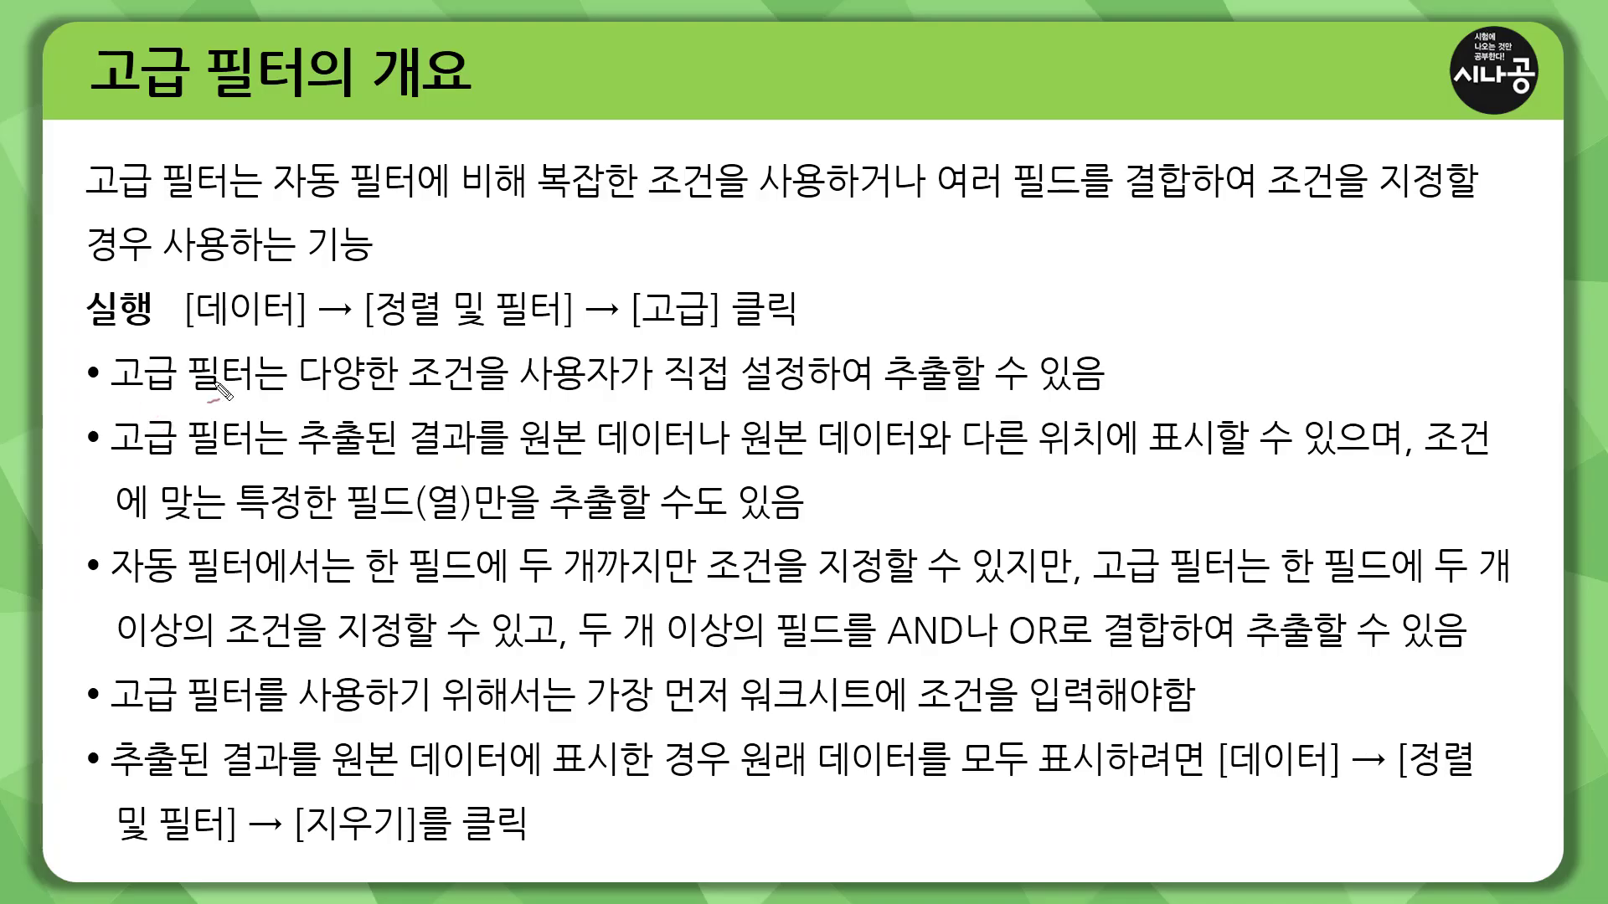
{"action": "left_click_drag", "start_coordinate": [312, 392], "coordinate": [493, 394]}
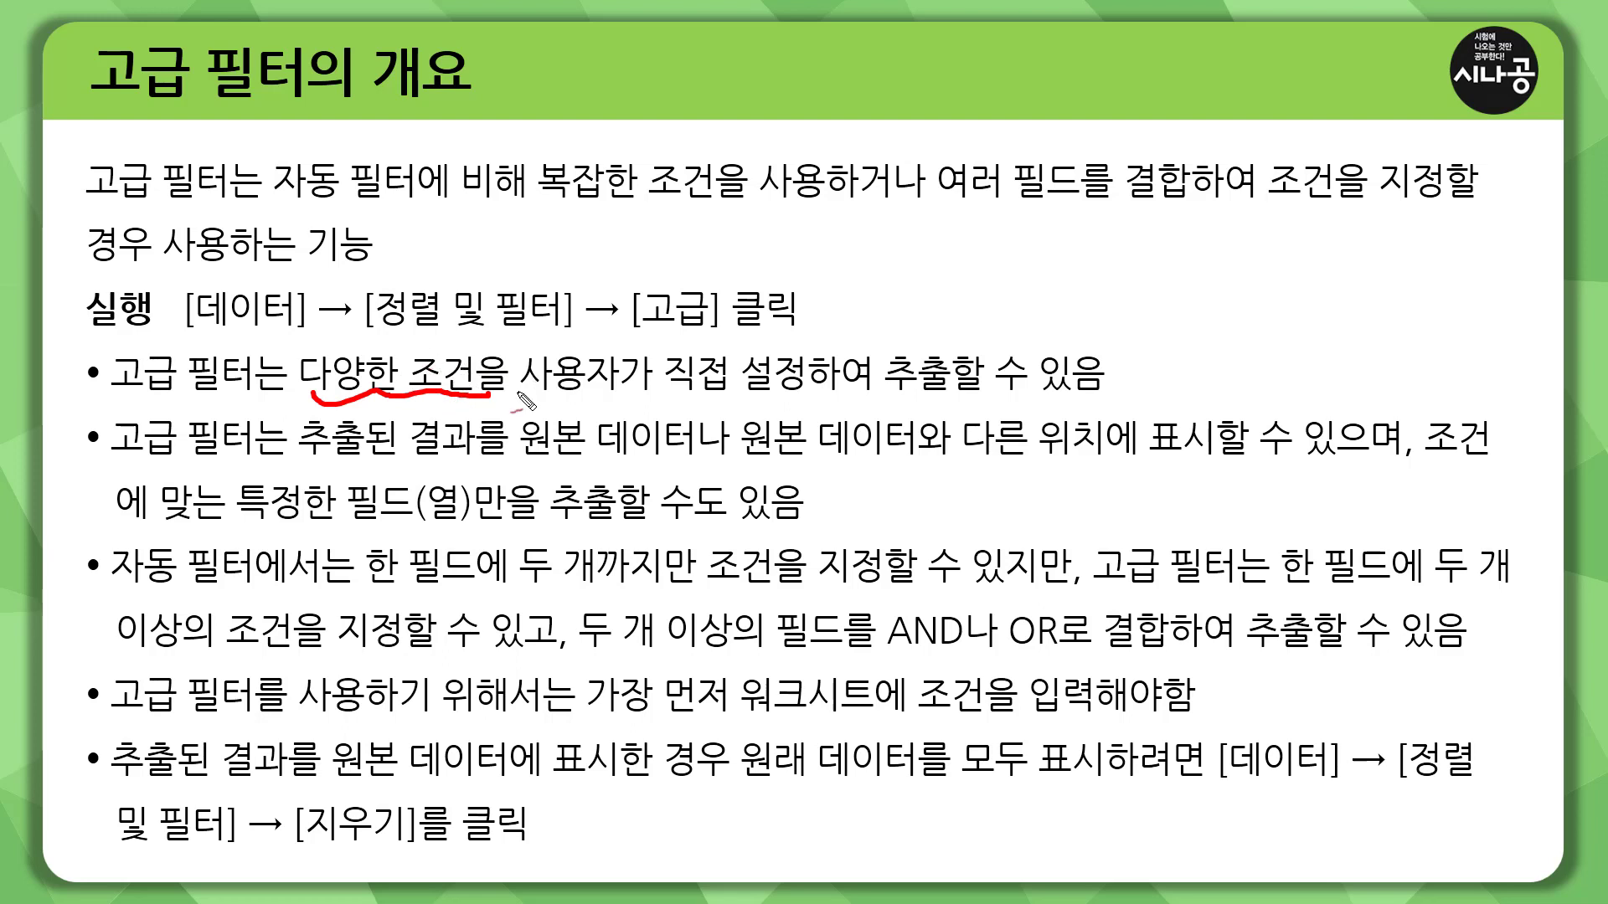
{"action": "left_click_drag", "start_coordinate": [526, 400], "coordinate": [739, 398]}
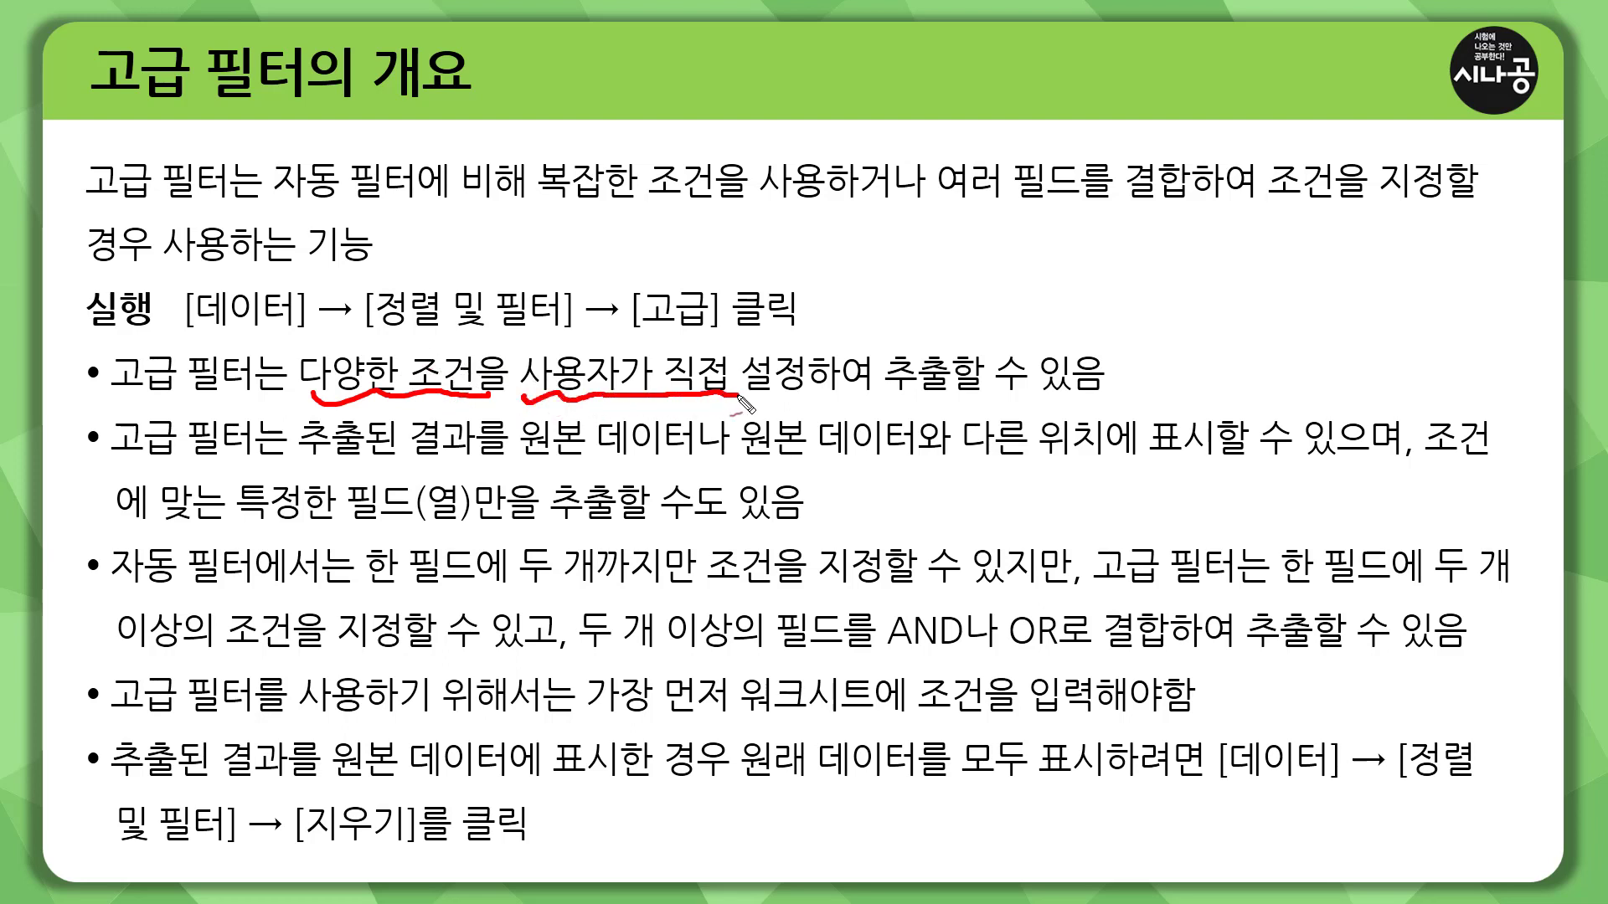
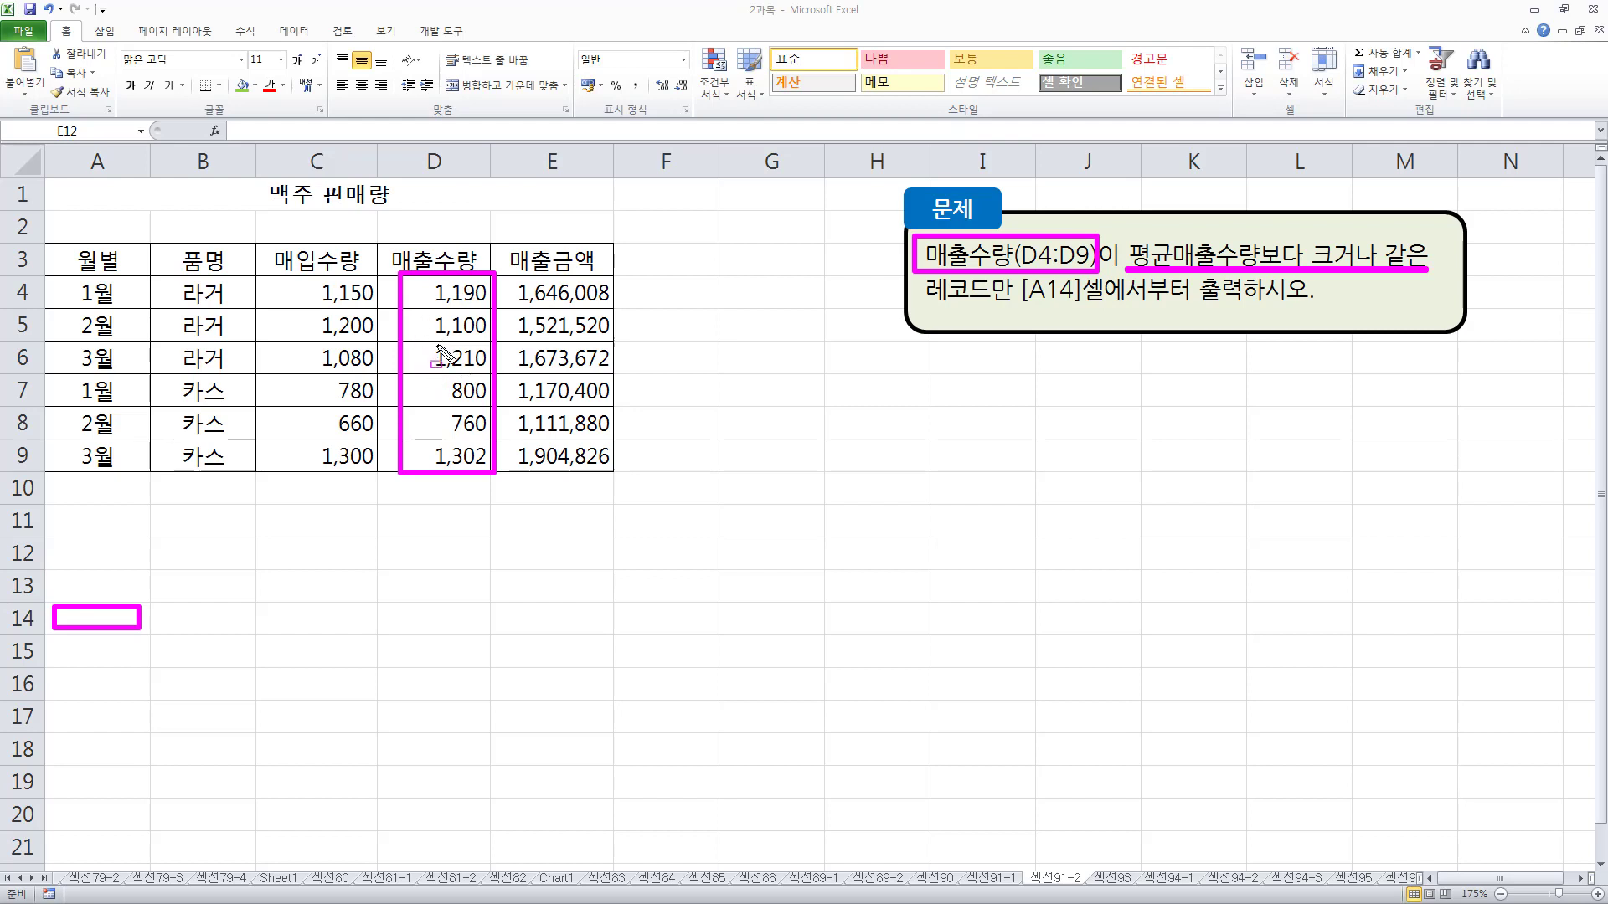
{"action": "mouse_move", "coordinate": [381, 232]}
{"action": "left_mouse_down"}
{"action": "mouse_move", "coordinate": [425, 273]}
{"action": "mouse_move", "coordinate": [492, 275]}
{"action": "left_mouse_up"}
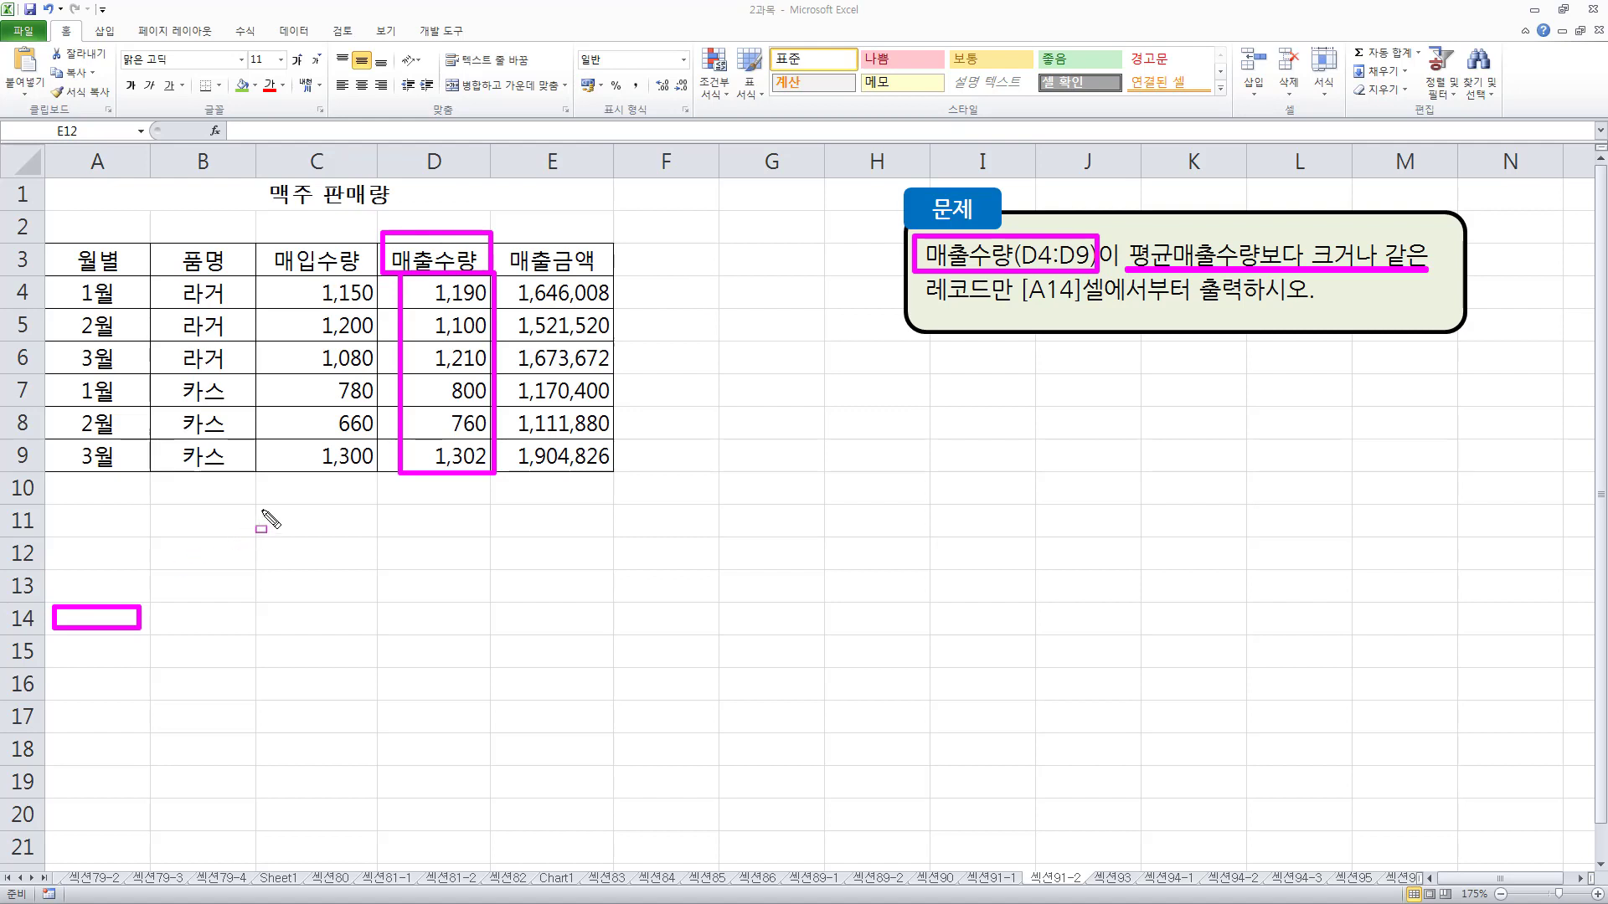
{"action": "left_click_drag", "start_coordinate": [258, 506], "coordinate": [372, 569]}
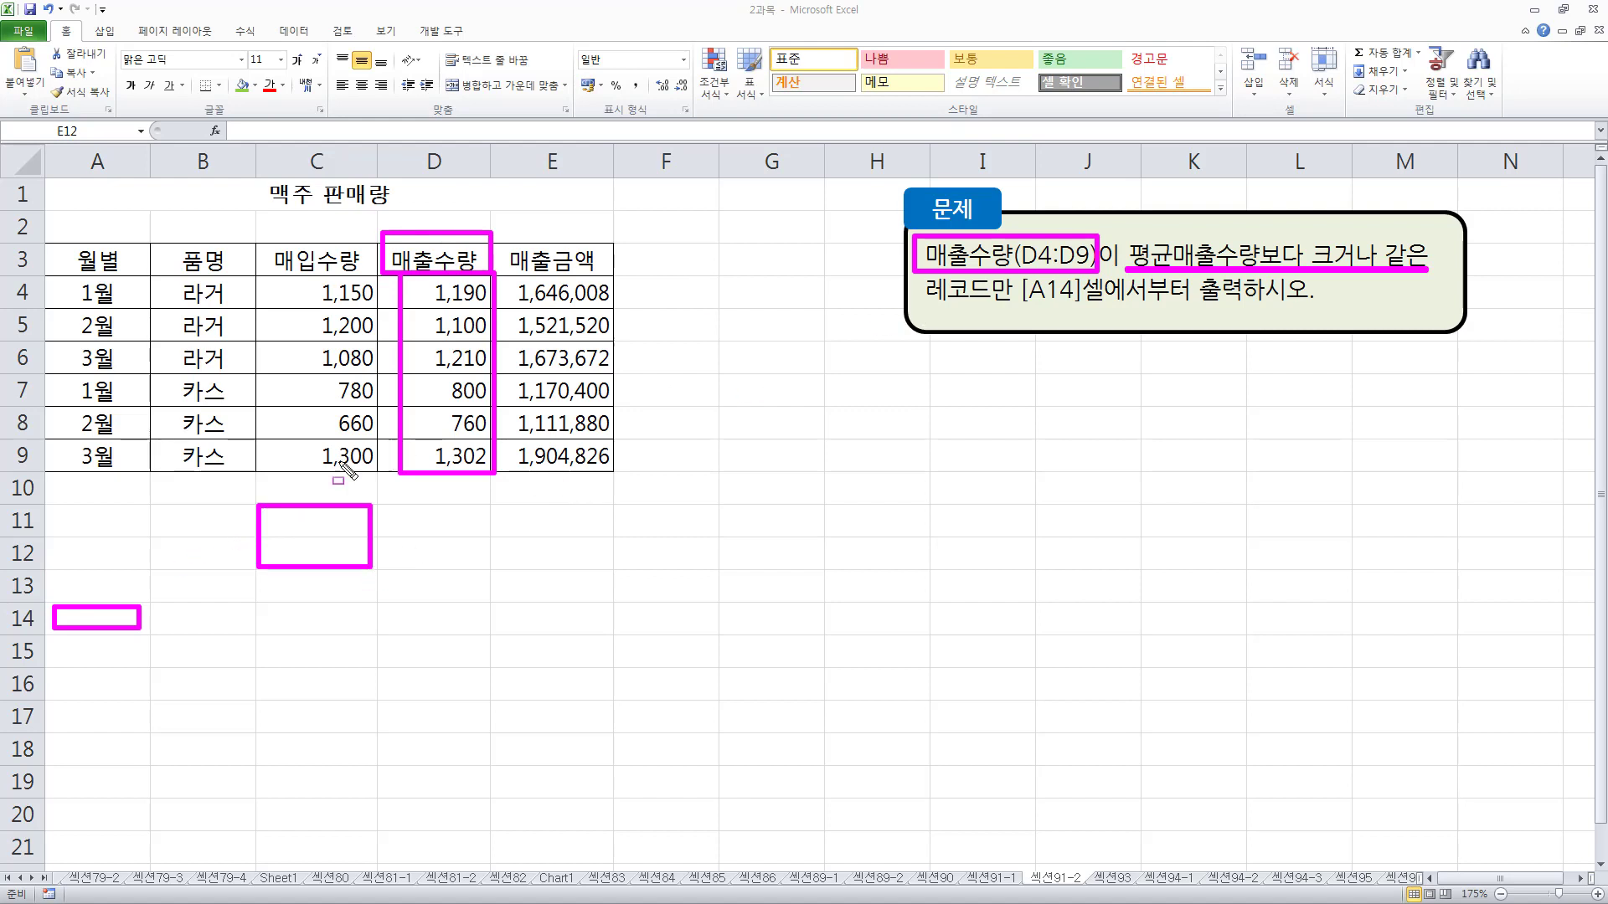
{"action": "key", "text": "Escape"}
Enter 평균매출수량 in C11 as the heading of the filter criterion.
{"action": "left_click", "coordinate": [318, 520]}
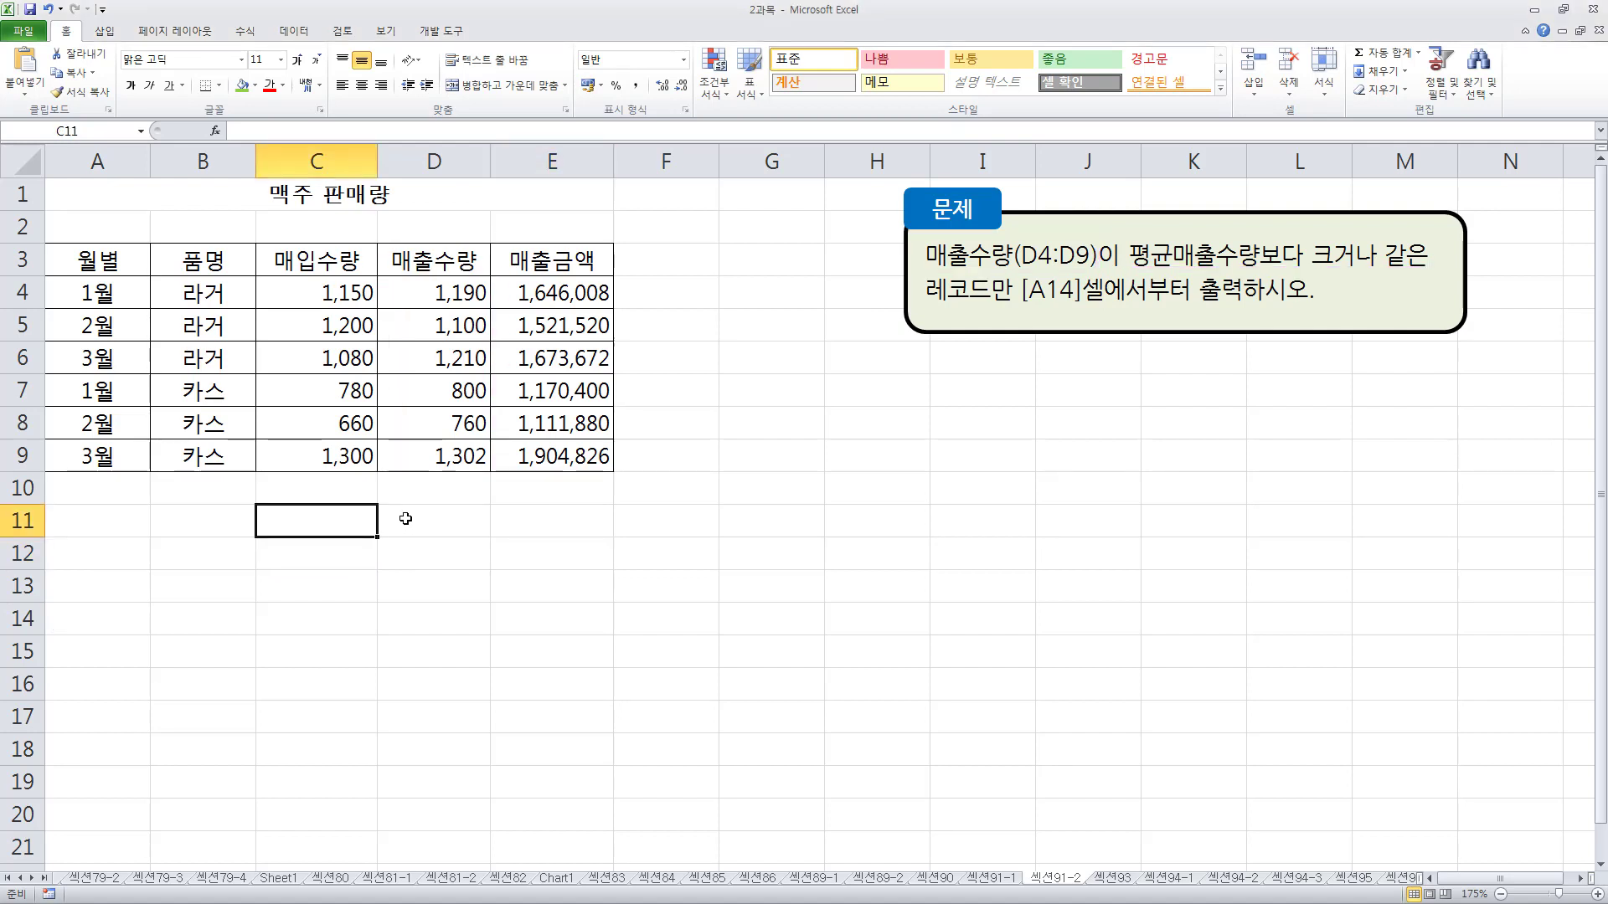
{"action": "type", "text": "vu"}
{"action": "key", "text": "BackSpace"}
{"action": "type", "text": "펴"}
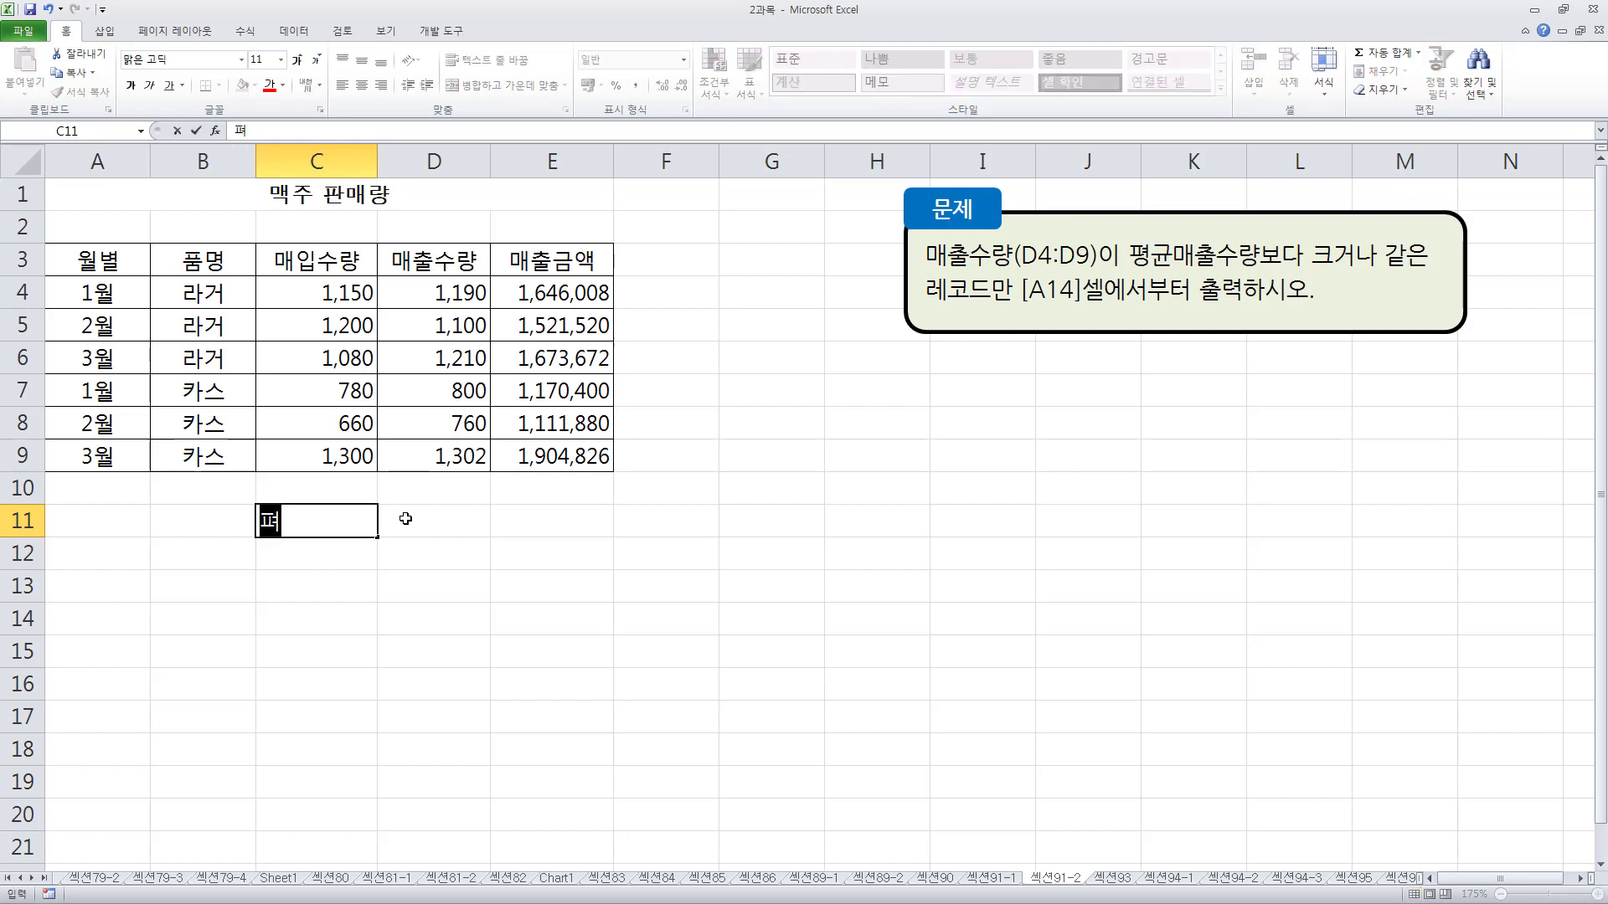
{"action": "type", "text": "균매"}
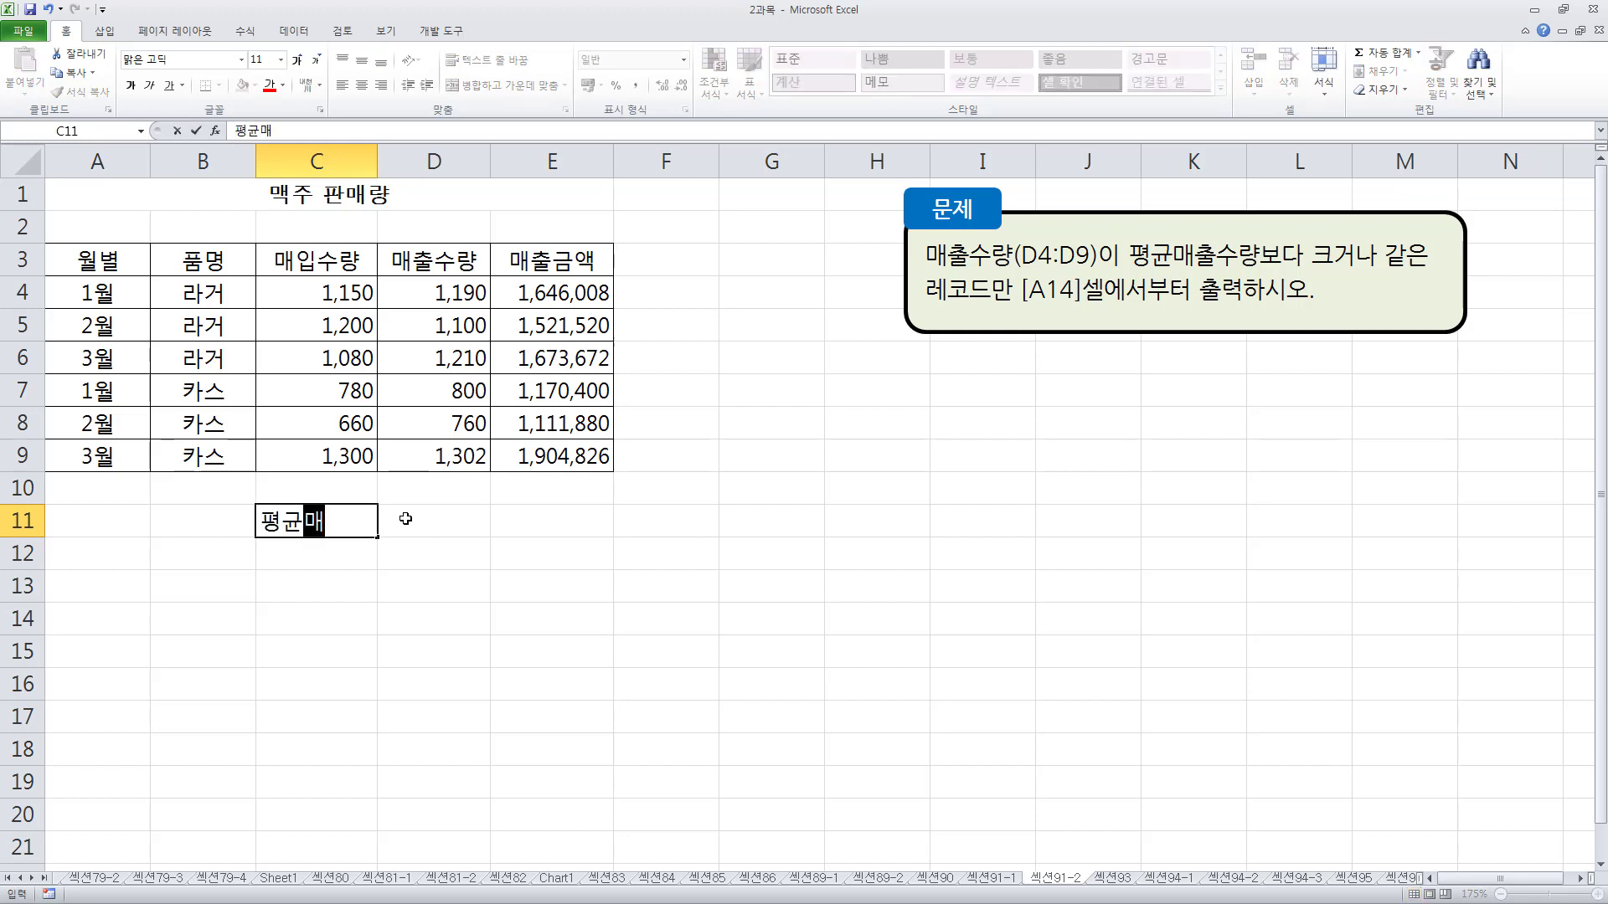
{"action": "type", "text": "출수량"}
{"action": "key", "text": "Return"}
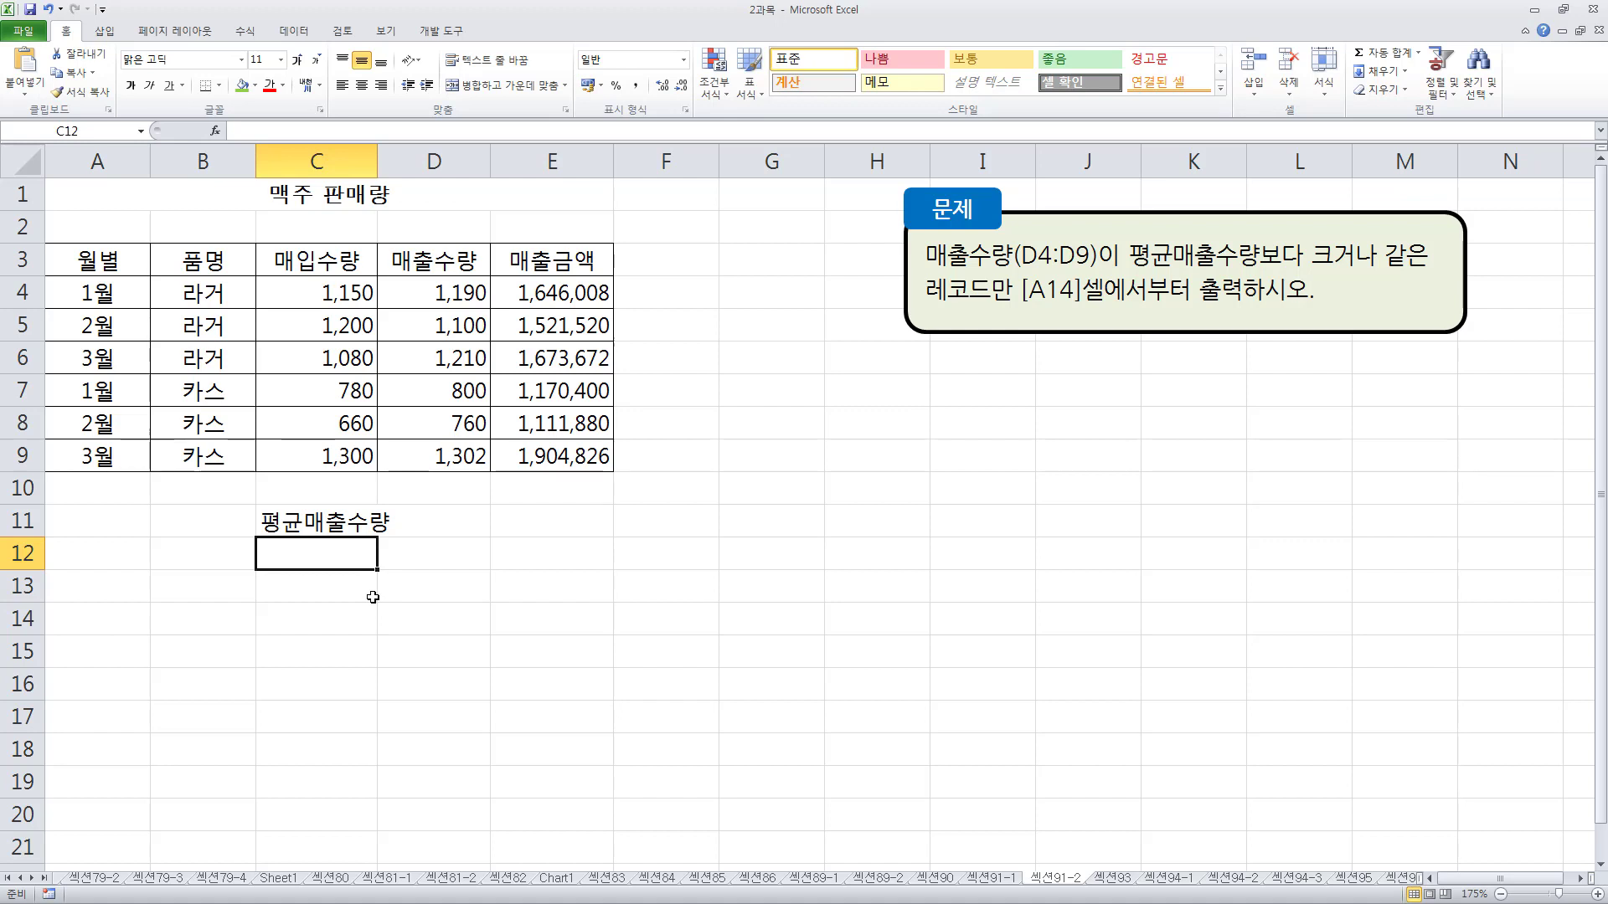
Enter the formula =AVERAGE($D$4:$D$9) in C12, using absolute references for the 매출수량 values.
{"action": "type", "text": "=aver"}
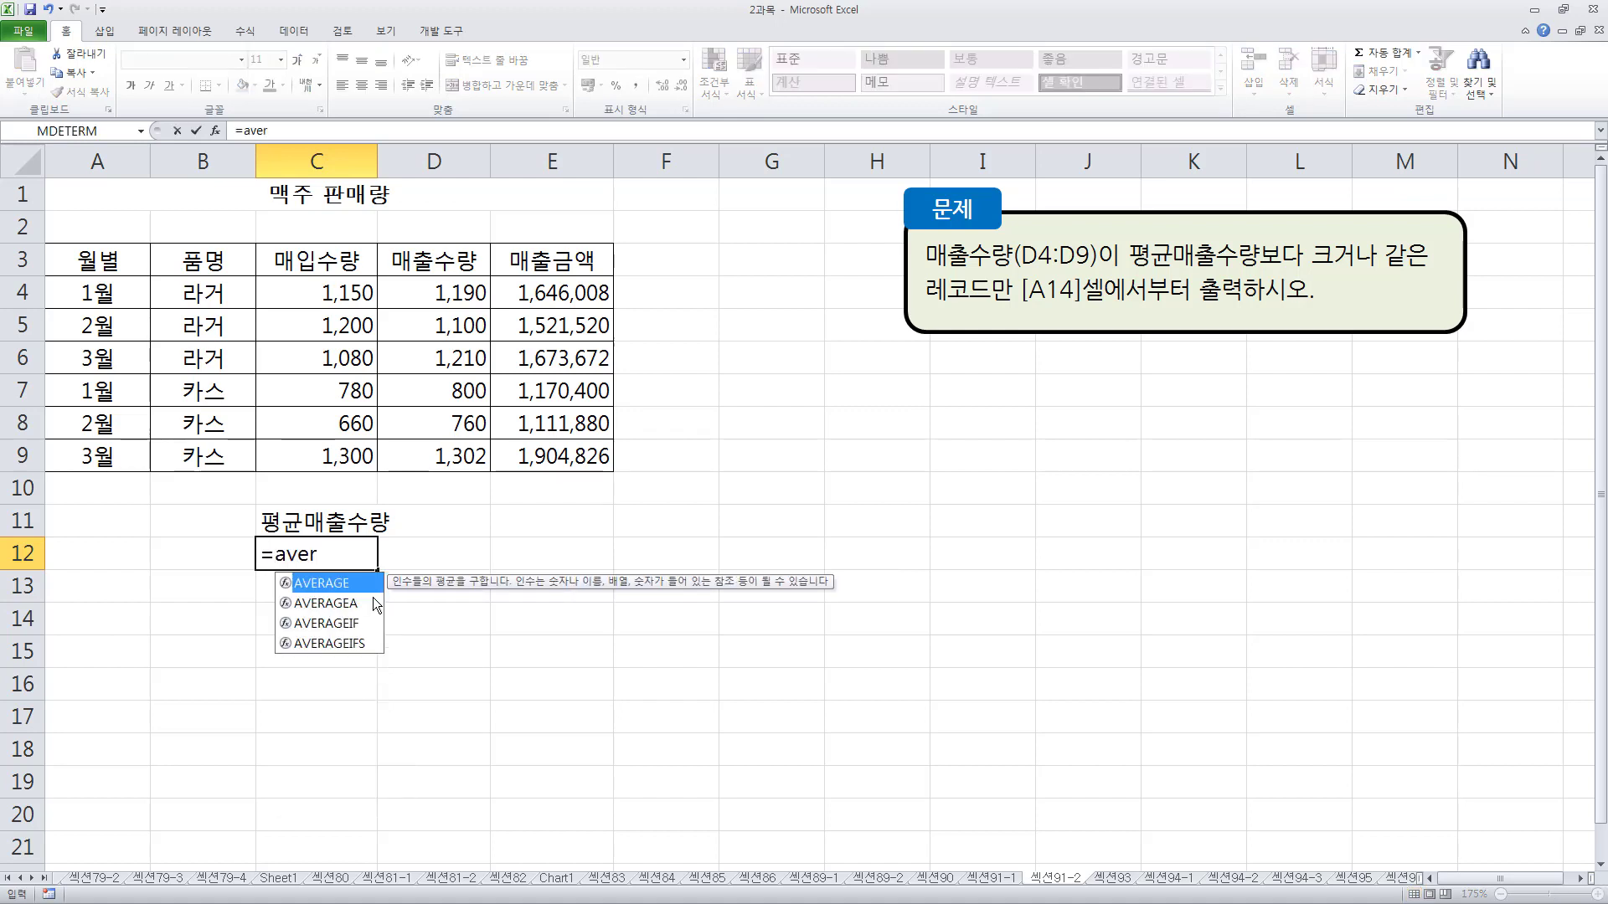
{"action": "type", "text": "ag"}
{"action": "key", "text": "Tab"}
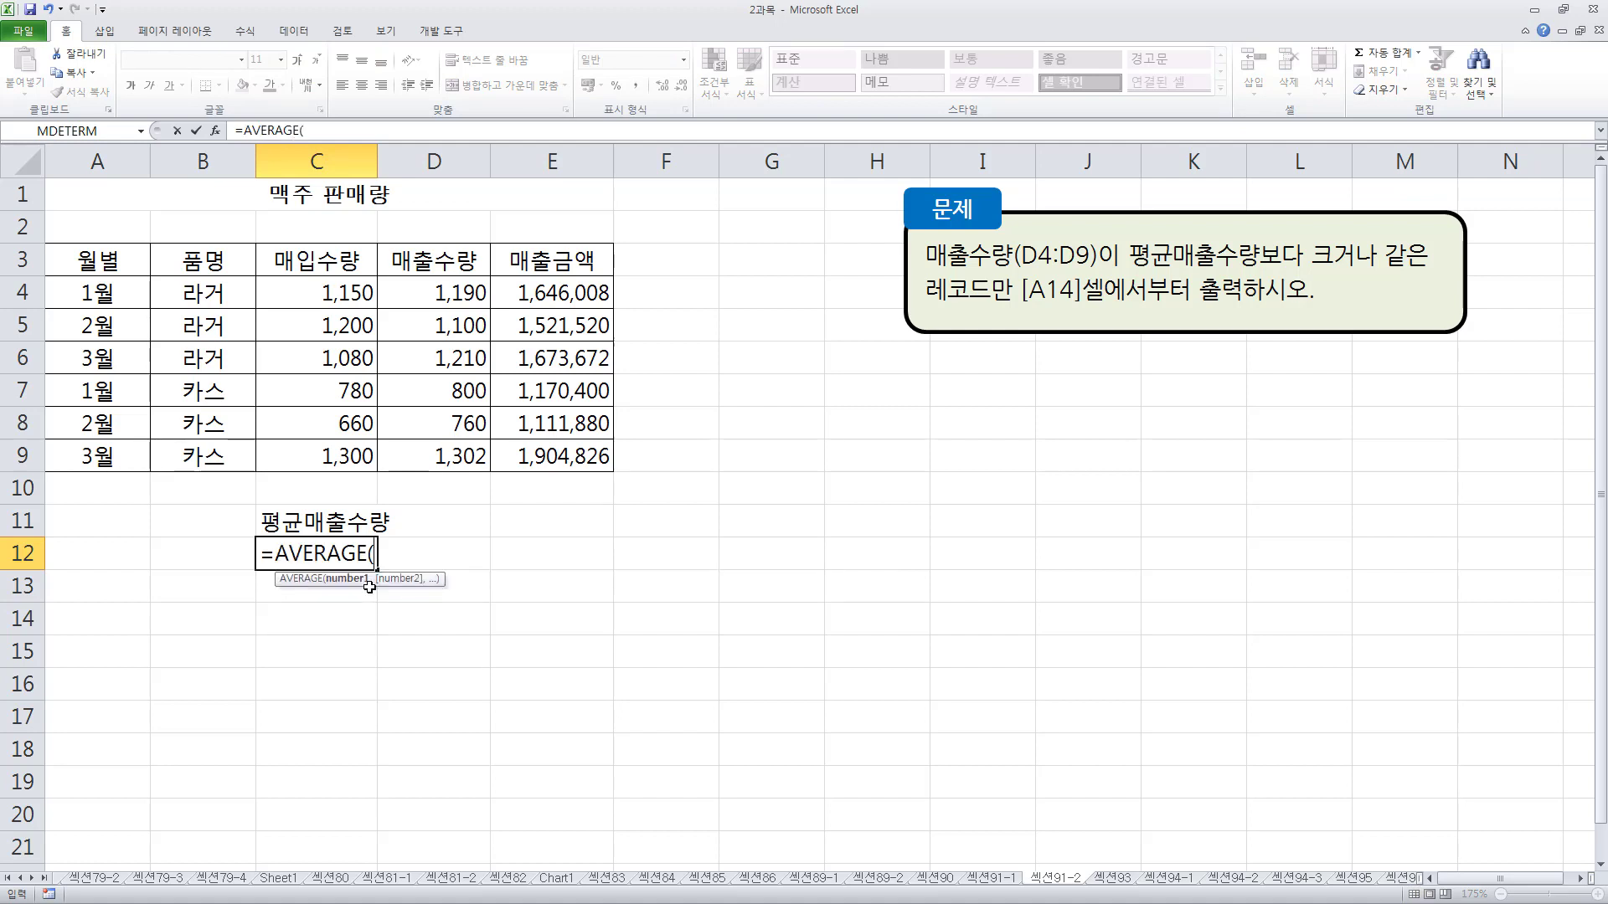
{"action": "left_click_drag", "start_coordinate": [439, 292], "coordinate": [459, 457]}
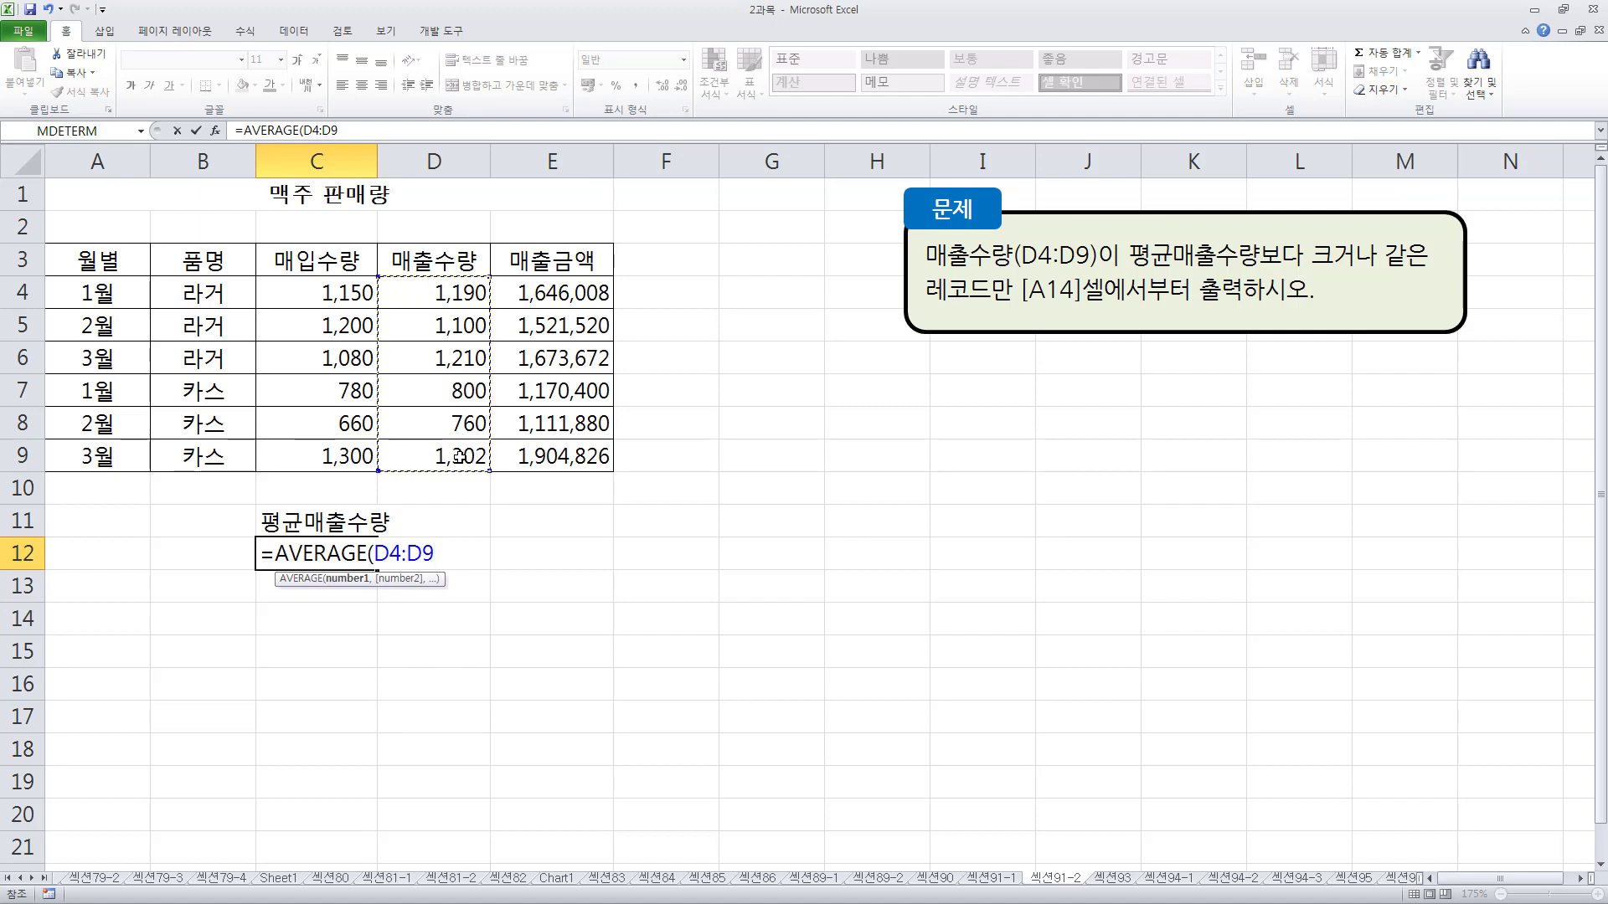
{"action": "key", "text": "F4"}
{"action": "type", "text": ")"}
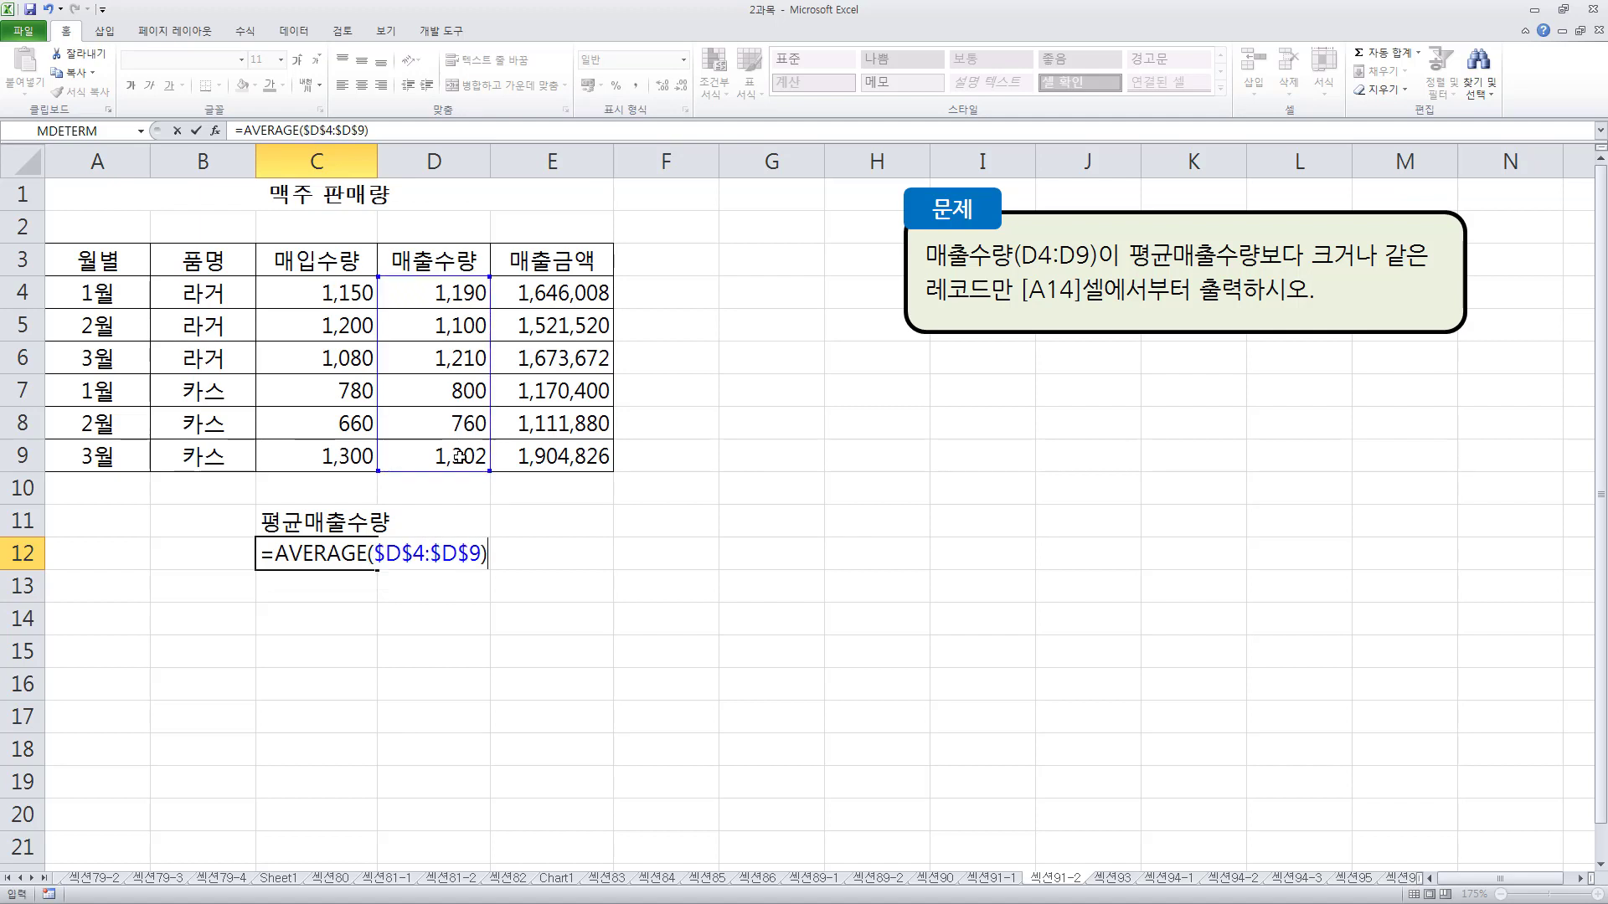
{"action": "key", "text": "Return"}
Examine the absolute range reference inside the average formula in C12.
{"action": "key", "text": "Up"}
{"action": "key", "text": "F2"}
{"action": "left_click_drag", "start_coordinate": [371, 555], "coordinate": [478, 566]}
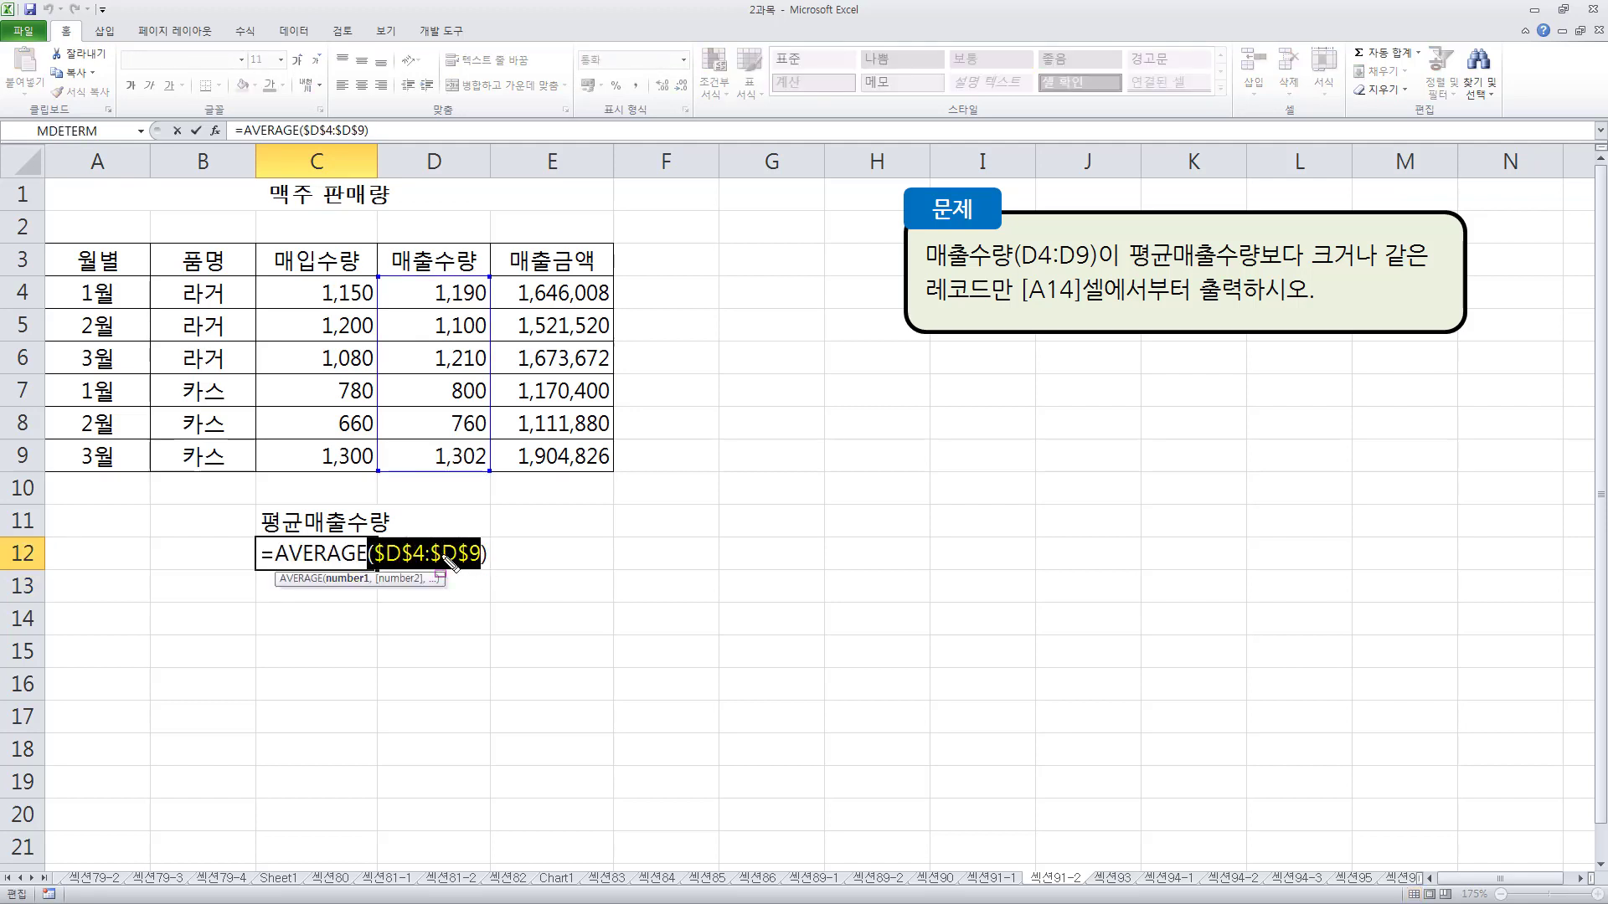
{"action": "left_click_drag", "start_coordinate": [382, 276], "coordinate": [501, 475]}
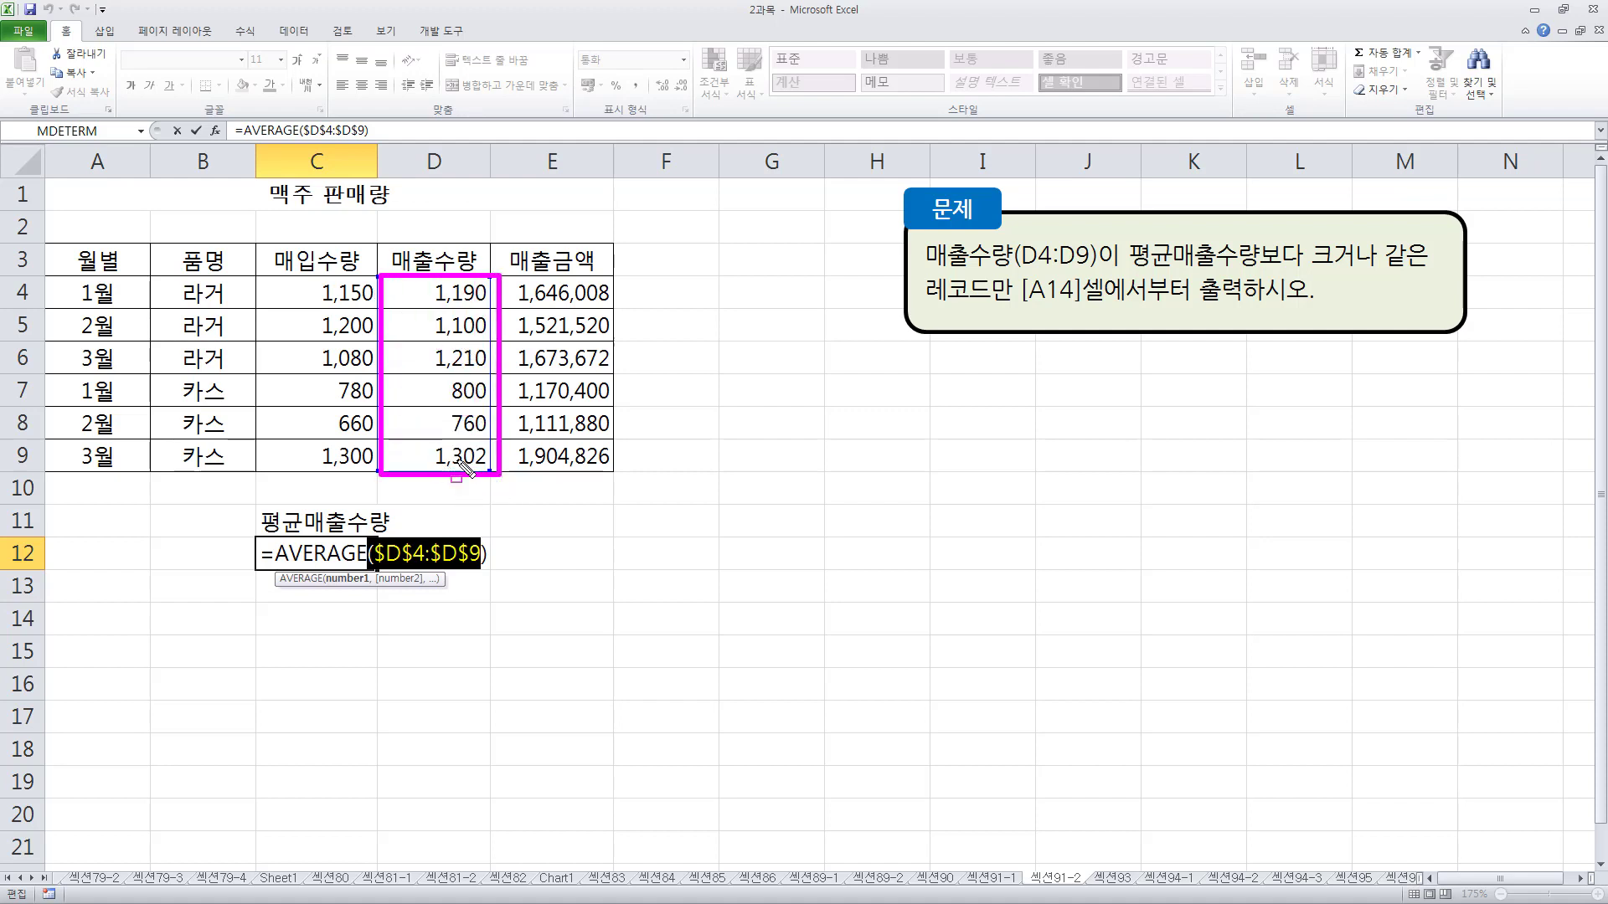
{"action": "mouse_move", "coordinate": [424, 283]}
{"action": "left_mouse_down"}
{"action": "mouse_move", "coordinate": [494, 309]}
{"action": "mouse_move", "coordinate": [456, 366]}
{"action": "mouse_move", "coordinate": [485, 373]}
{"action": "mouse_move", "coordinate": [452, 395]}
{"action": "mouse_move", "coordinate": [486, 403]}
{"action": "left_mouse_up"}
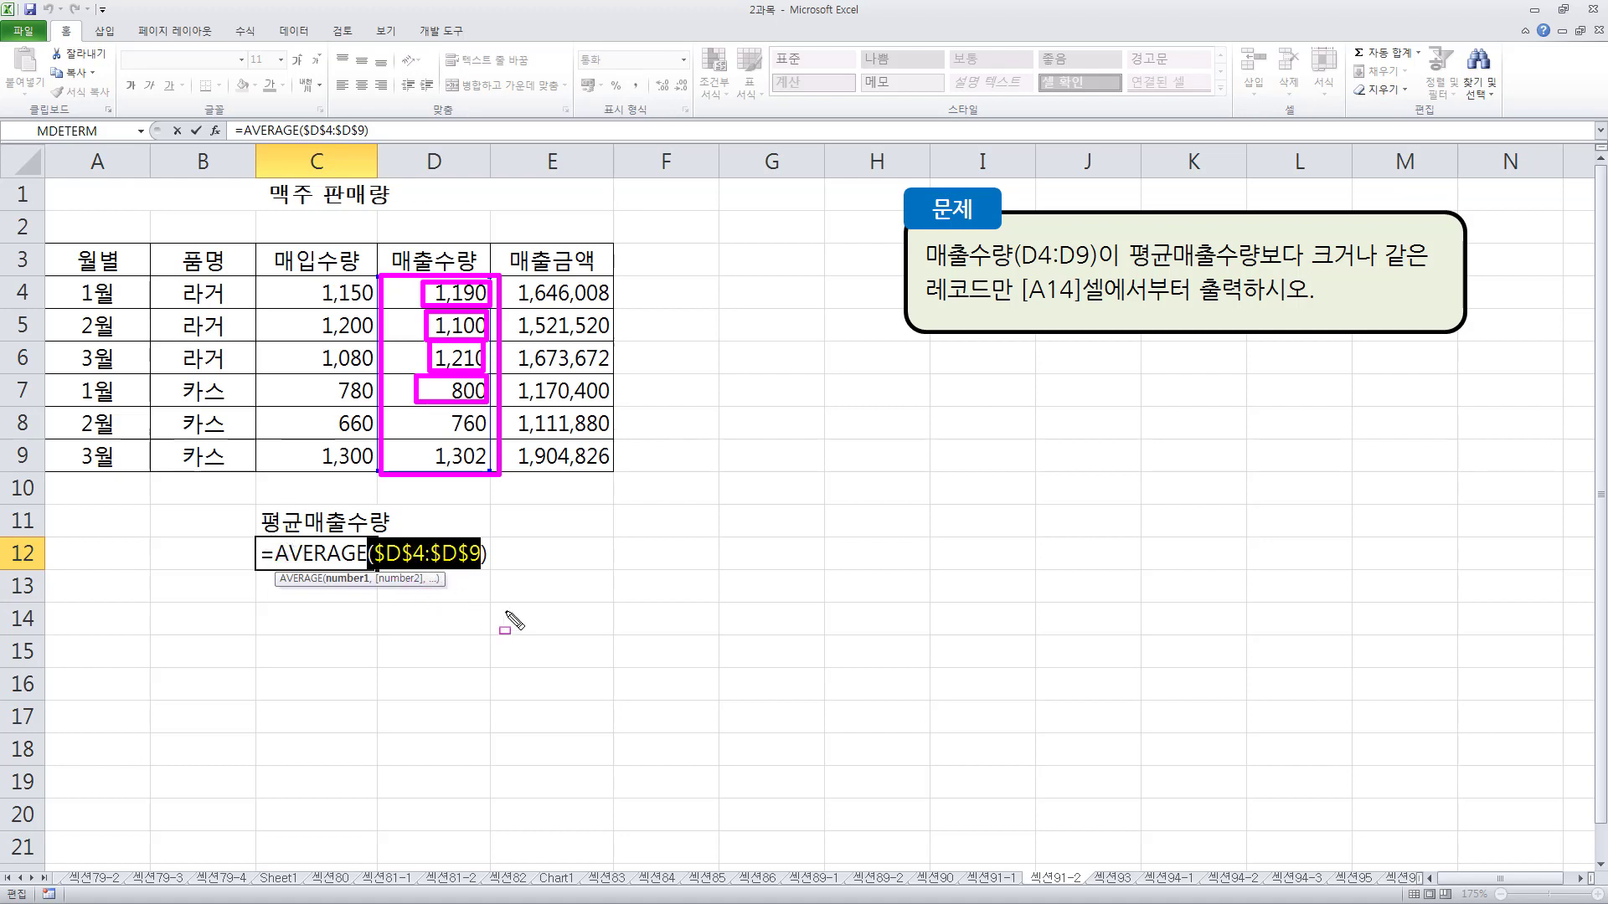
{"action": "key", "text": "Escape"}
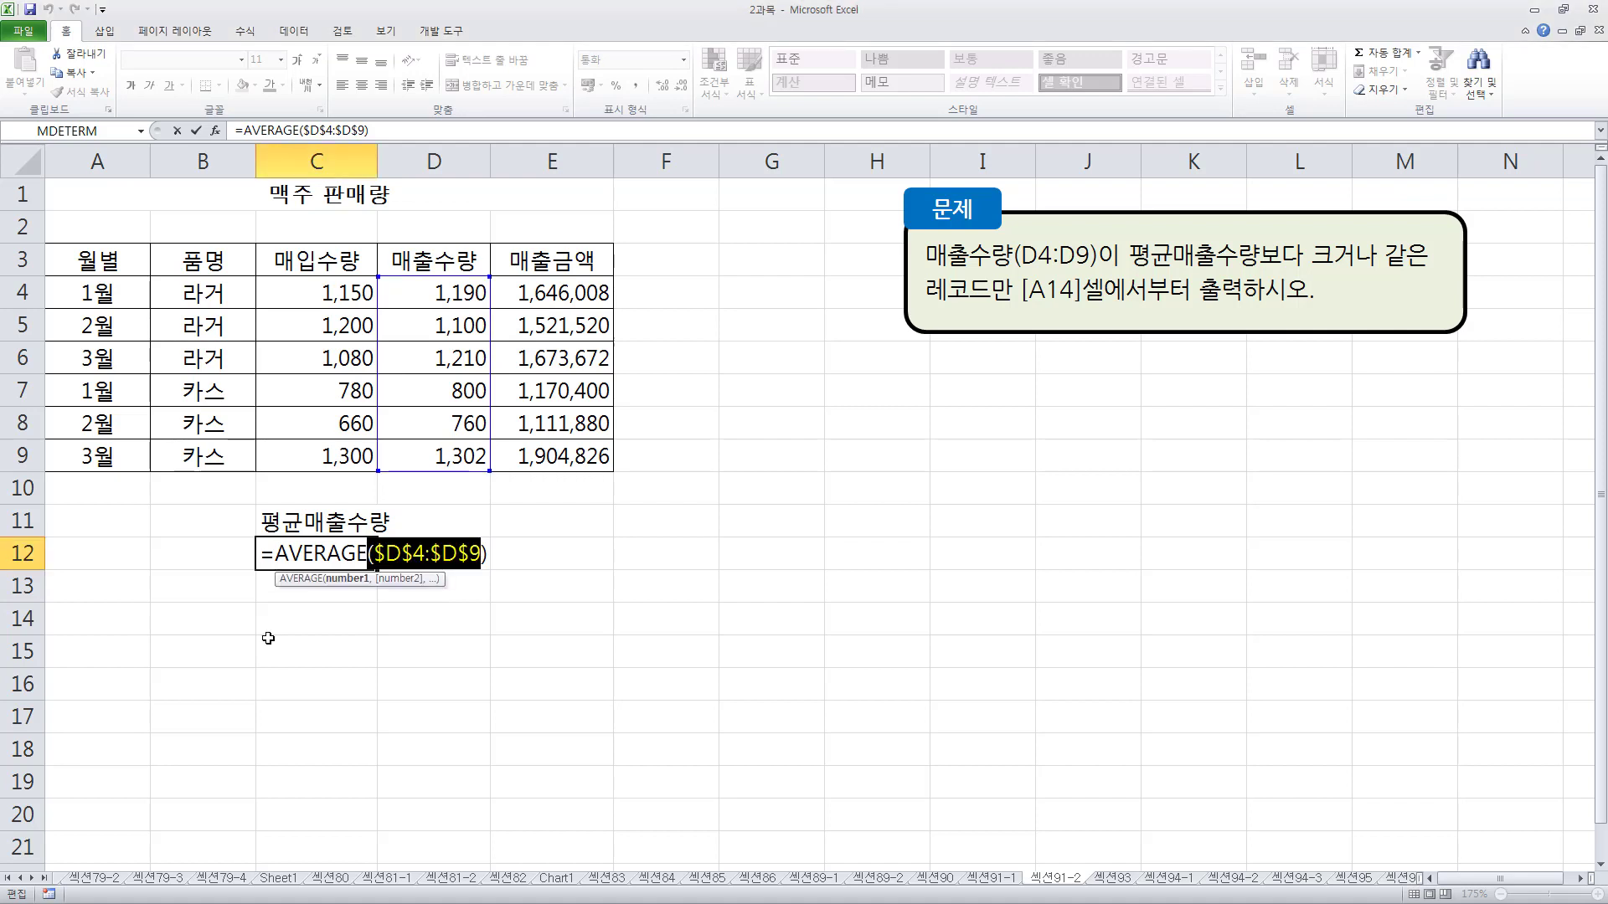
{"action": "key", "text": "Return"}
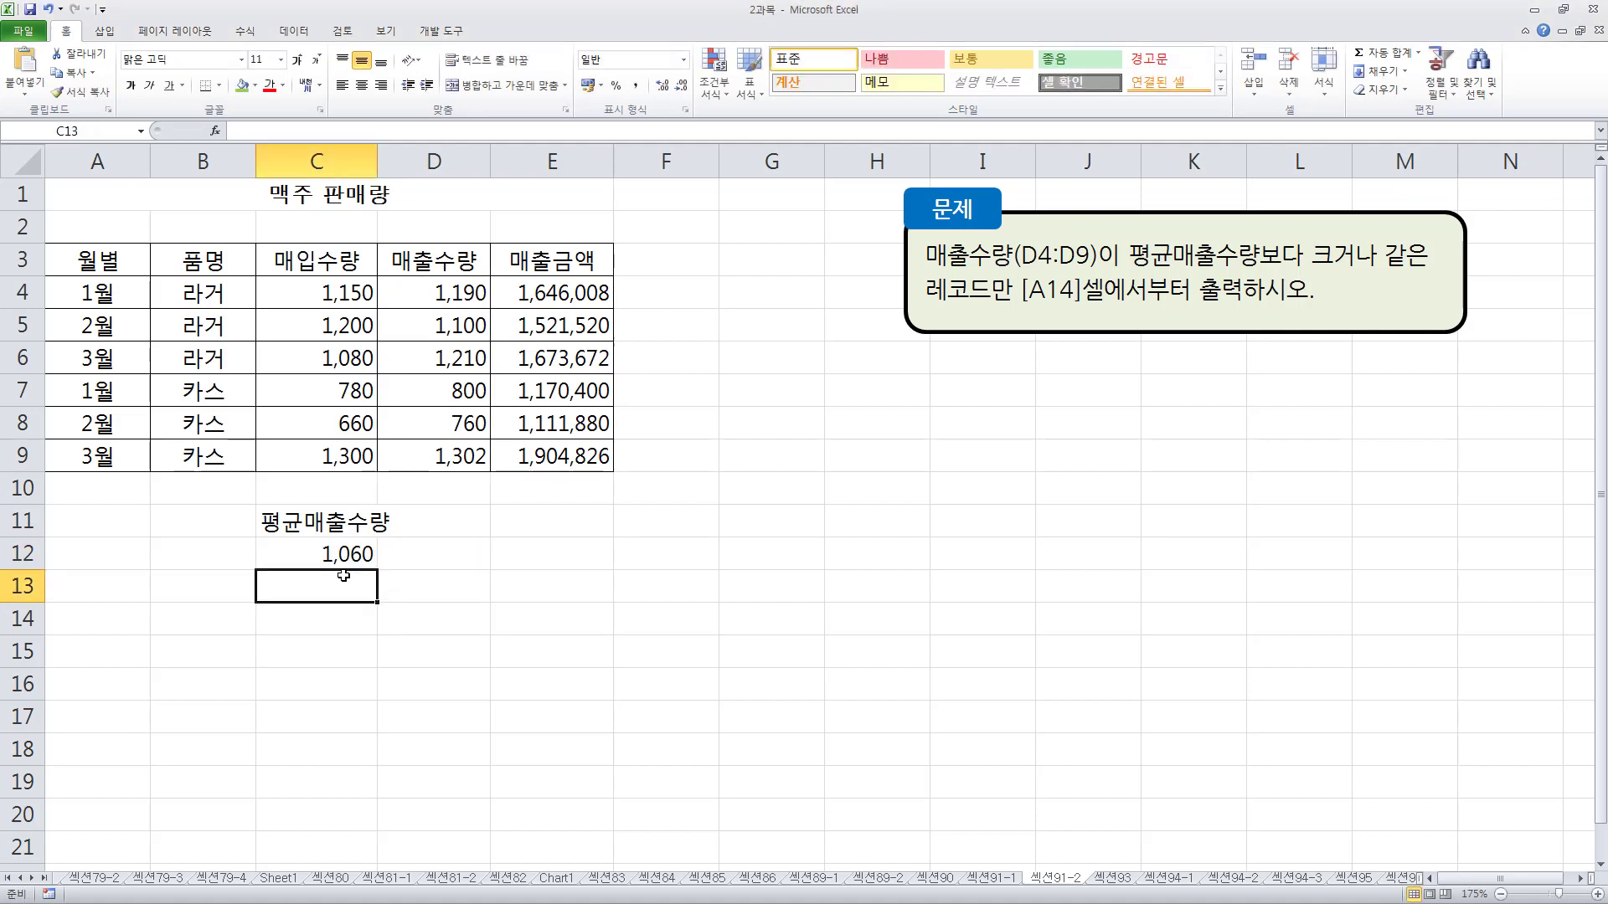
Turn the formula in C12 into the comparison =D4>=AVERAGE($D$4:$D$9), testing the first 매출수량 value against the average.
{"action": "left_click", "coordinate": [339, 557]}
{"action": "key", "text": "F2"}
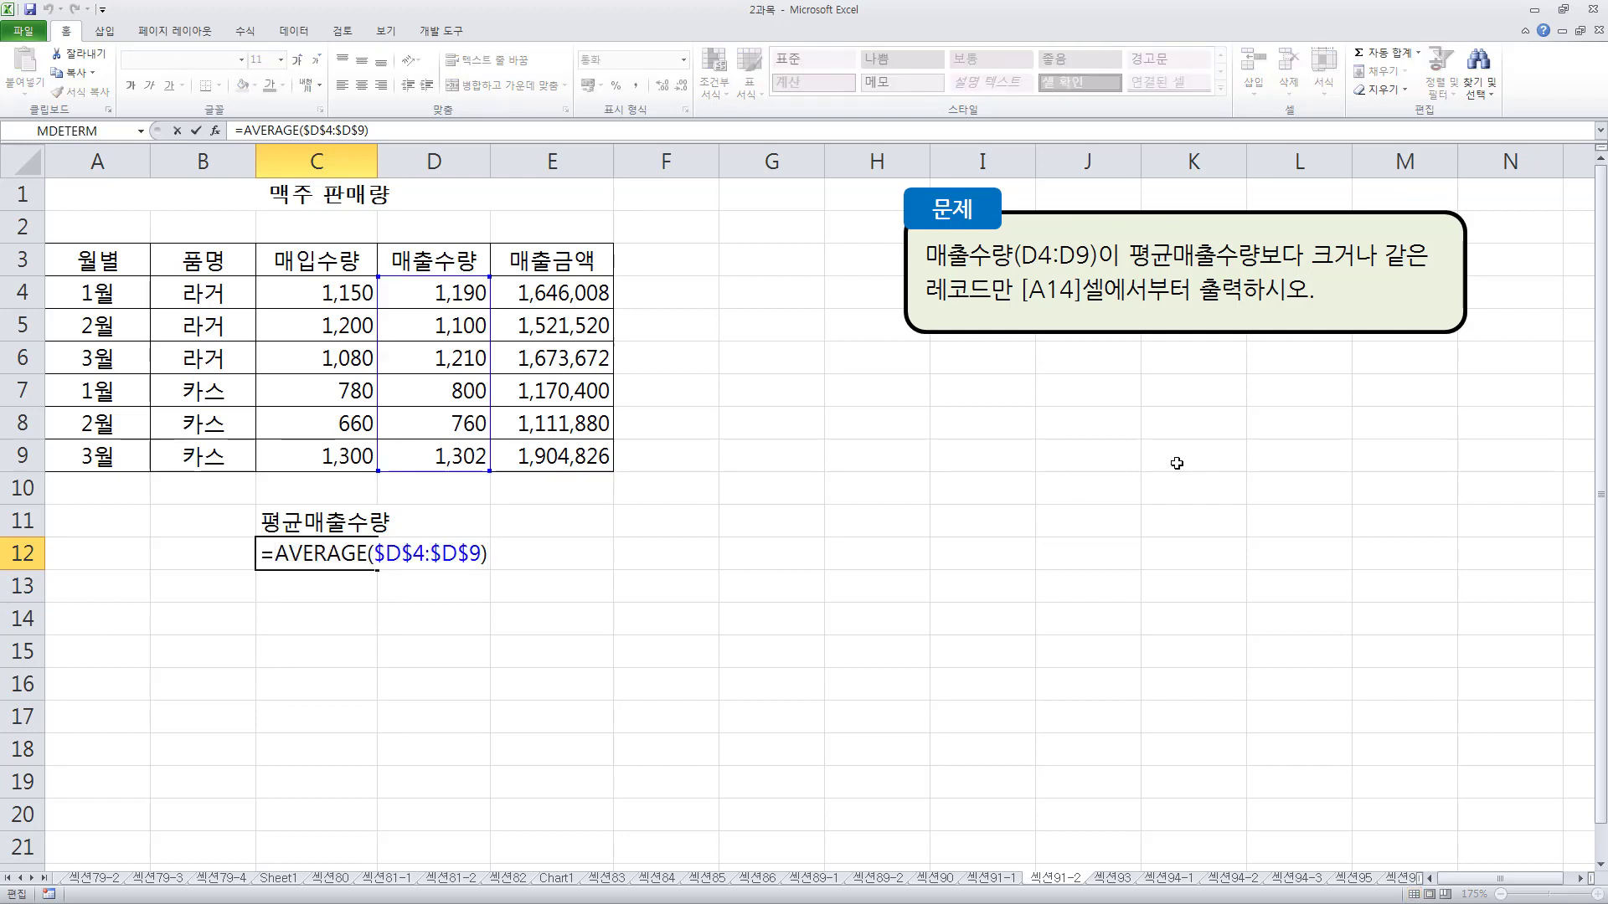
{"action": "key", "text": "Home"}
{"action": "key", "text": "Right"}
{"action": "type", "text": ">="}
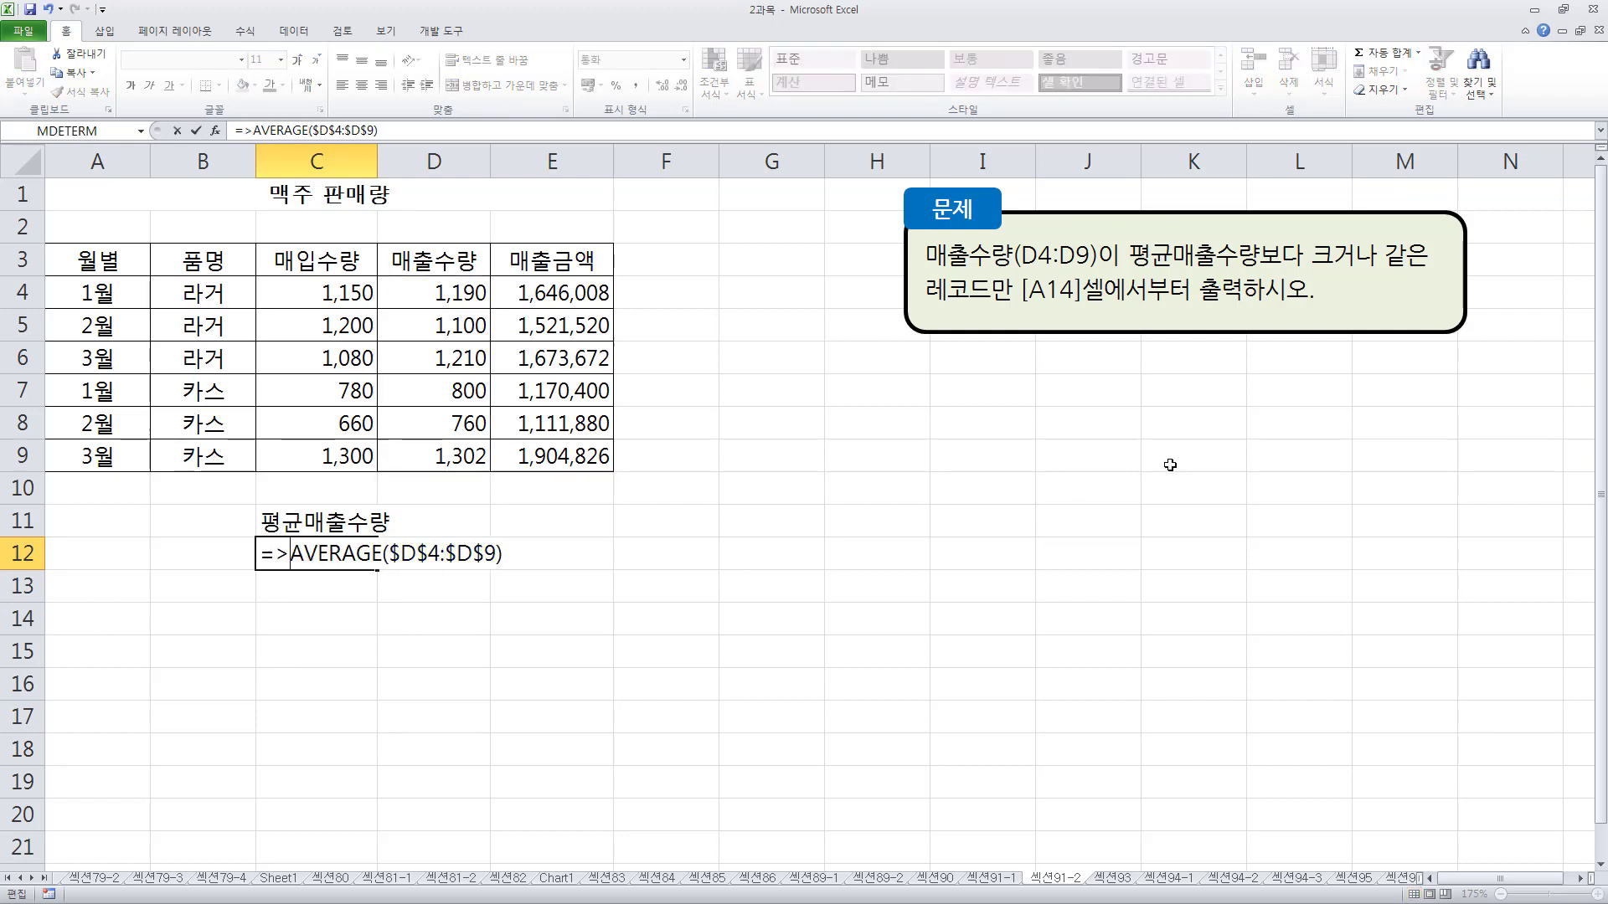
{"action": "left_click", "coordinate": [451, 296]}
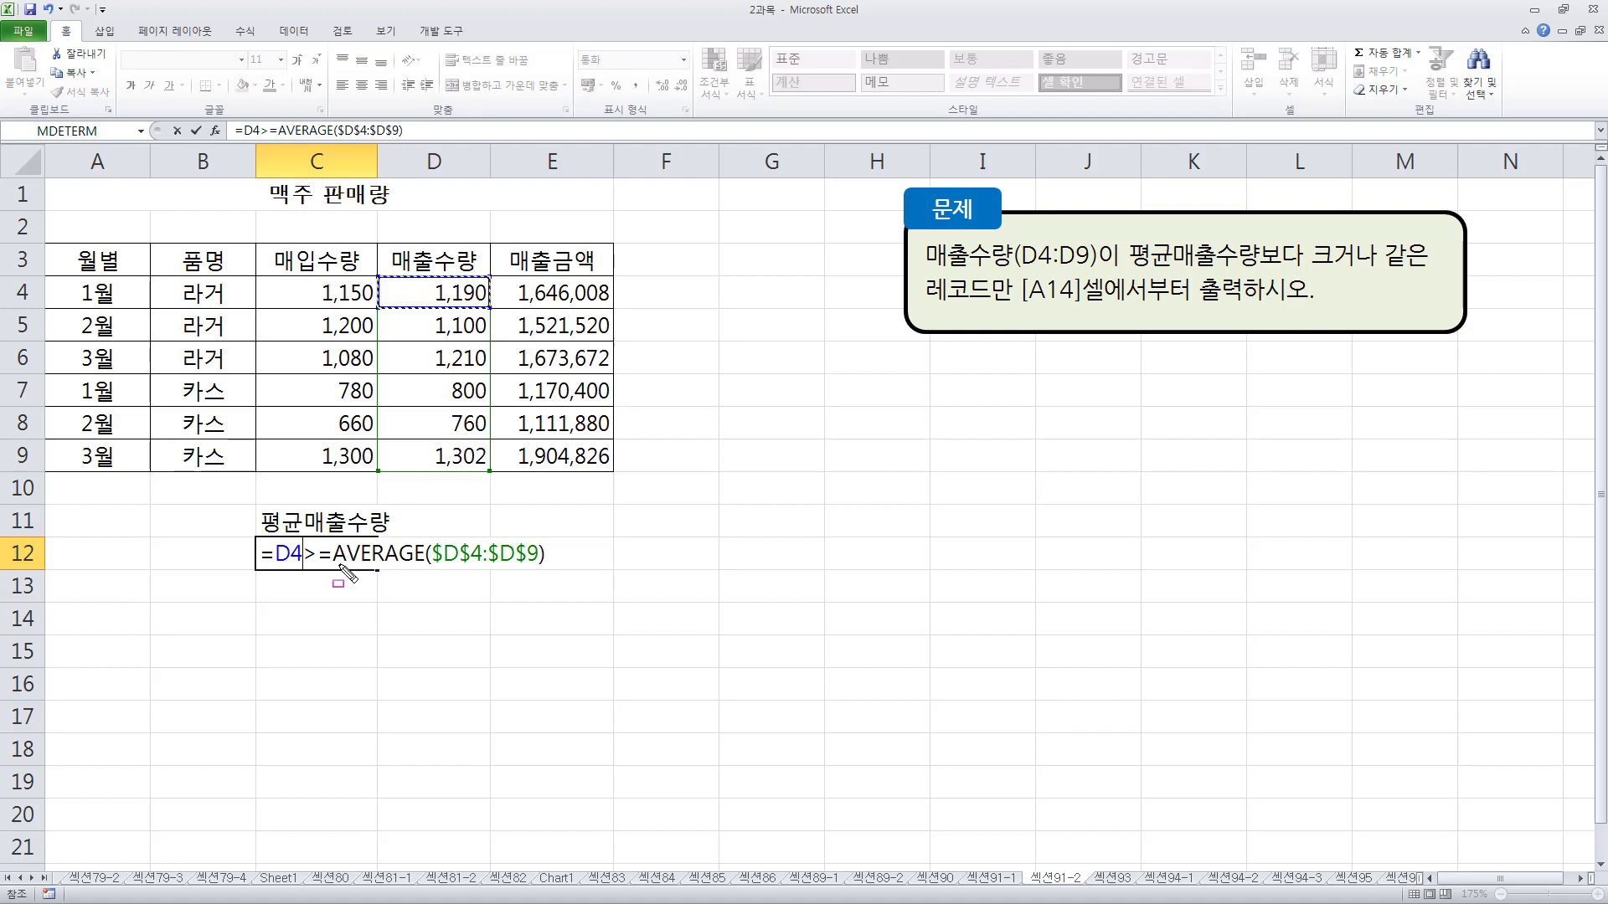
{"action": "left_click_drag", "start_coordinate": [335, 566], "coordinate": [556, 568]}
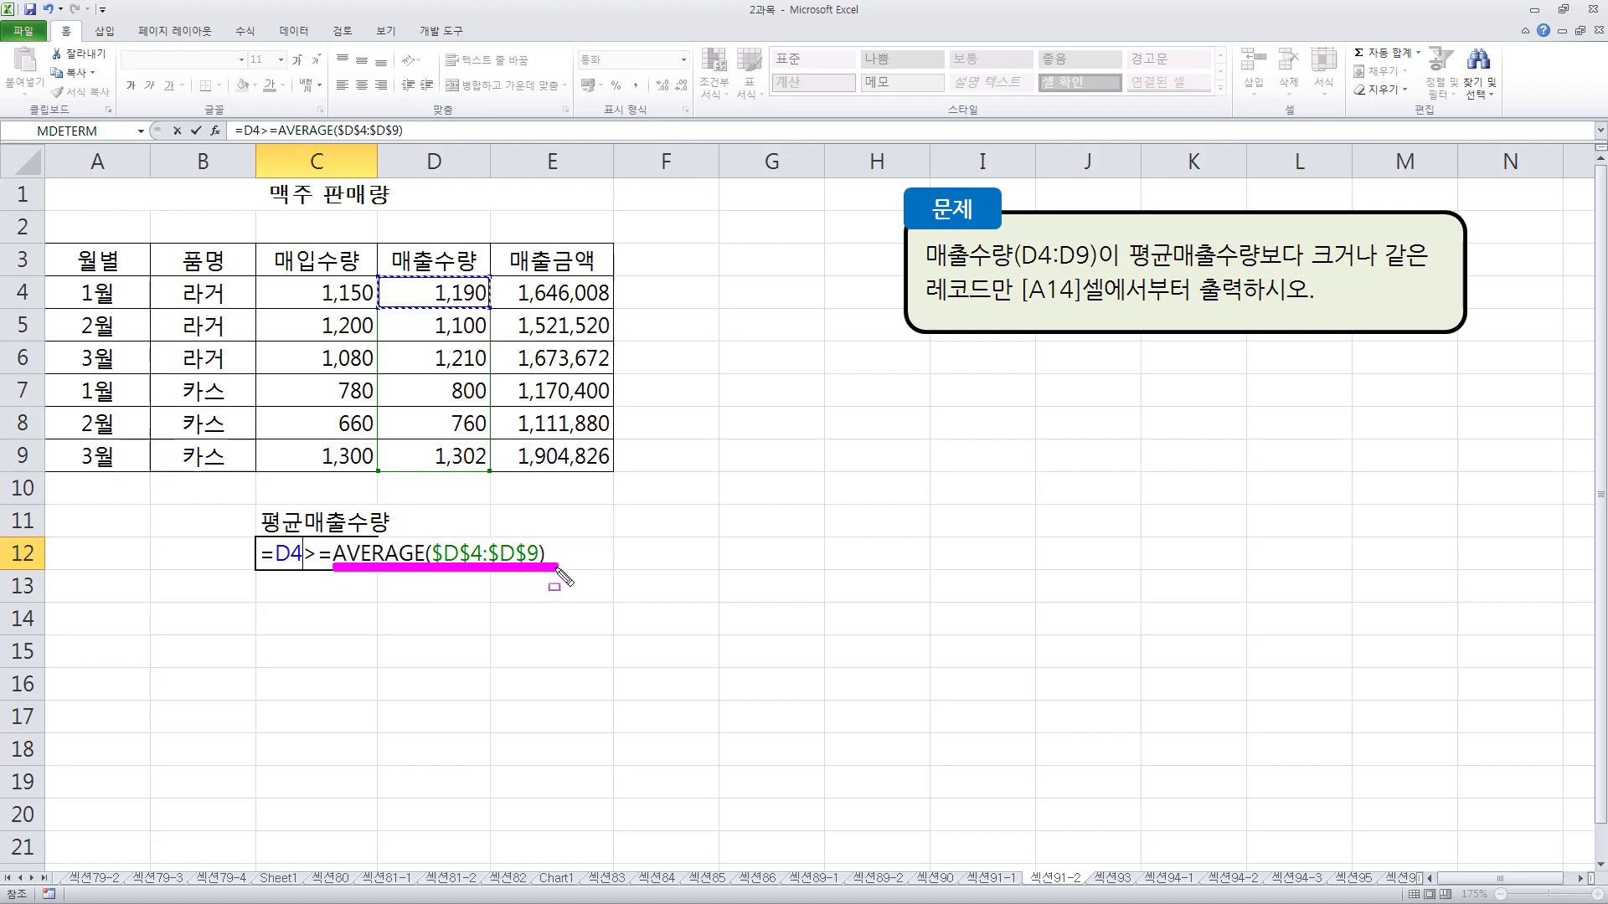
{"action": "mouse_move", "coordinate": [334, 540]}
{"action": "left_mouse_down"}
{"action": "mouse_move", "coordinate": [301, 566]}
{"action": "mouse_move", "coordinate": [336, 567]}
{"action": "left_mouse_up"}
{"action": "mouse_move", "coordinate": [399, 280]}
{"action": "left_mouse_down"}
{"action": "mouse_move", "coordinate": [459, 307]}
{"action": "mouse_move", "coordinate": [400, 278]}
{"action": "left_mouse_up"}
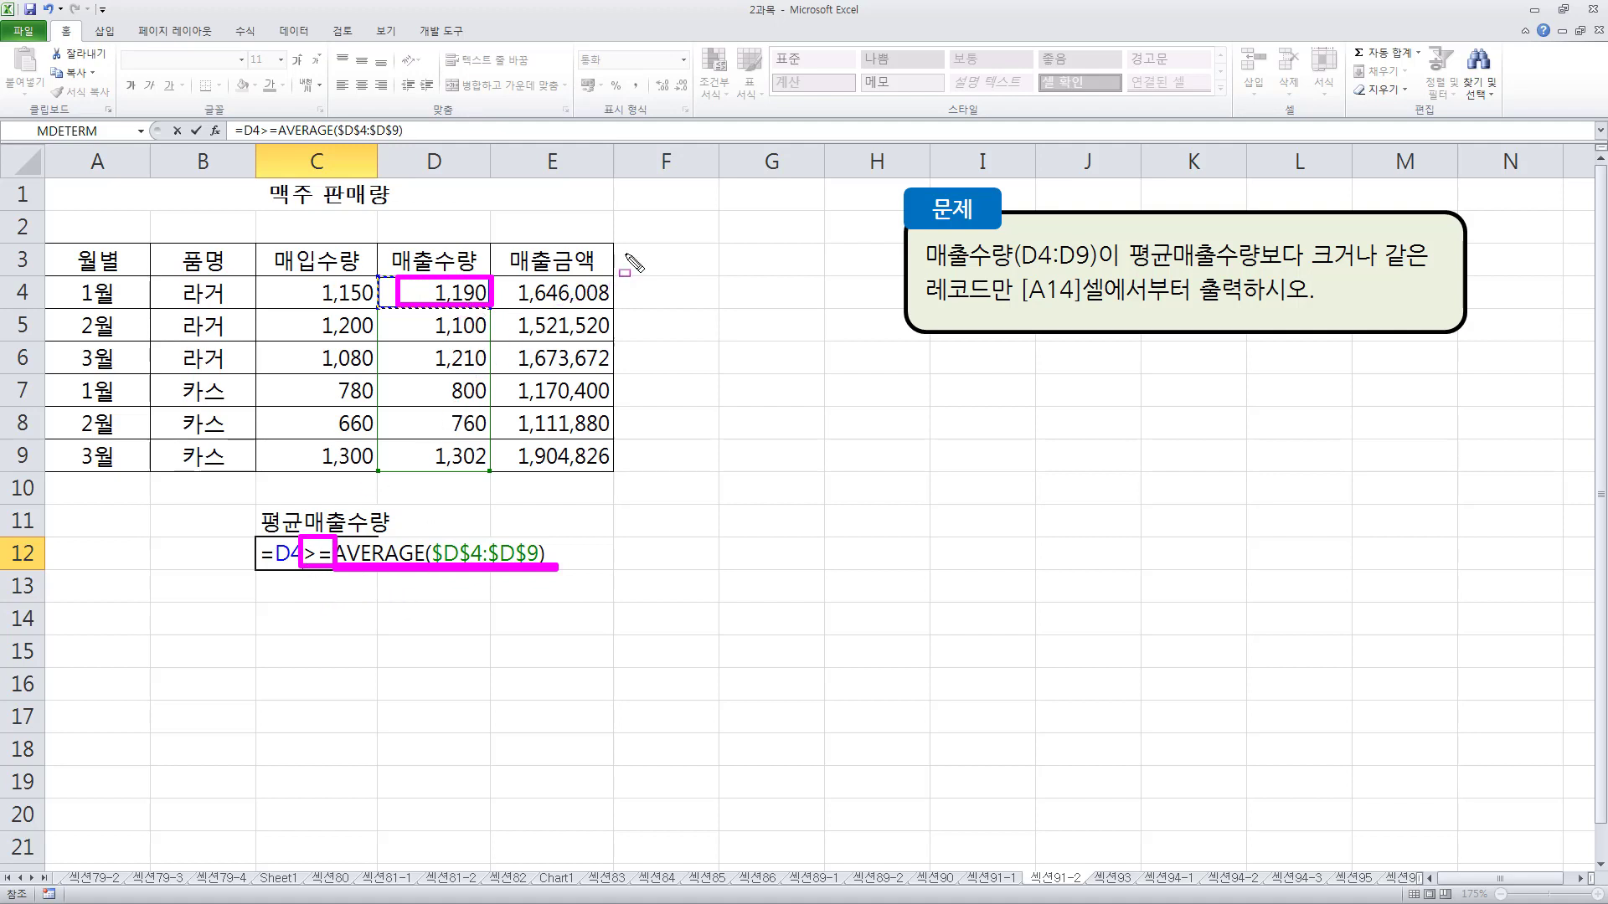
Examine how the criterion in C12 compares each 매출수량 value from D4 downward with the average of $D$4:$D$9.
{"action": "mouse_move", "coordinate": [626, 257]}
{"action": "left_mouse_down"}
{"action": "mouse_move", "coordinate": [707, 250]}
{"action": "mouse_move", "coordinate": [722, 273]}
{"action": "left_mouse_up"}
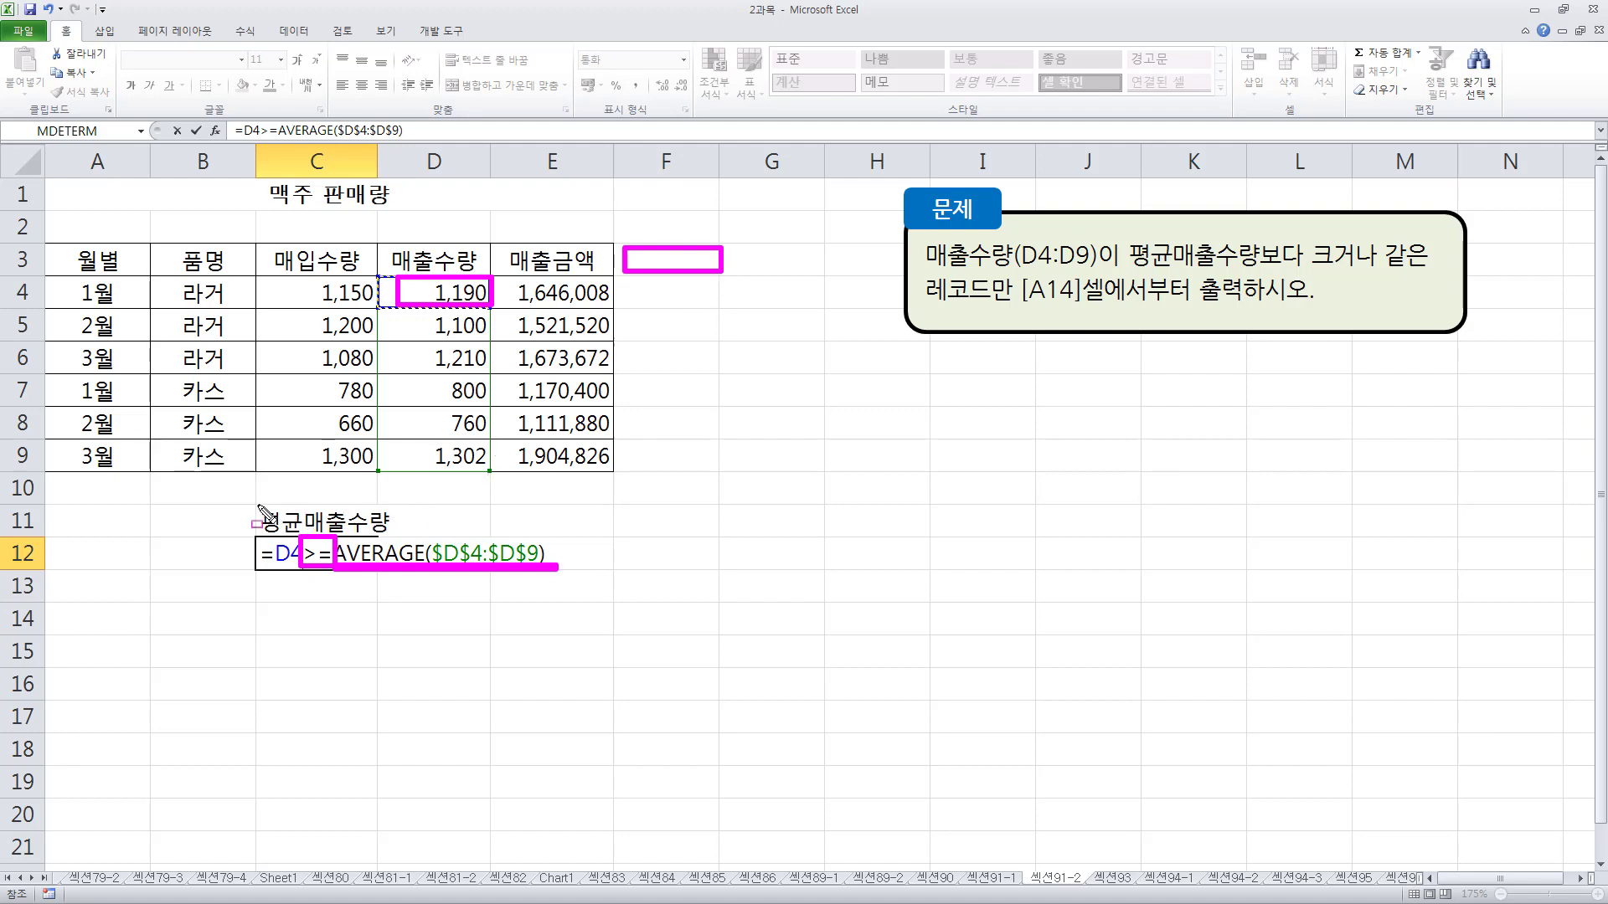
{"action": "mouse_move", "coordinate": [260, 522]}
{"action": "left_mouse_down"}
{"action": "mouse_move", "coordinate": [387, 526]}
{"action": "mouse_move", "coordinate": [406, 505]}
{"action": "left_mouse_up"}
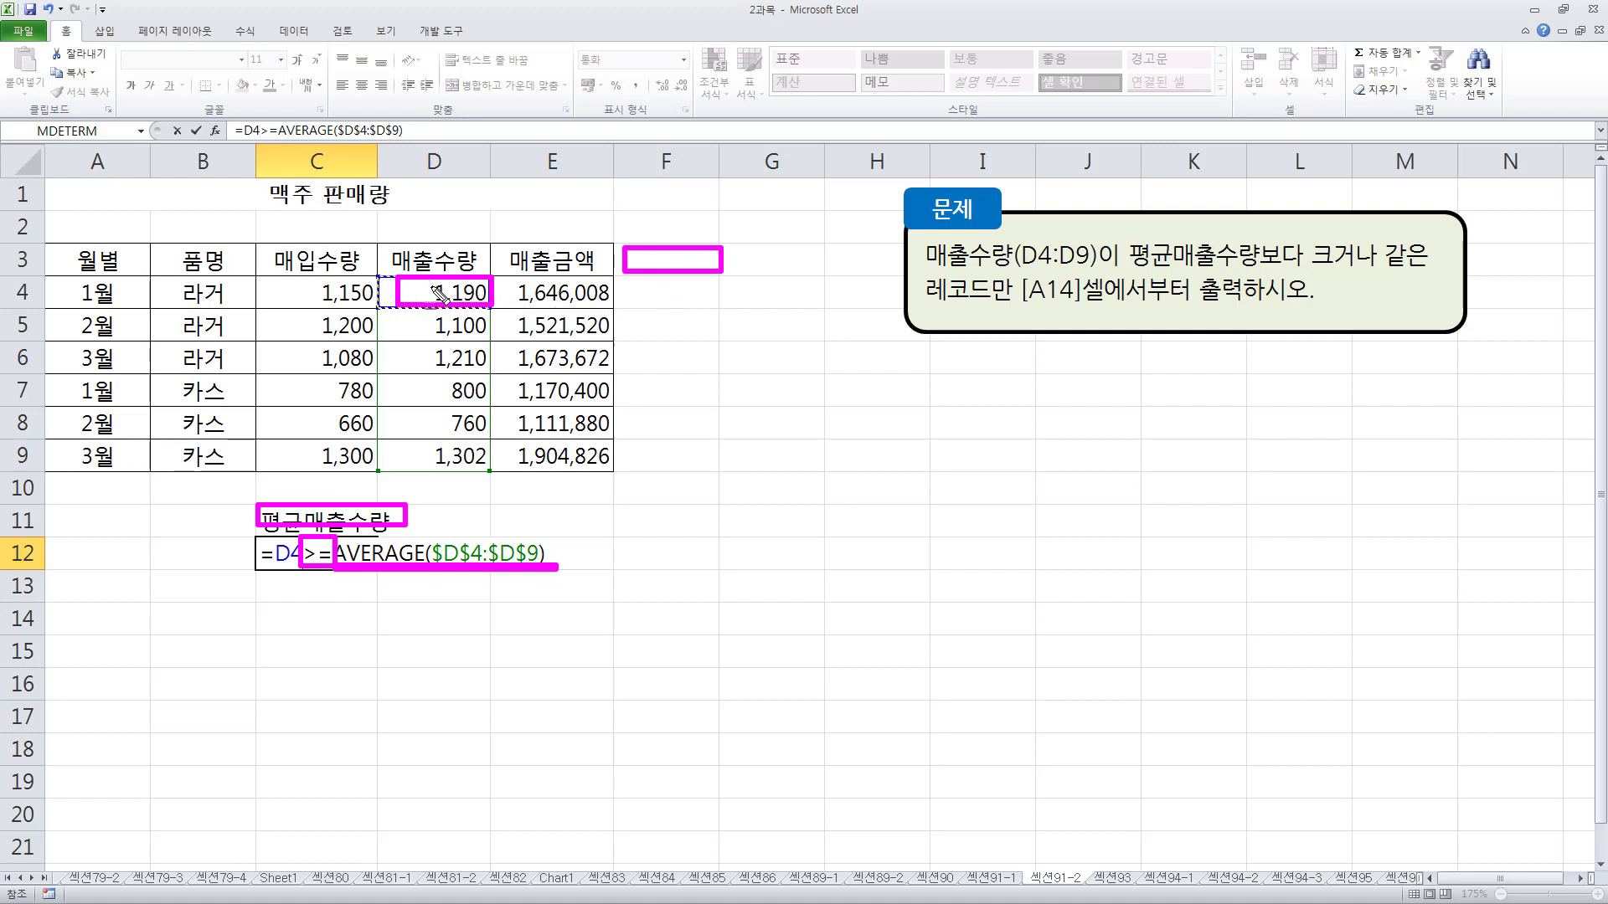
{"action": "left_click_drag", "start_coordinate": [426, 279], "coordinate": [485, 307]}
{"action": "mouse_move", "coordinate": [625, 289]}
{"action": "left_mouse_down"}
{"action": "mouse_move", "coordinate": [663, 400]}
{"action": "mouse_move", "coordinate": [717, 466]}
{"action": "left_mouse_up"}
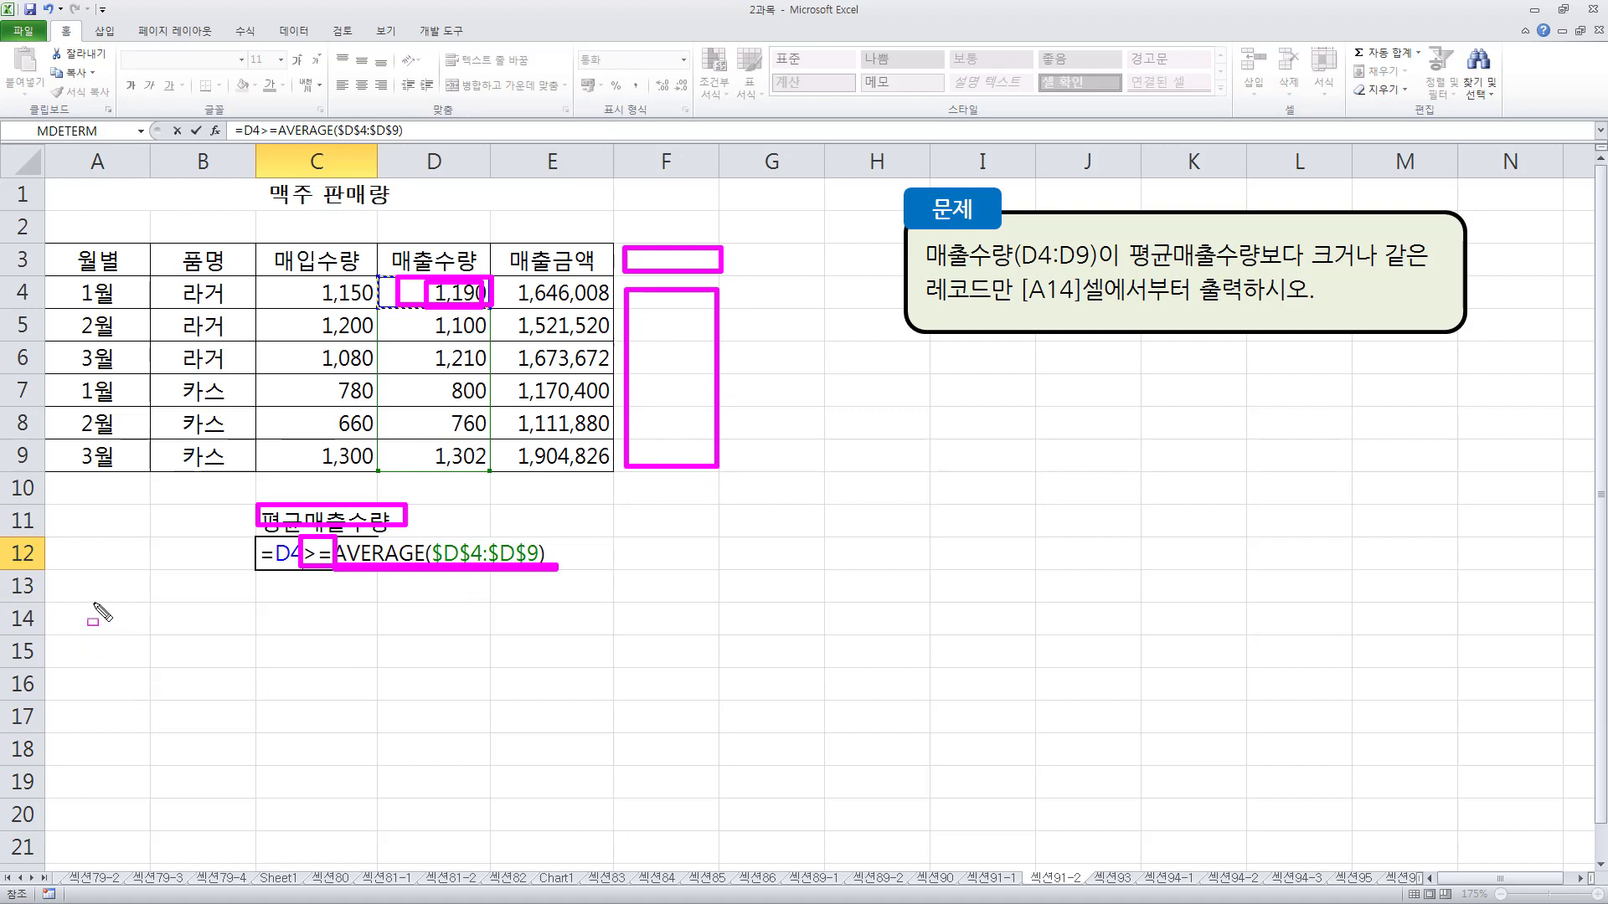
{"action": "mouse_move", "coordinate": [54, 607]}
{"action": "left_mouse_down"}
{"action": "mouse_move", "coordinate": [327, 708]}
{"action": "mouse_move", "coordinate": [718, 756]}
{"action": "mouse_move", "coordinate": [607, 743]}
{"action": "left_mouse_up"}
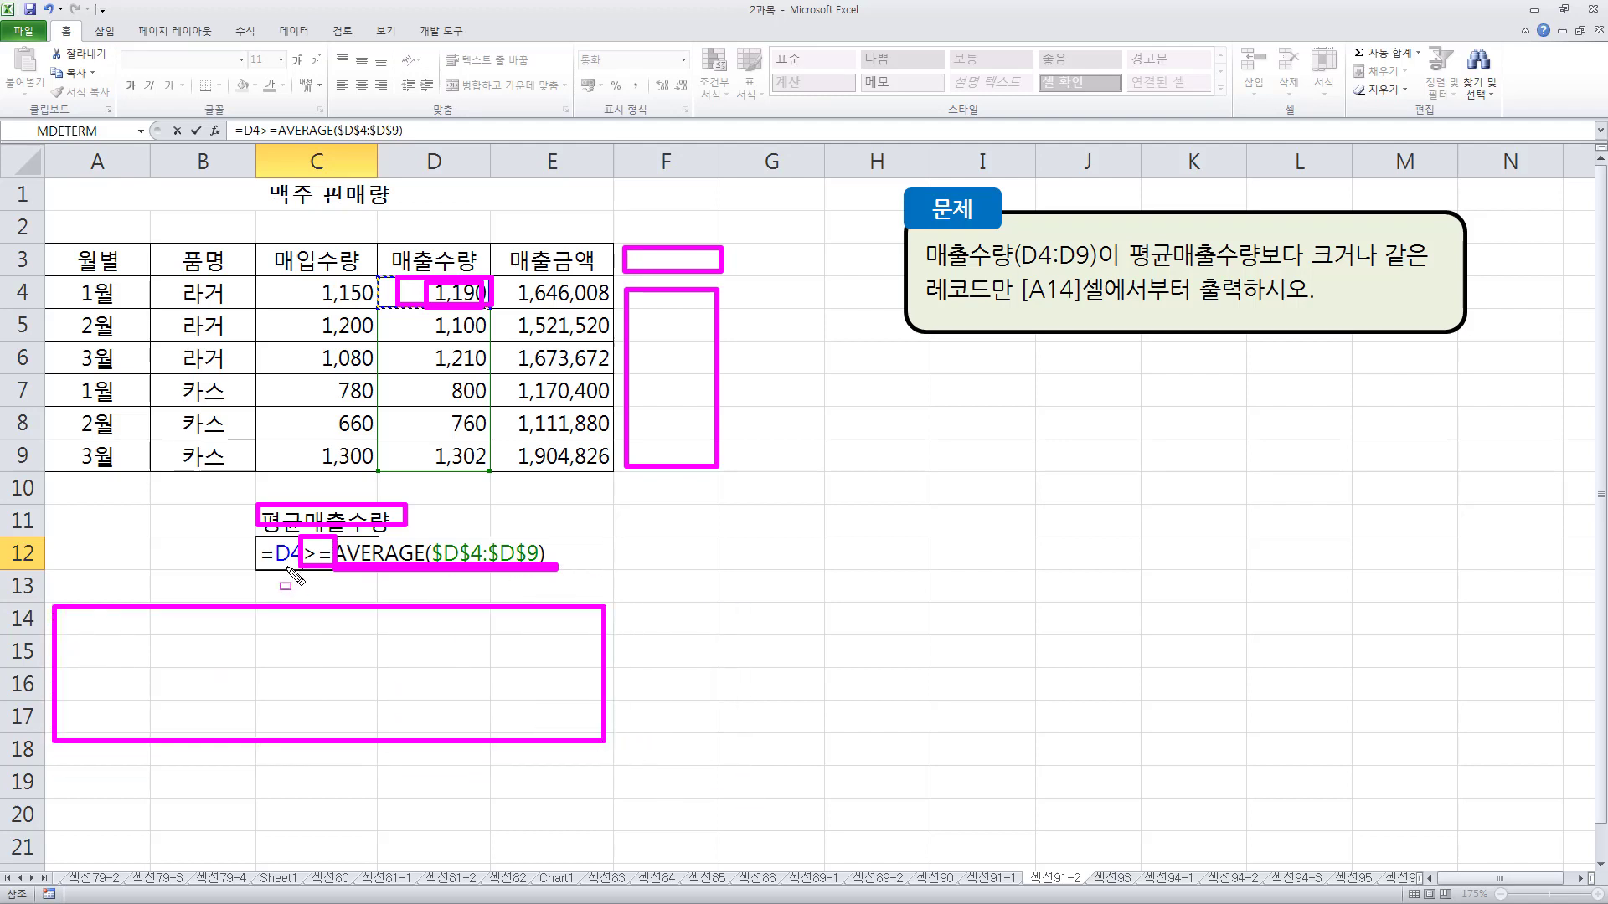
{"action": "key", "text": "e"}
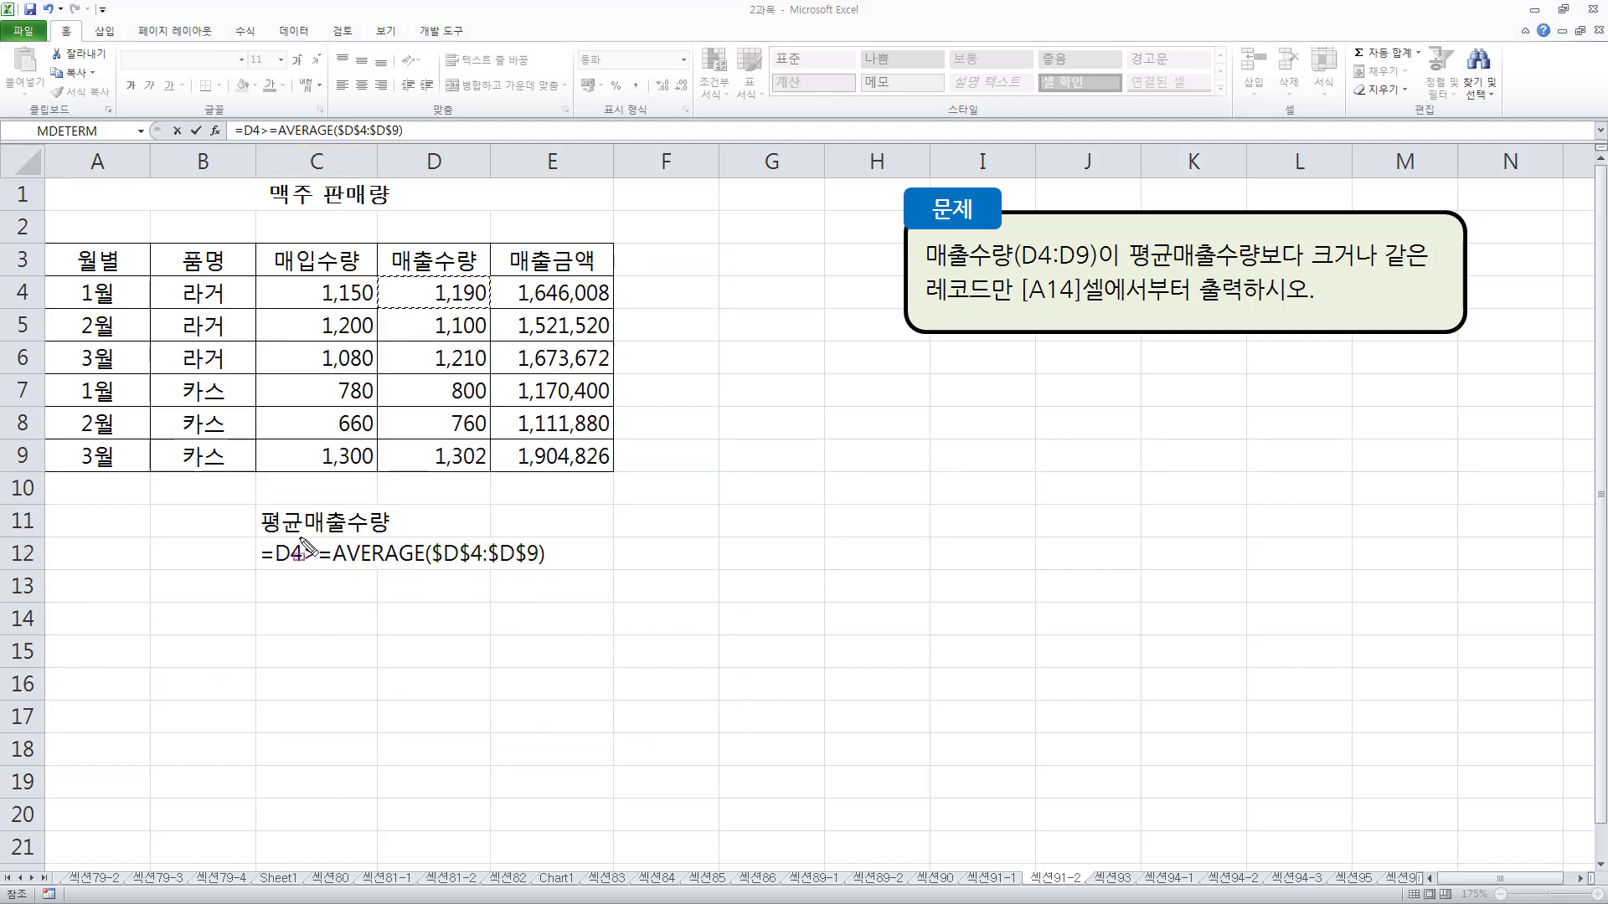
{"action": "mouse_move", "coordinate": [271, 538]}
{"action": "left_mouse_down"}
{"action": "mouse_move", "coordinate": [304, 568]}
{"action": "mouse_move", "coordinate": [542, 566]}
{"action": "left_mouse_up"}
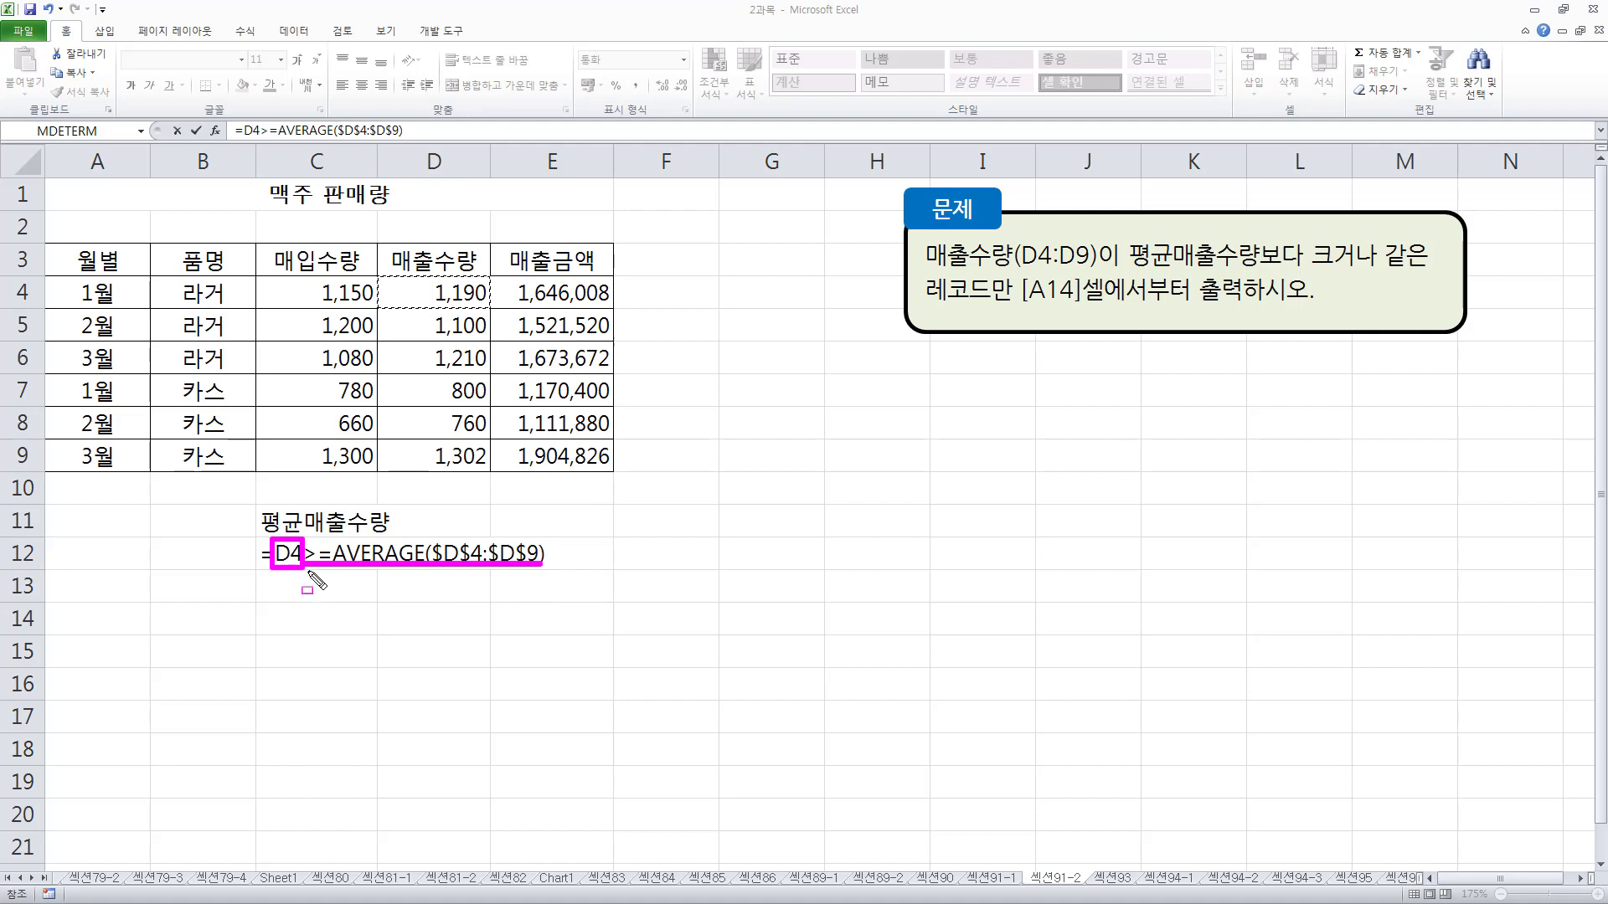
{"action": "mouse_move", "coordinate": [418, 278]}
{"action": "left_mouse_down"}
{"action": "mouse_move", "coordinate": [476, 300]}
{"action": "mouse_move", "coordinate": [464, 464]}
{"action": "left_mouse_up"}
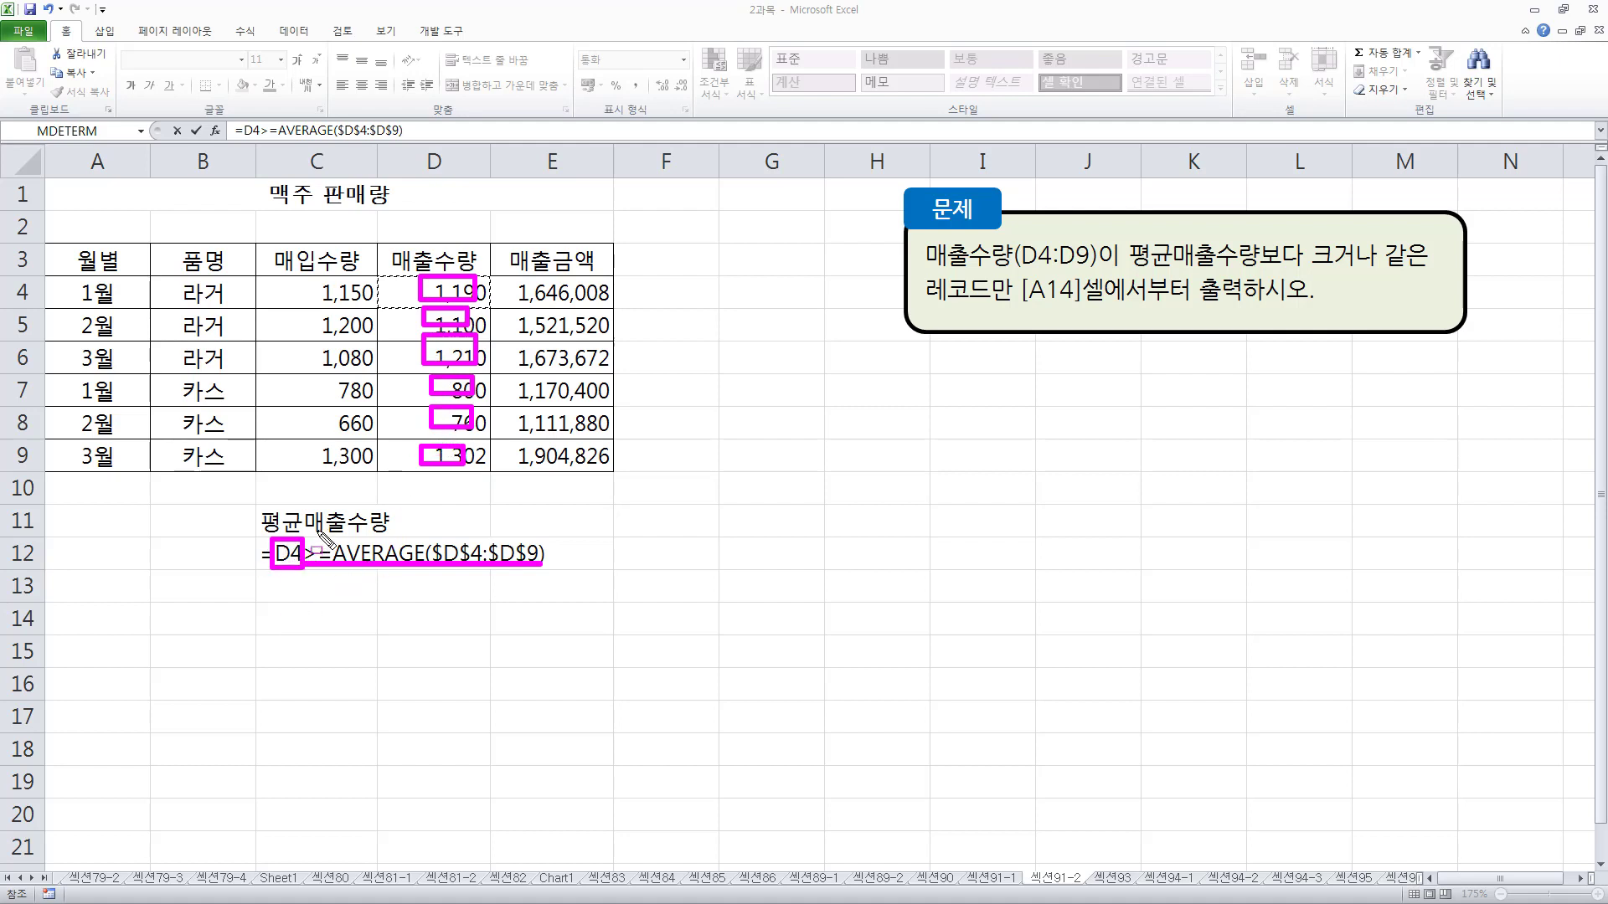
{"action": "mouse_move", "coordinate": [329, 531]}
{"action": "left_mouse_down"}
{"action": "mouse_move", "coordinate": [578, 586]}
{"action": "mouse_move", "coordinate": [563, 575]}
{"action": "left_mouse_up"}
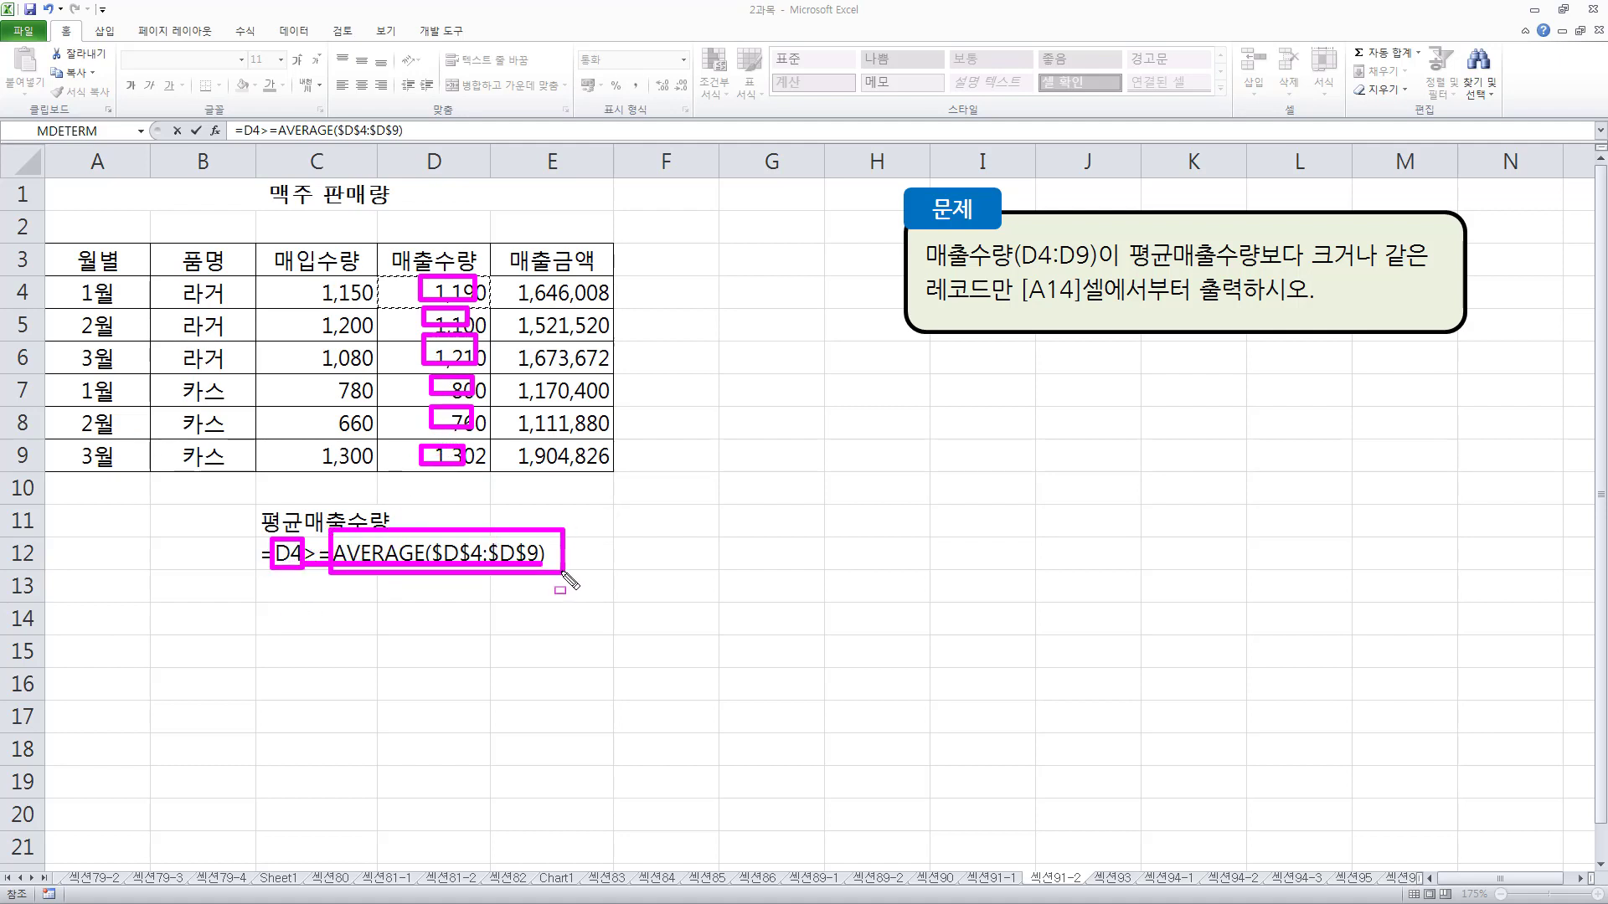
Commit the comparison formula in C12 and reselect the cell to check its result.
{"action": "key", "text": "Escape"}
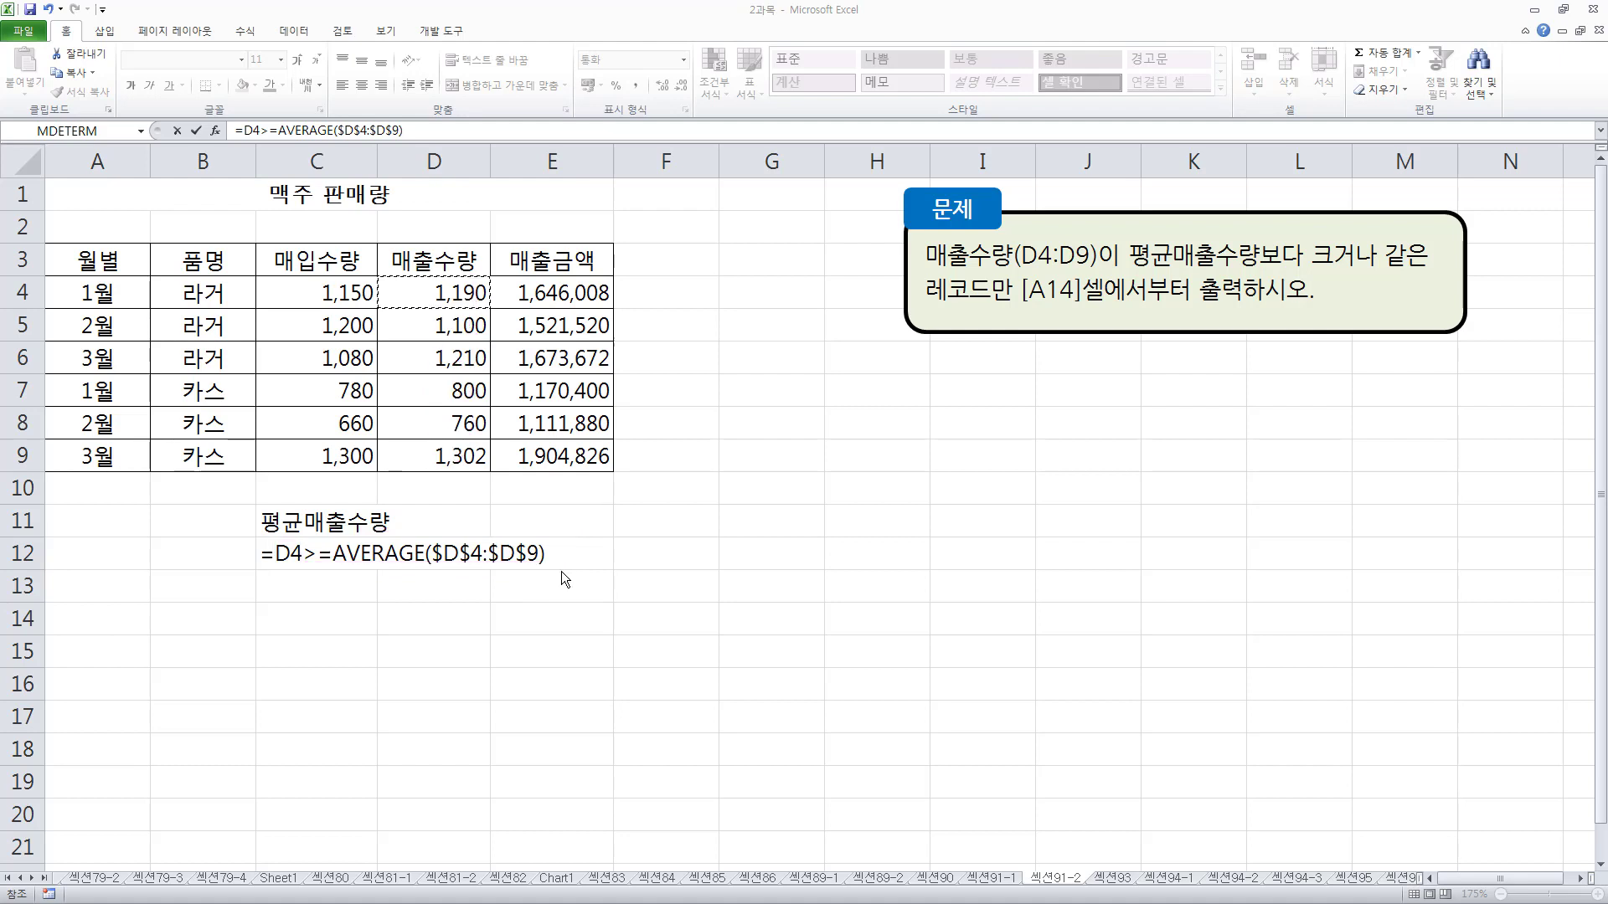
{"action": "key", "text": "Return"}
{"action": "left_click", "coordinate": [321, 554]}
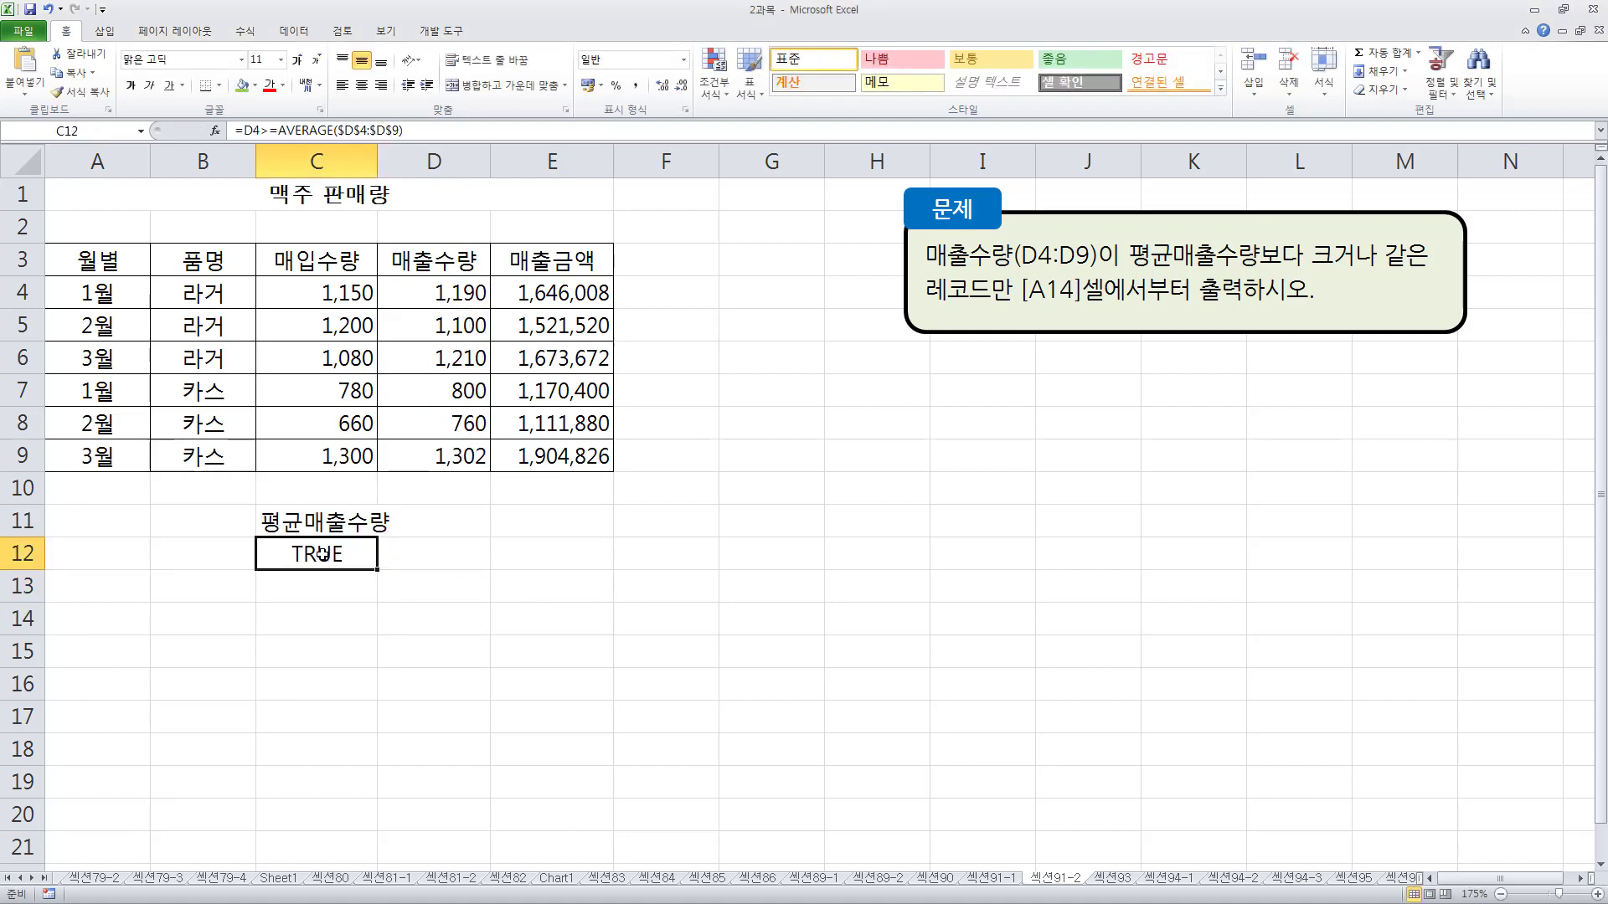
{"action": "key", "text": "ctrl+2"}
{"action": "left_click_drag", "start_coordinate": [278, 540], "coordinate": [359, 570]}
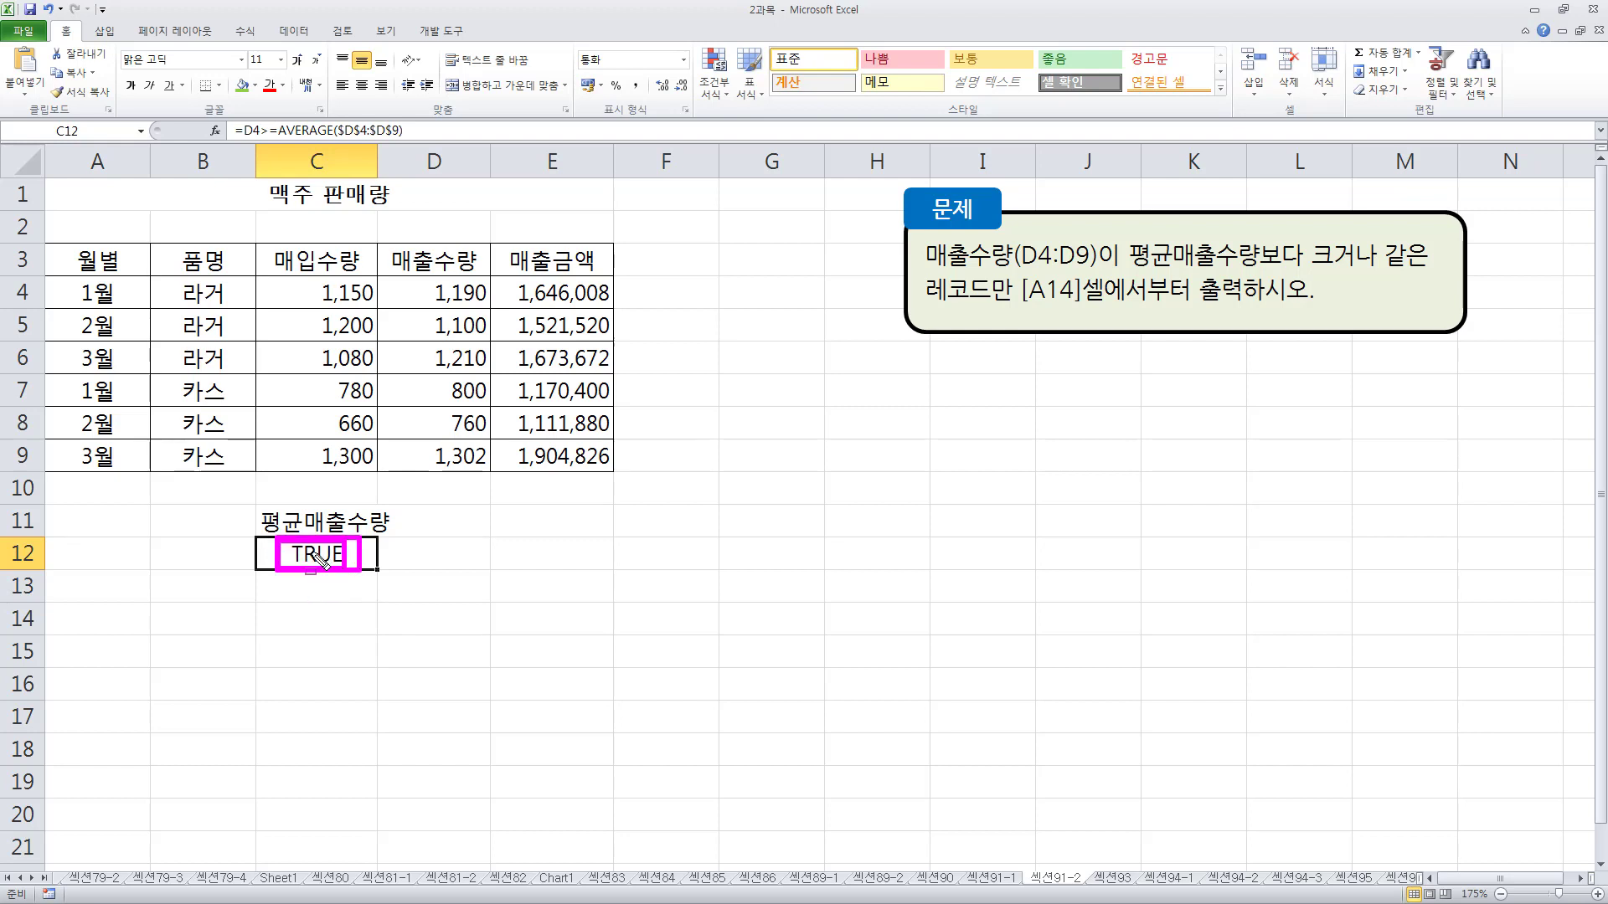
{"action": "key", "text": "Escape"}
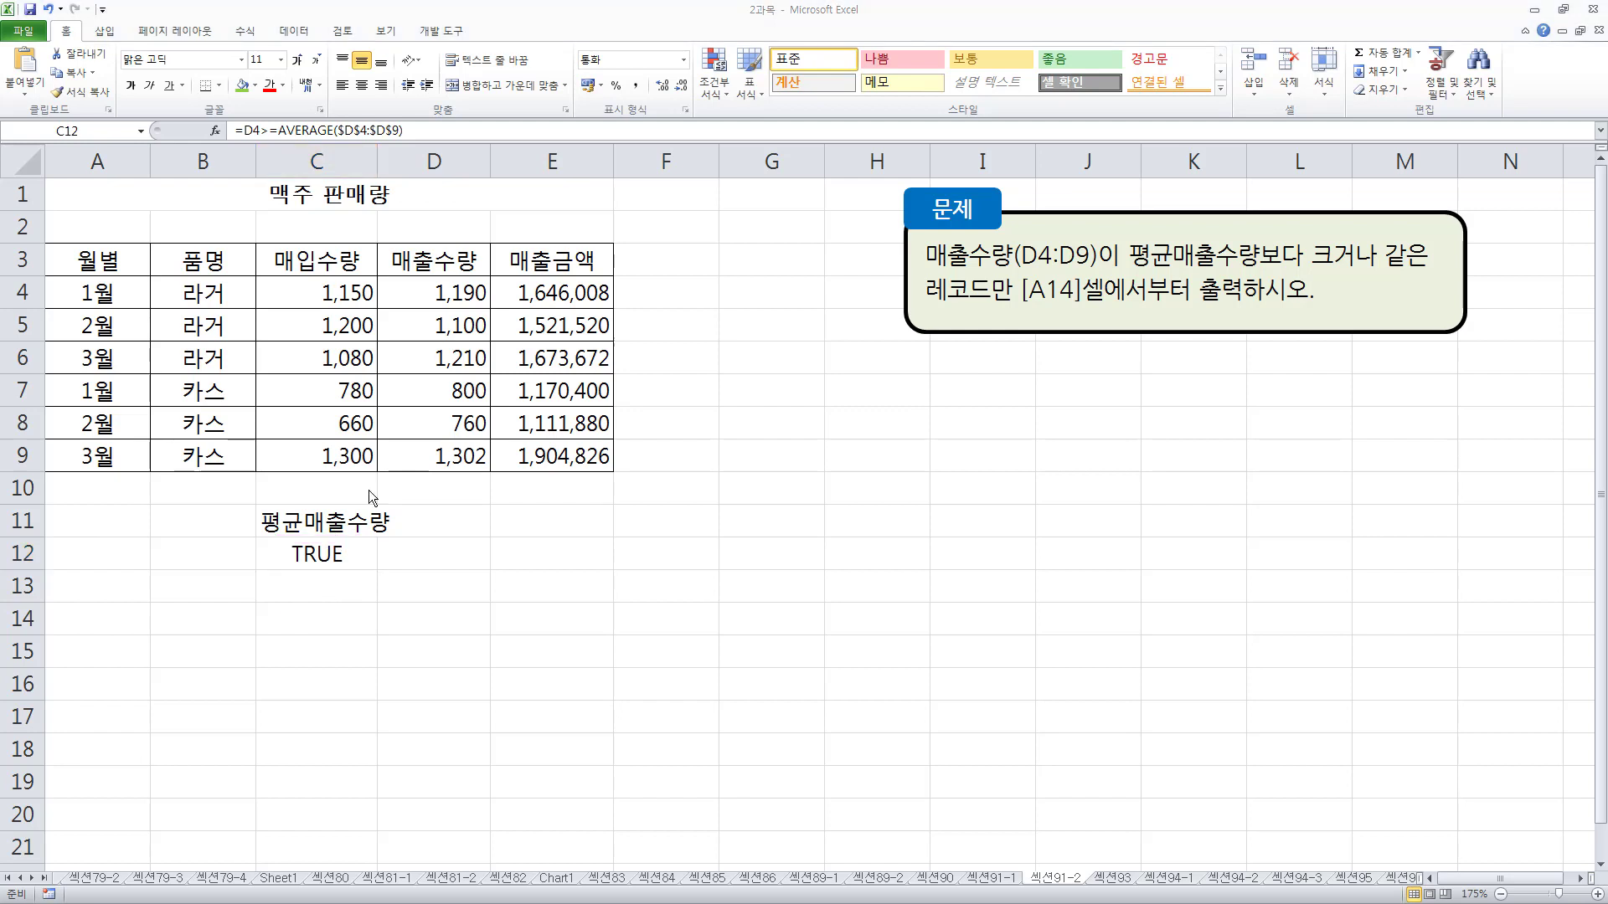
Open the Advanced Filter for the sales table A3:E9, including its heading row.
{"action": "left_click_drag", "start_coordinate": [113, 266], "coordinate": [557, 458]}
{"action": "left_click", "coordinate": [292, 31]}
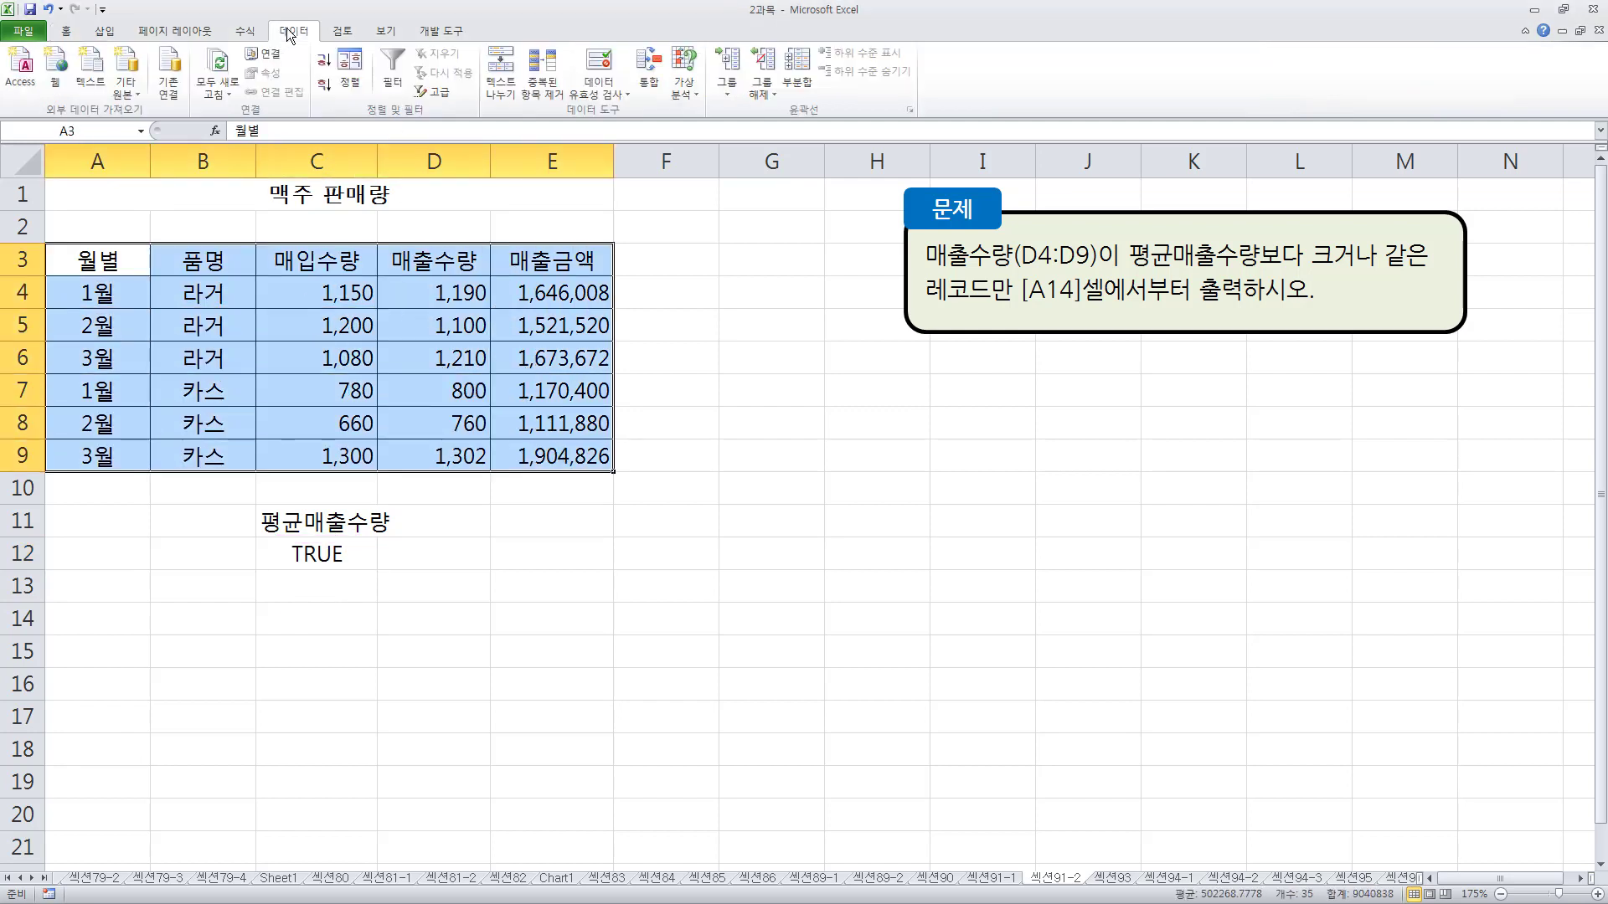
{"action": "key", "text": "ctrl+2"}
{"action": "left_click_drag", "start_coordinate": [266, 13], "coordinate": [311, 41]}
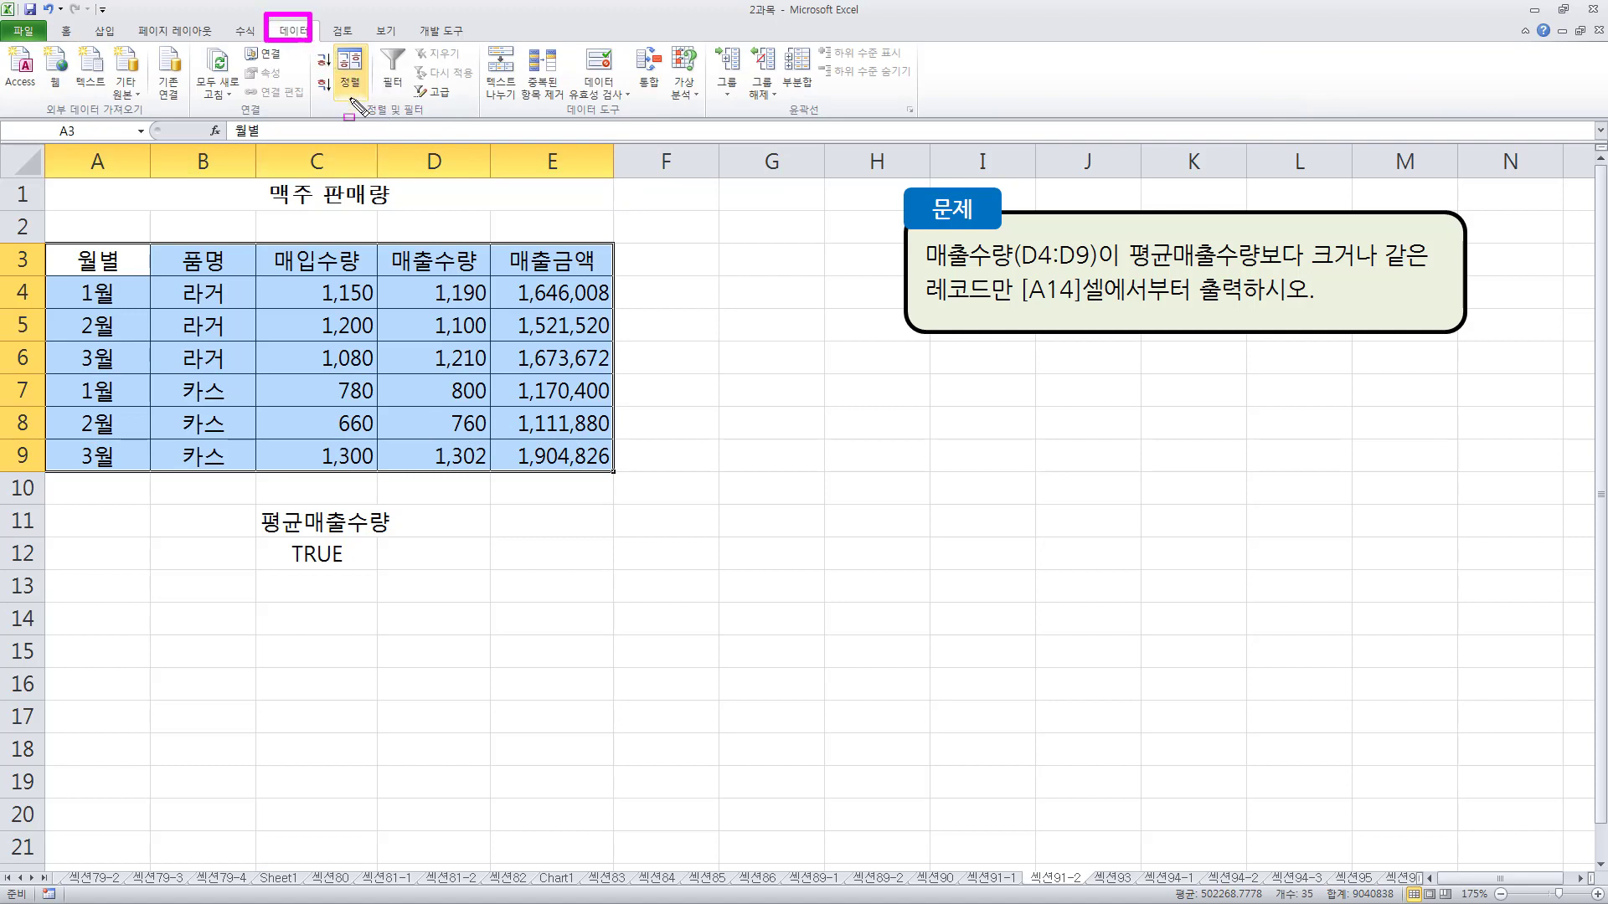
{"action": "mouse_move", "coordinate": [352, 101]}
{"action": "left_mouse_down"}
{"action": "mouse_move", "coordinate": [430, 129]}
{"action": "mouse_move", "coordinate": [463, 104]}
{"action": "left_mouse_up"}
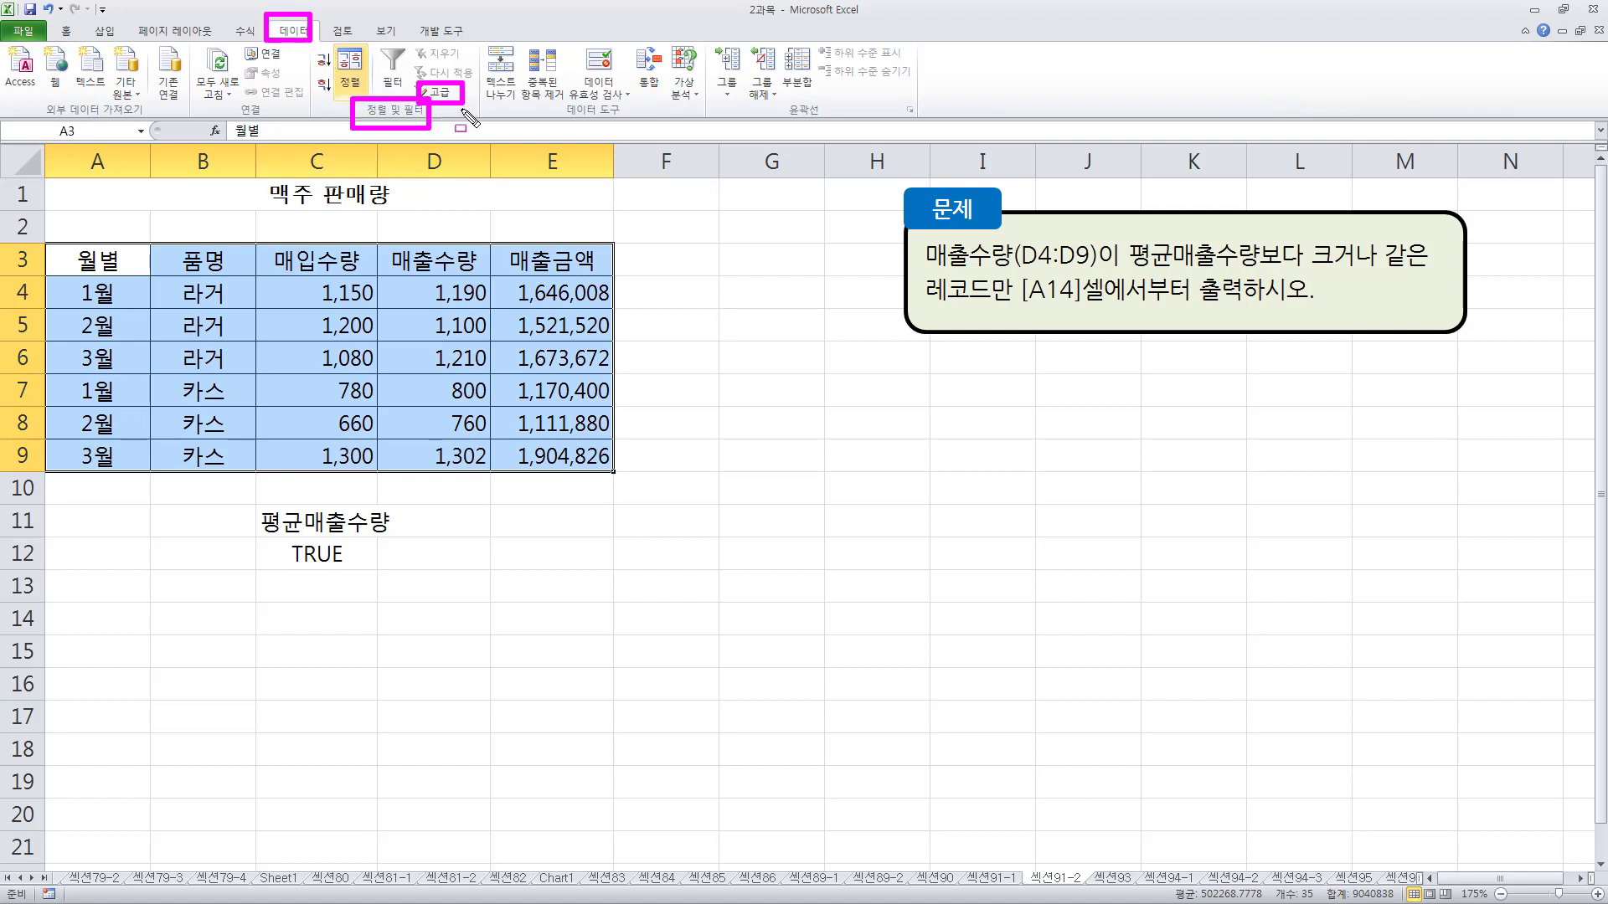
{"action": "key", "text": "Escape"}
{"action": "left_click", "coordinate": [436, 91]}
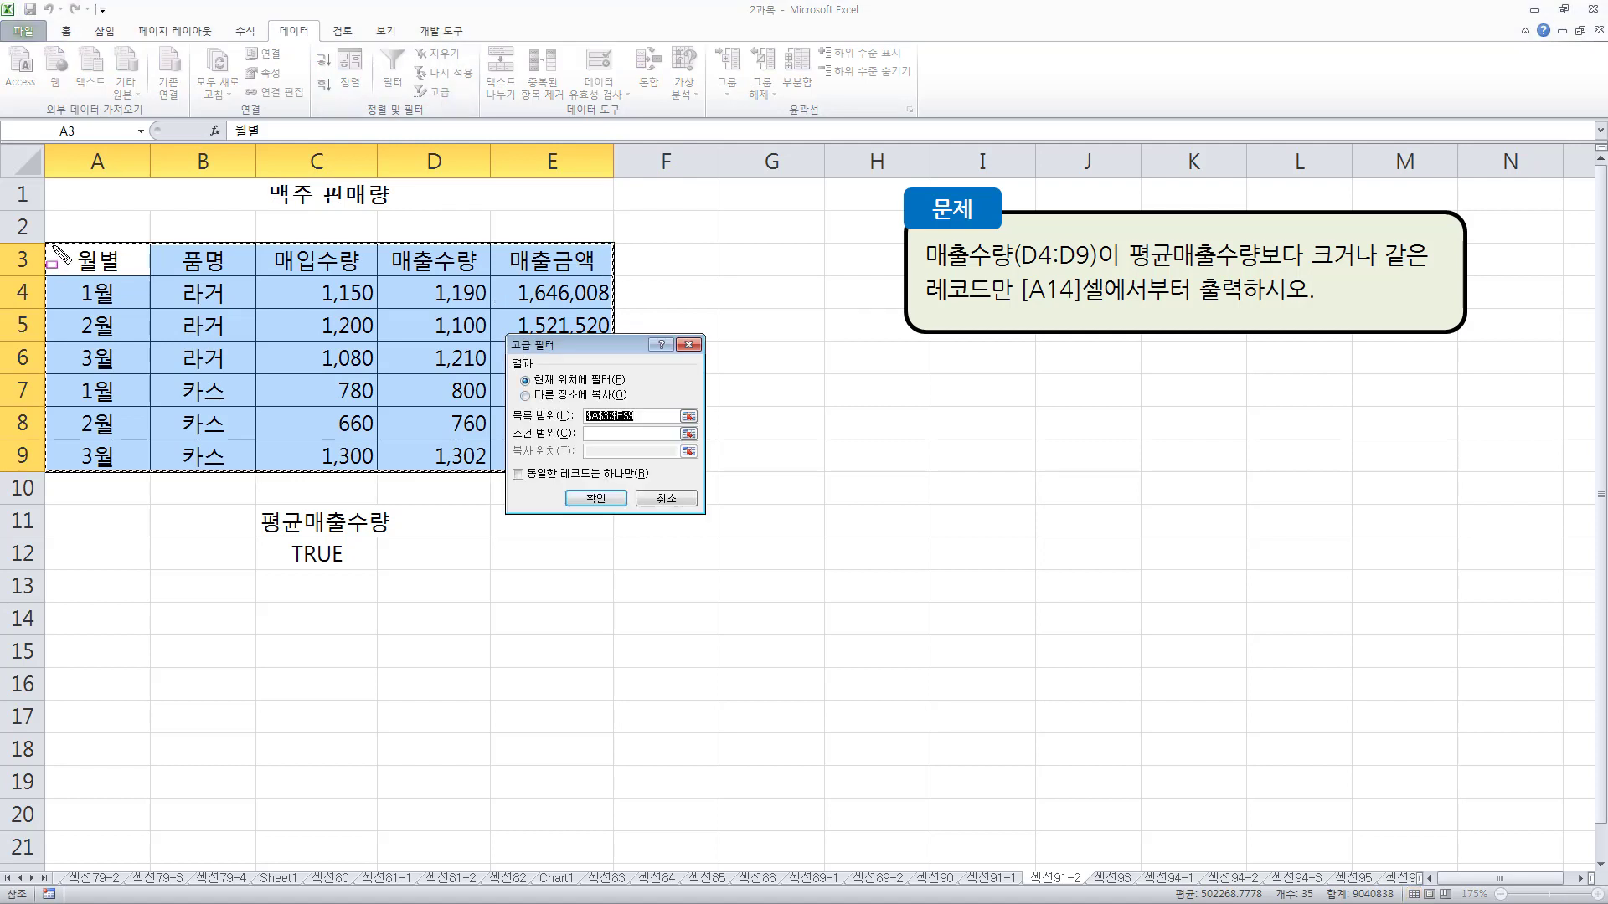
{"action": "mouse_move", "coordinate": [53, 246]}
{"action": "left_mouse_down"}
{"action": "mouse_move", "coordinate": [362, 407]}
{"action": "mouse_move", "coordinate": [562, 483]}
{"action": "mouse_move", "coordinate": [444, 419]}
{"action": "mouse_move", "coordinate": [662, 411]}
{"action": "left_mouse_up"}
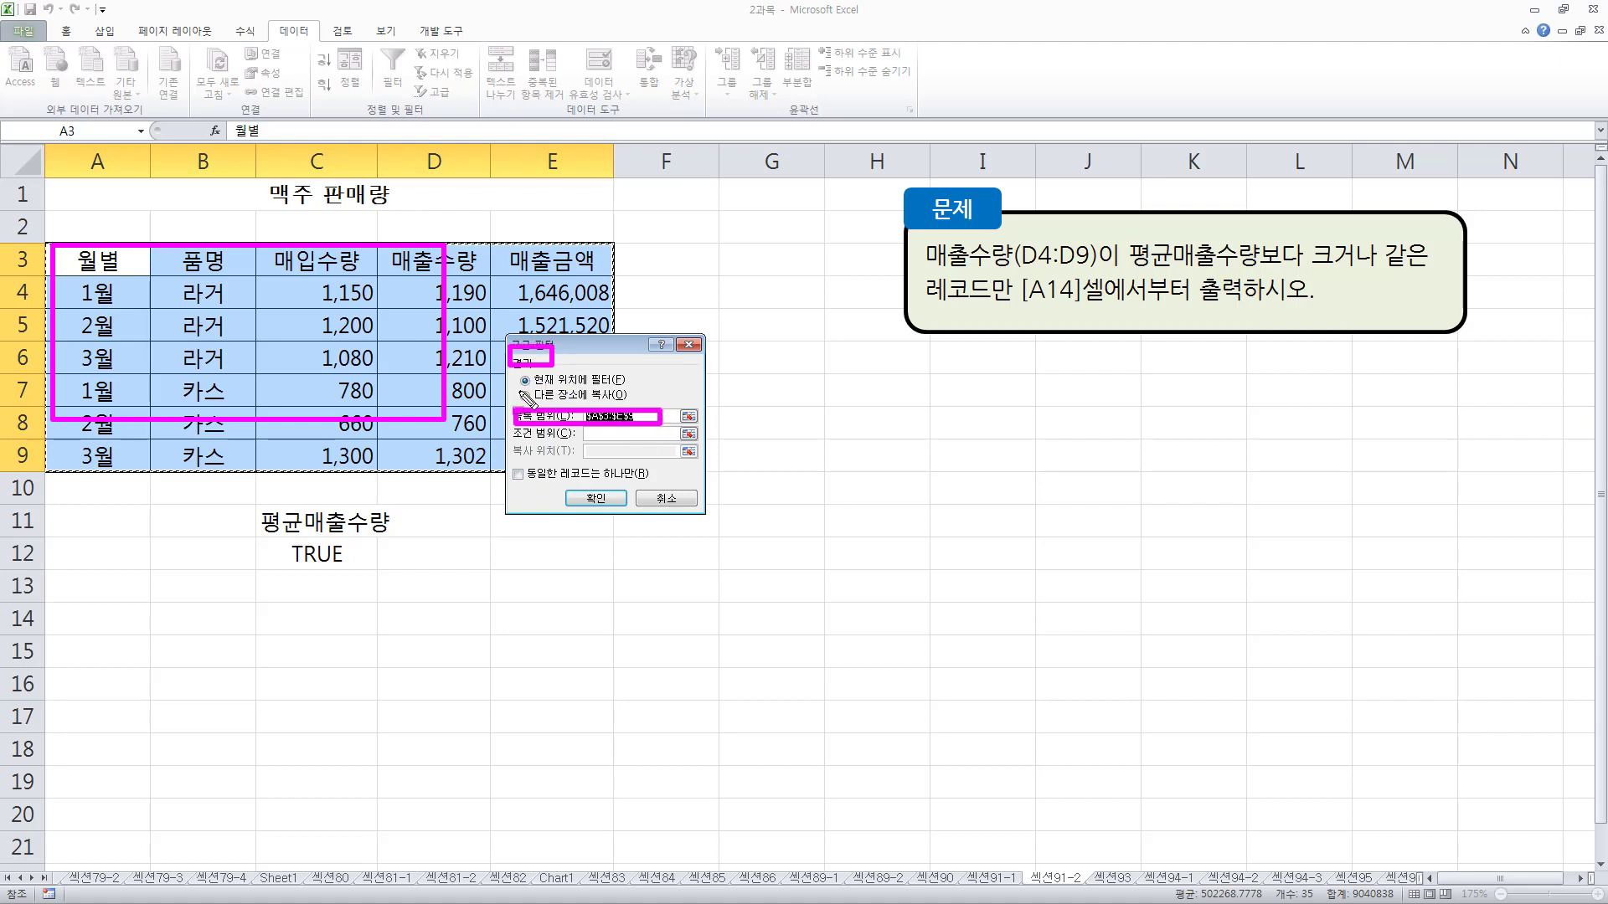
{"action": "left_click_drag", "start_coordinate": [512, 386], "coordinate": [641, 404]}
{"action": "key", "text": "Escape"}
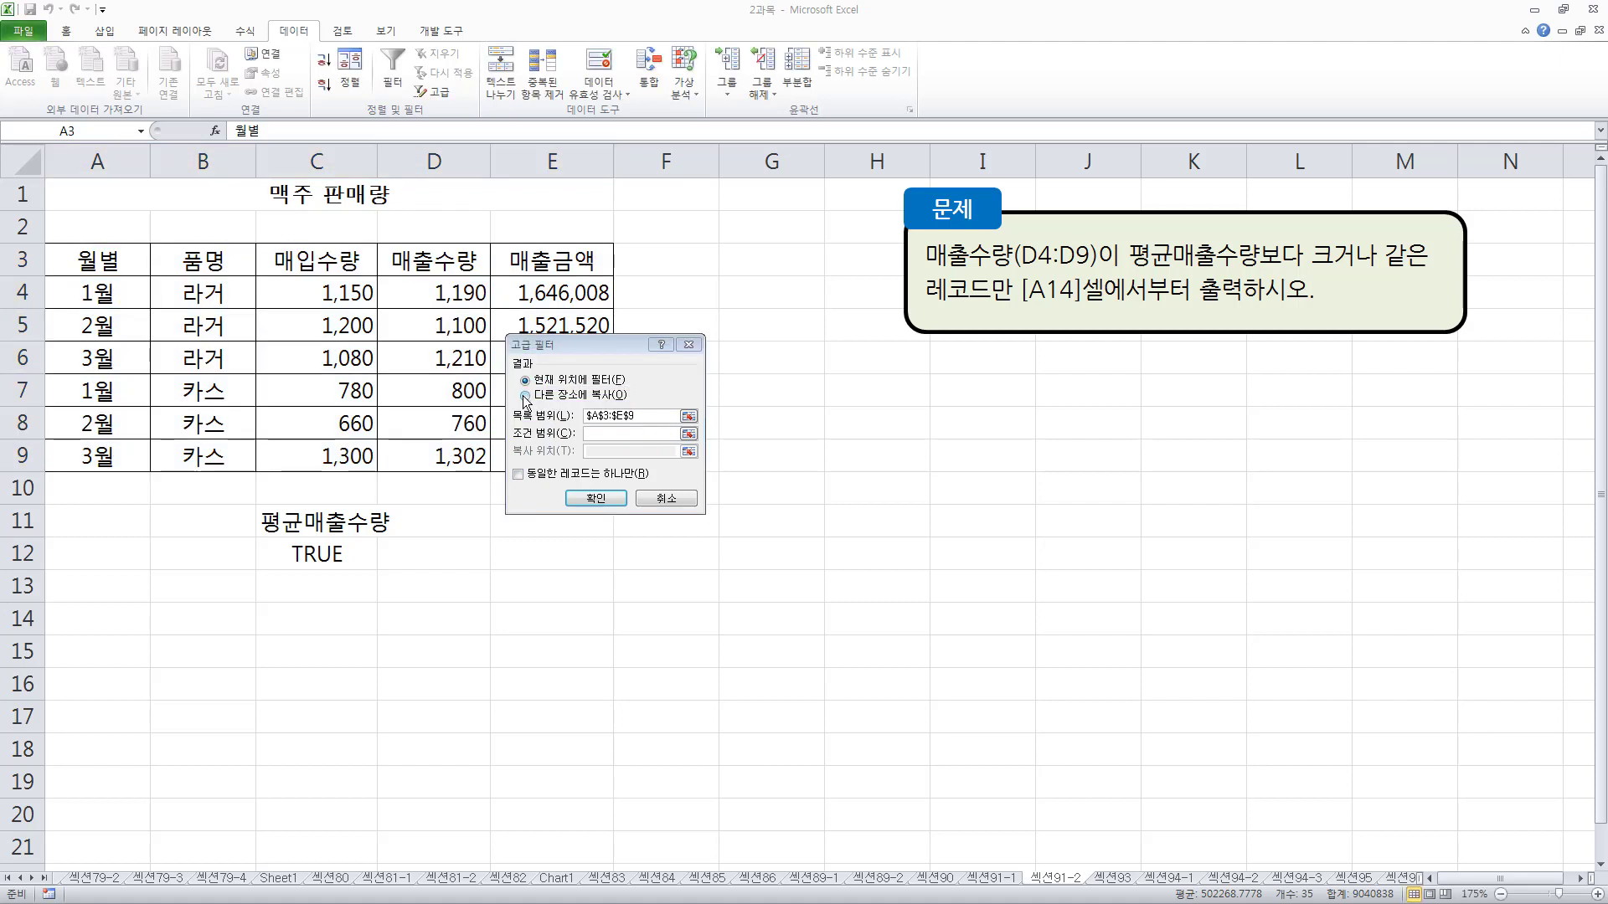
Run the Advanced Filter to another location, using C11:C12 as the criteria range and A14 as the copy destination.
{"action": "left_click", "coordinate": [526, 396]}
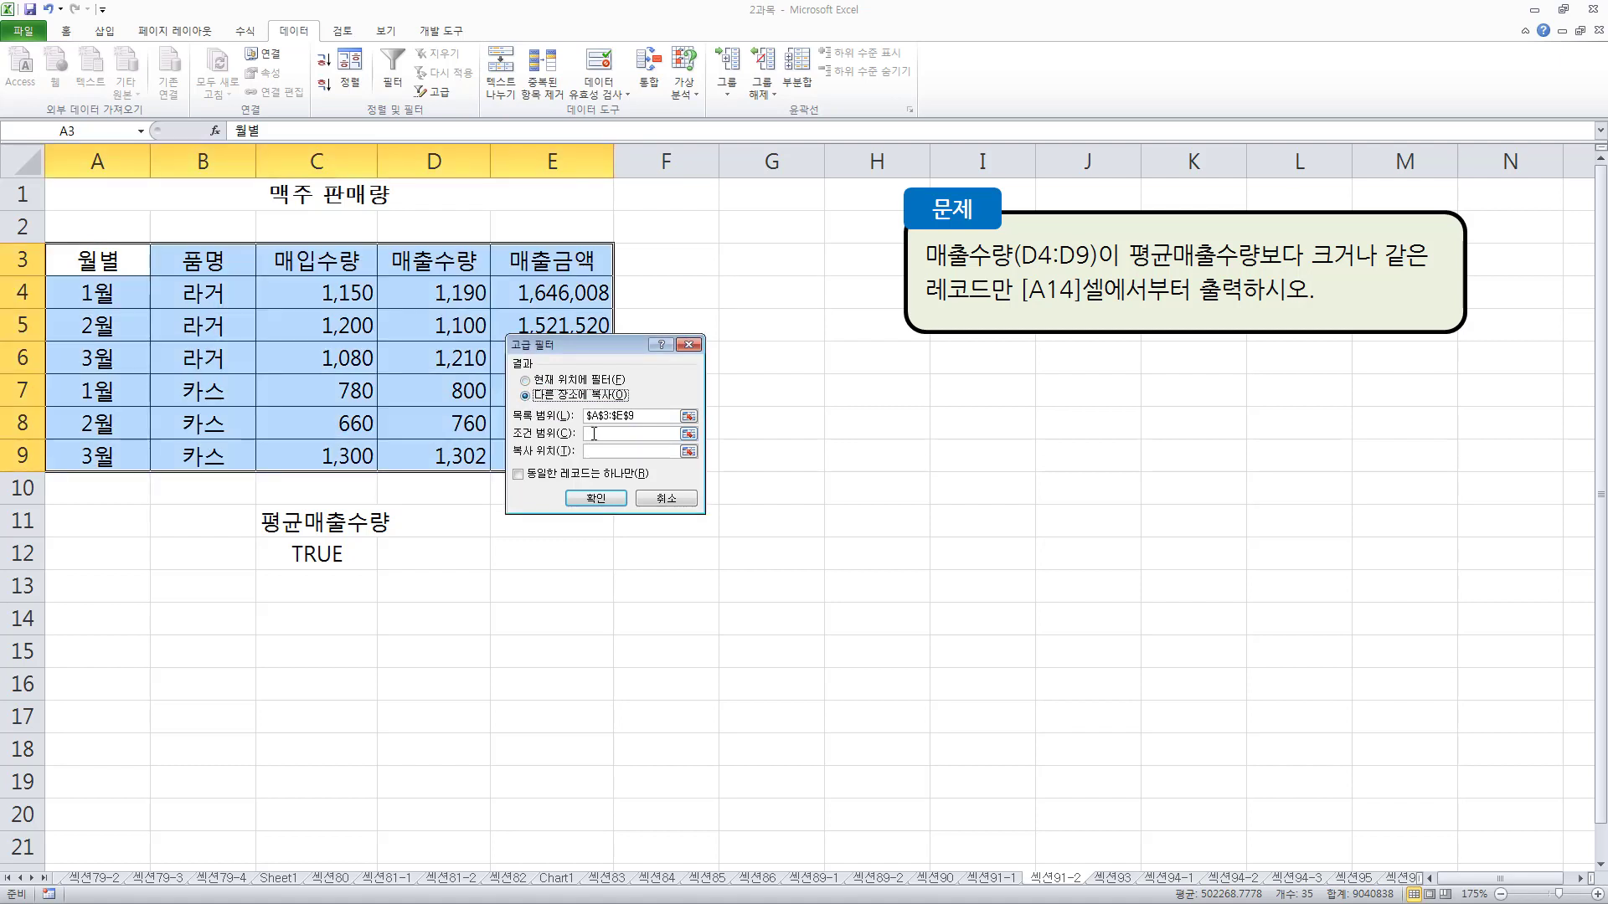
{"action": "left_click_drag", "start_coordinate": [508, 424], "coordinate": [578, 443]}
{"action": "key", "text": "Escape"}
{"action": "left_click", "coordinate": [602, 433]}
{"action": "left_click_drag", "start_coordinate": [306, 521], "coordinate": [324, 553]}
{"action": "left_click", "coordinate": [595, 452]}
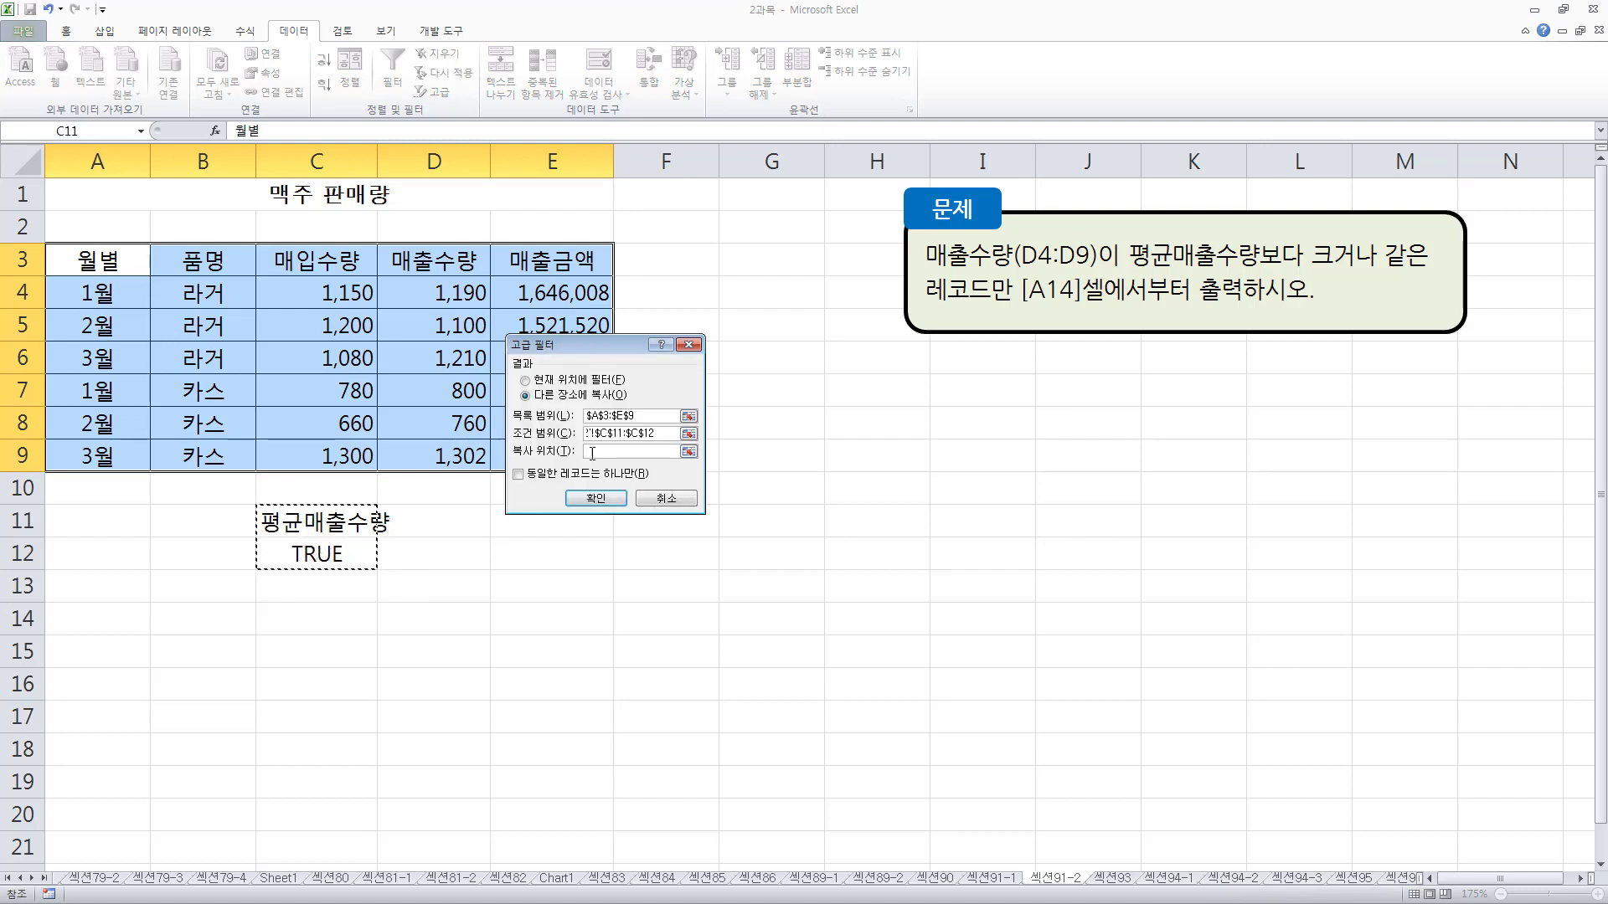
{"action": "left_click", "coordinate": [81, 634]}
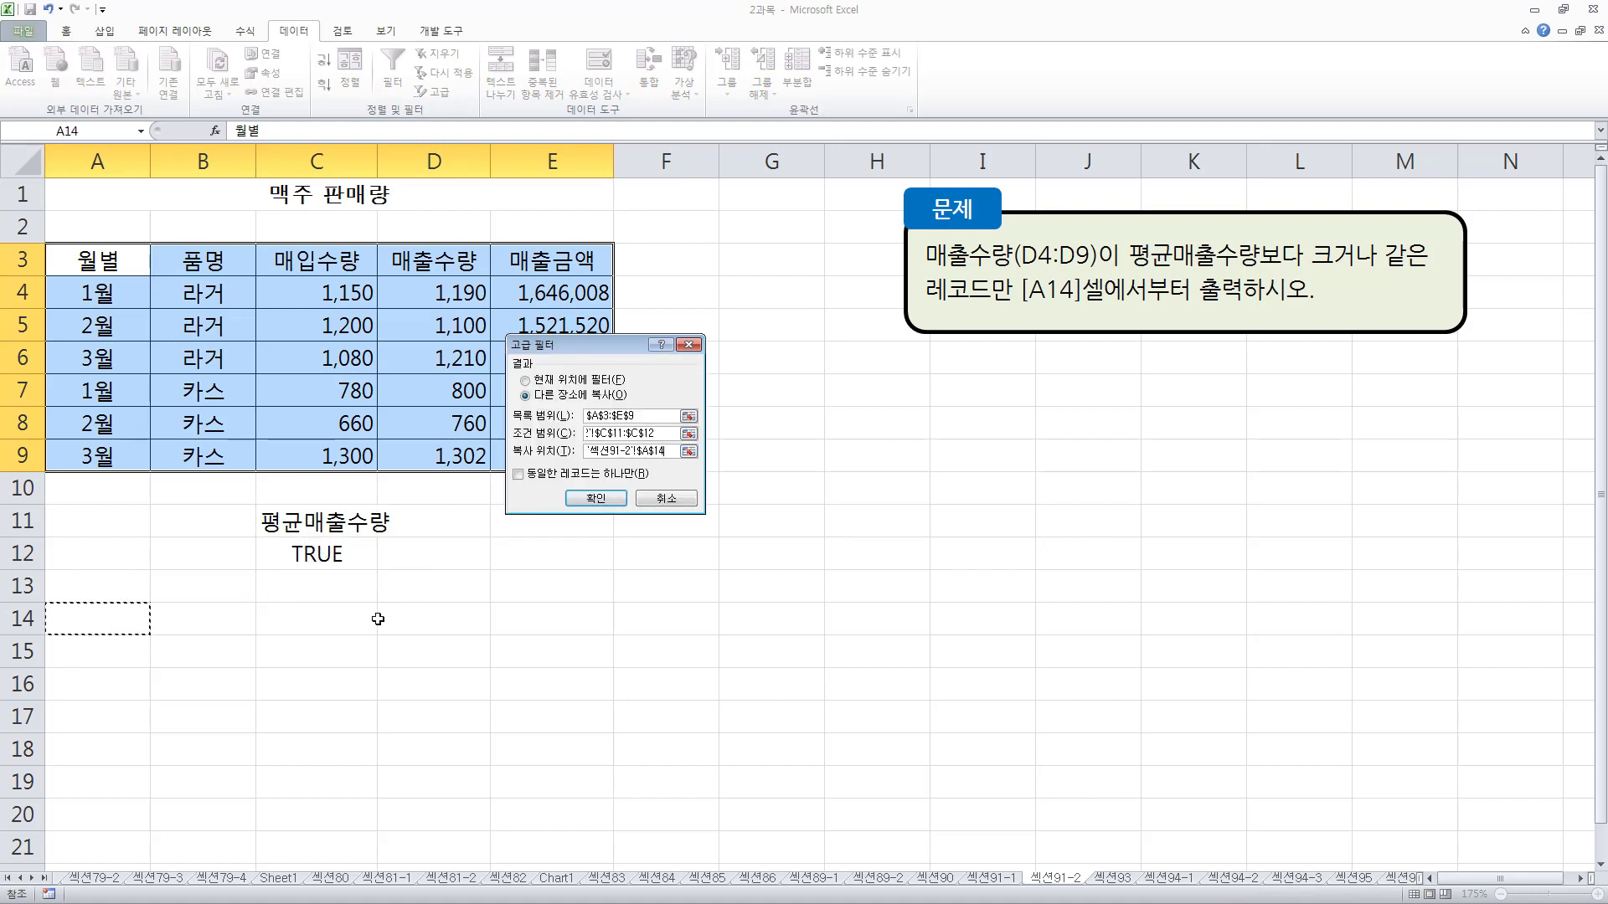
{"action": "left_click", "coordinate": [596, 499]}
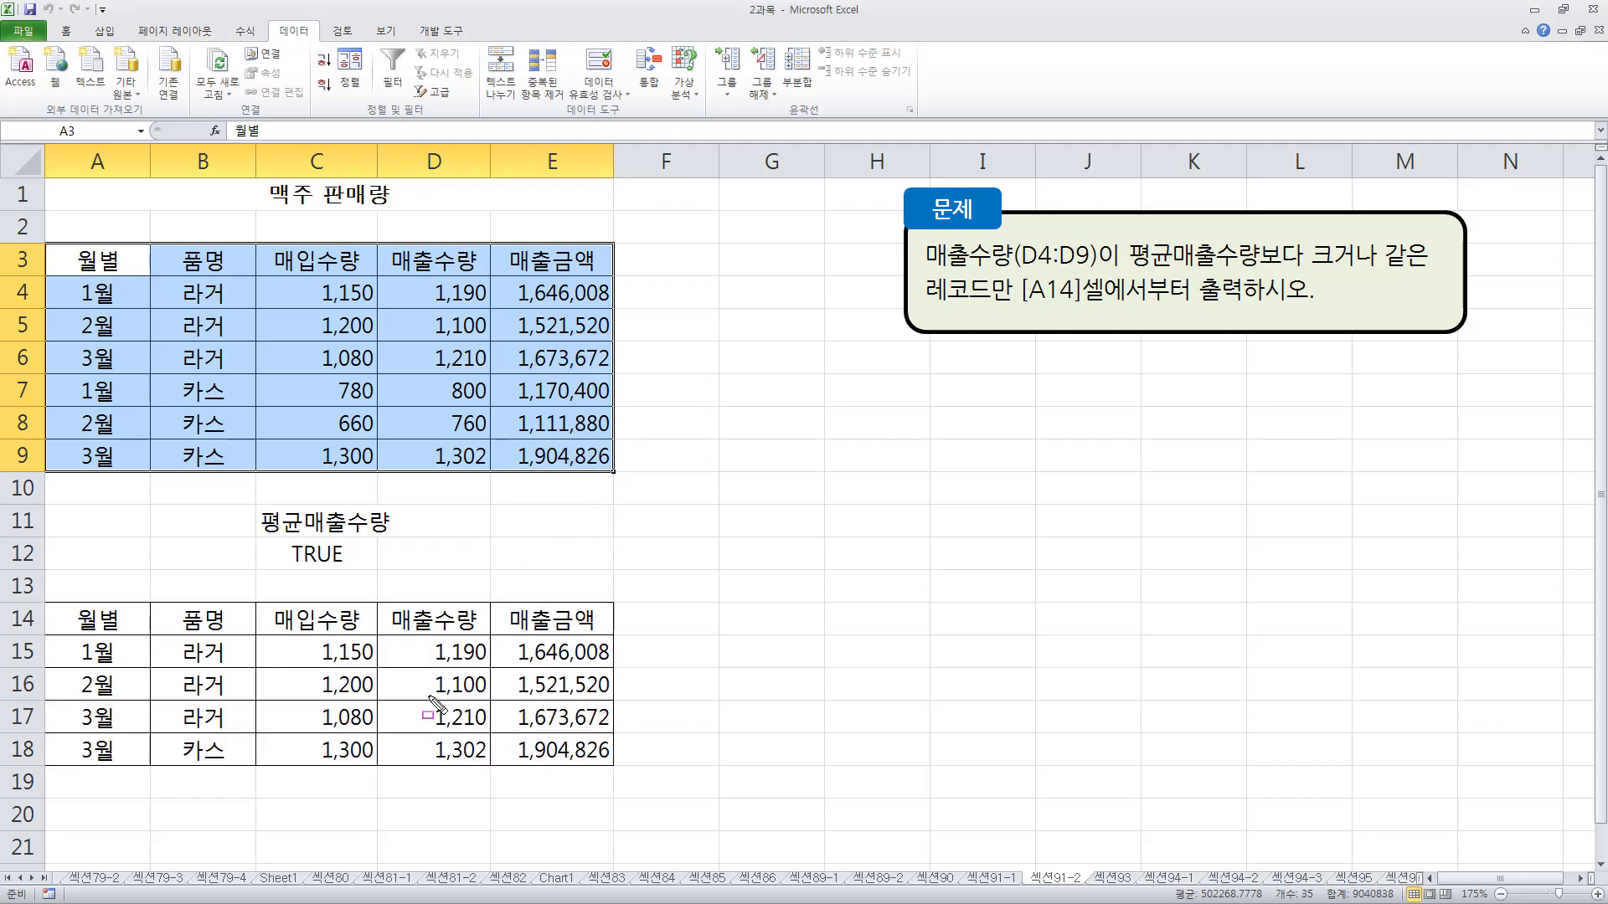
Check the 매출수량 values in the extracted records against the criterion formula in C12.
{"action": "mouse_move", "coordinate": [390, 635]}
{"action": "left_mouse_down"}
{"action": "mouse_move", "coordinate": [447, 666]}
{"action": "mouse_move", "coordinate": [493, 763]}
{"action": "left_mouse_up"}
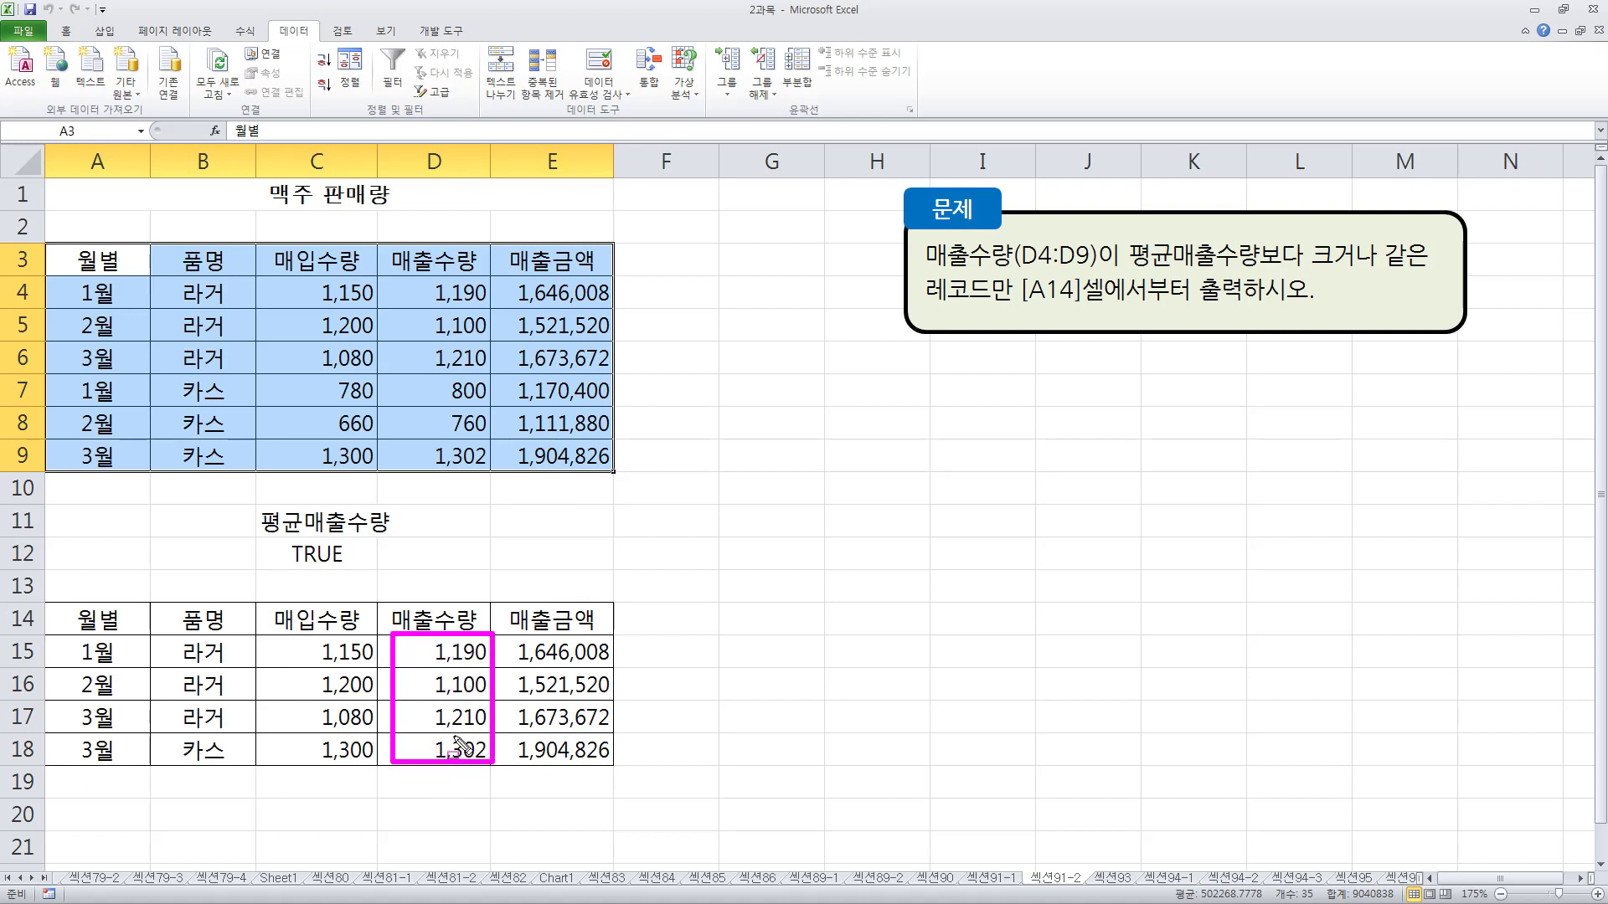
{"action": "key", "text": "Escape"}
{"action": "left_click", "coordinate": [368, 563]}
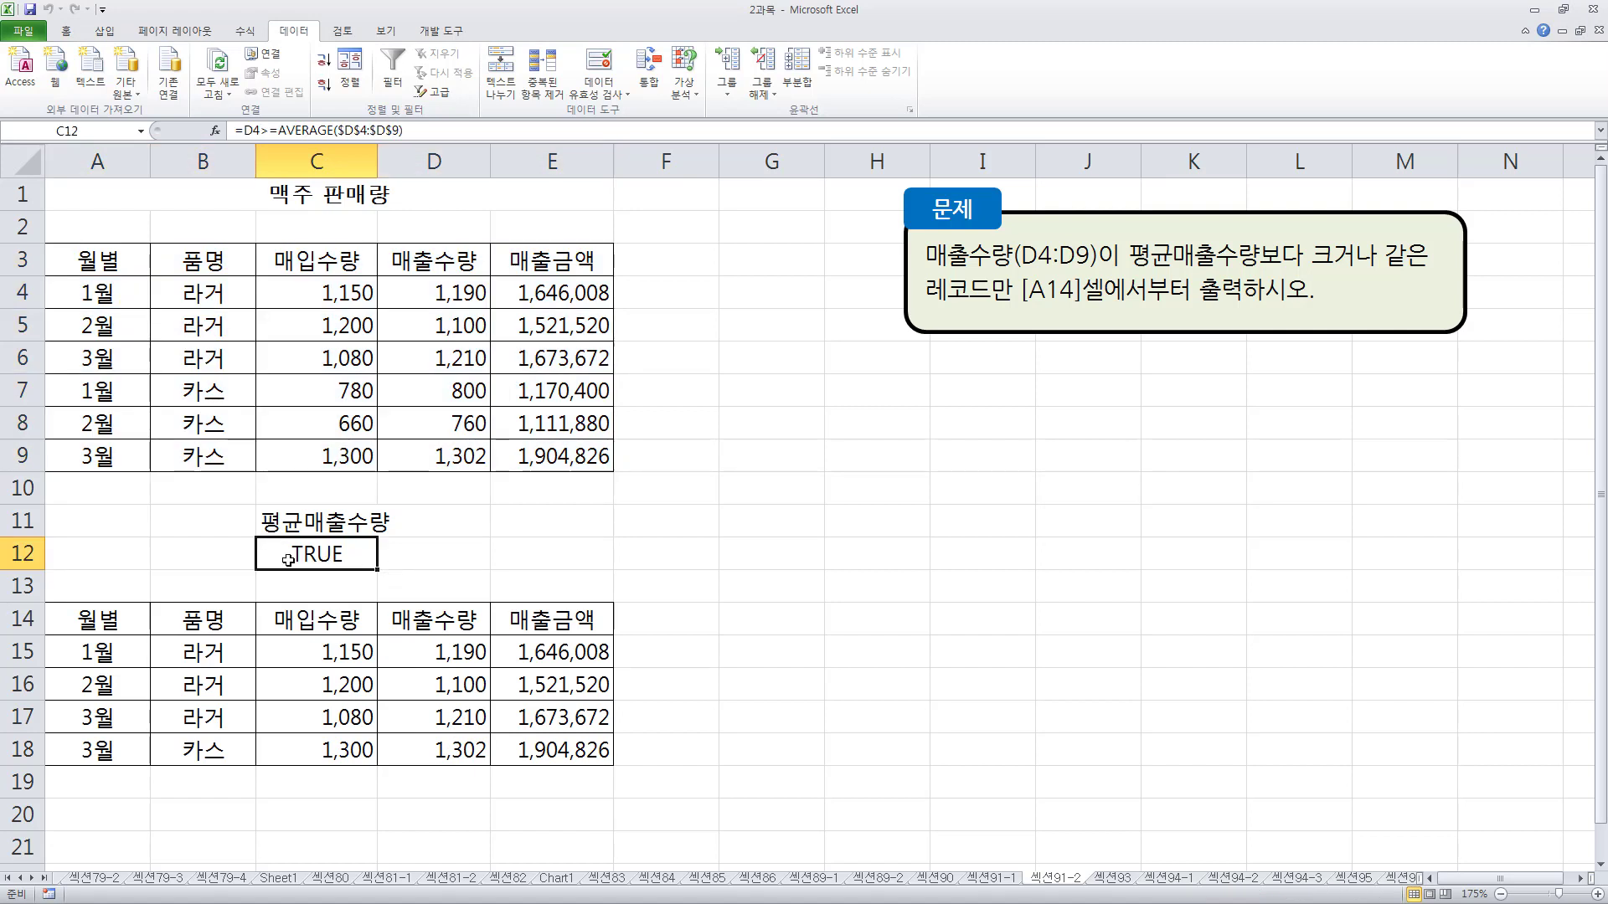
{"action": "double_click", "coordinate": [331, 554]}
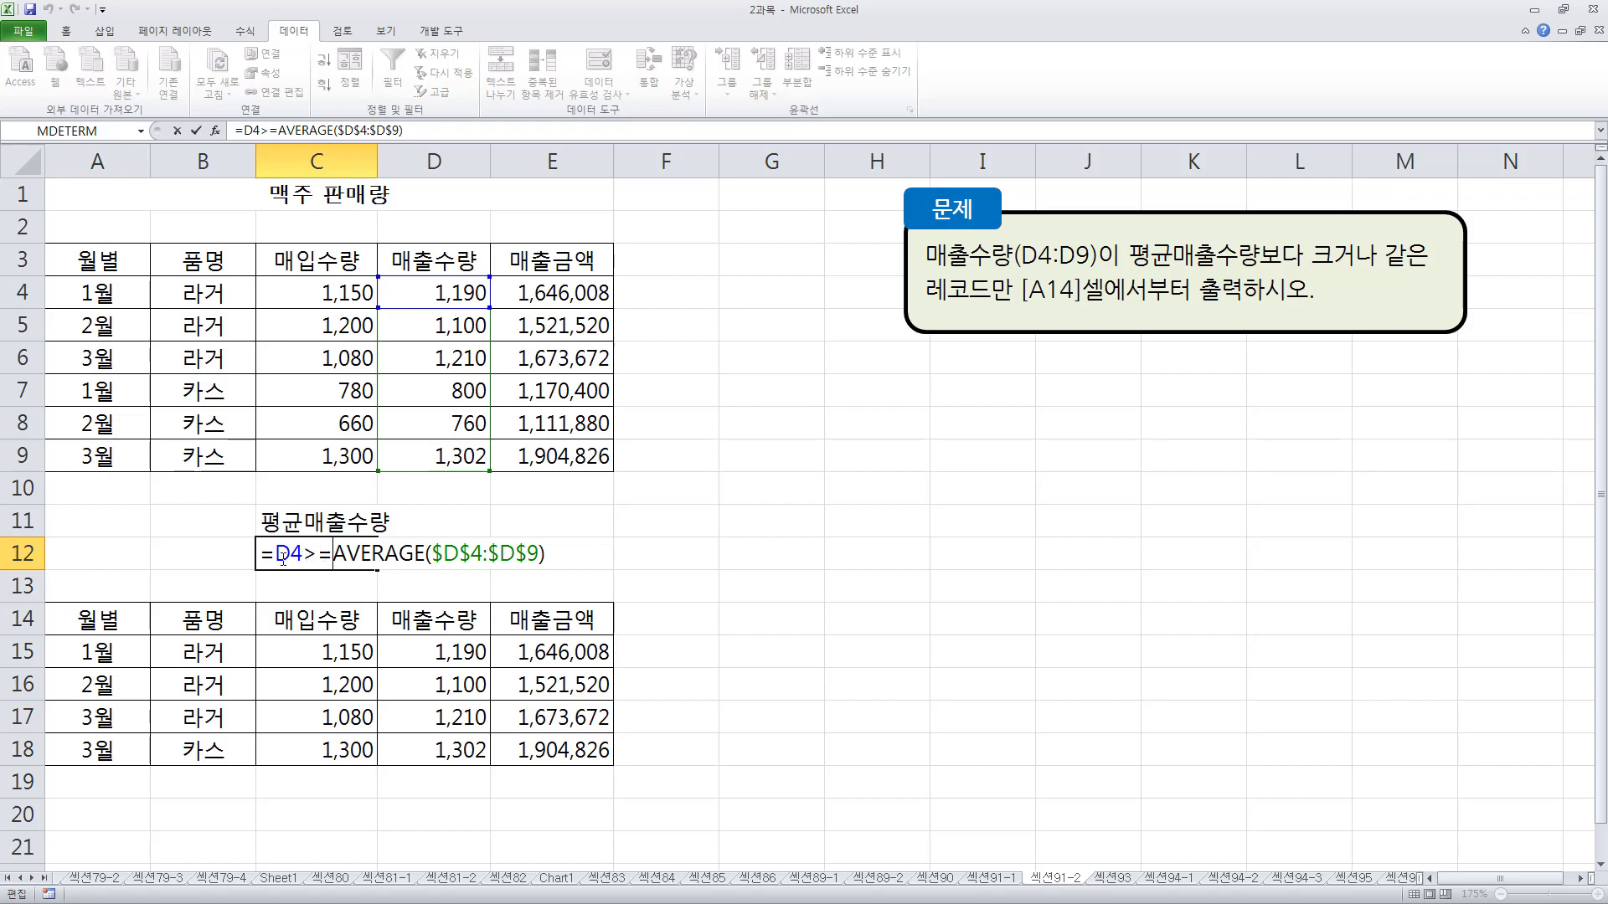
{"action": "left_click_drag", "start_coordinate": [277, 554], "coordinate": [542, 567]}
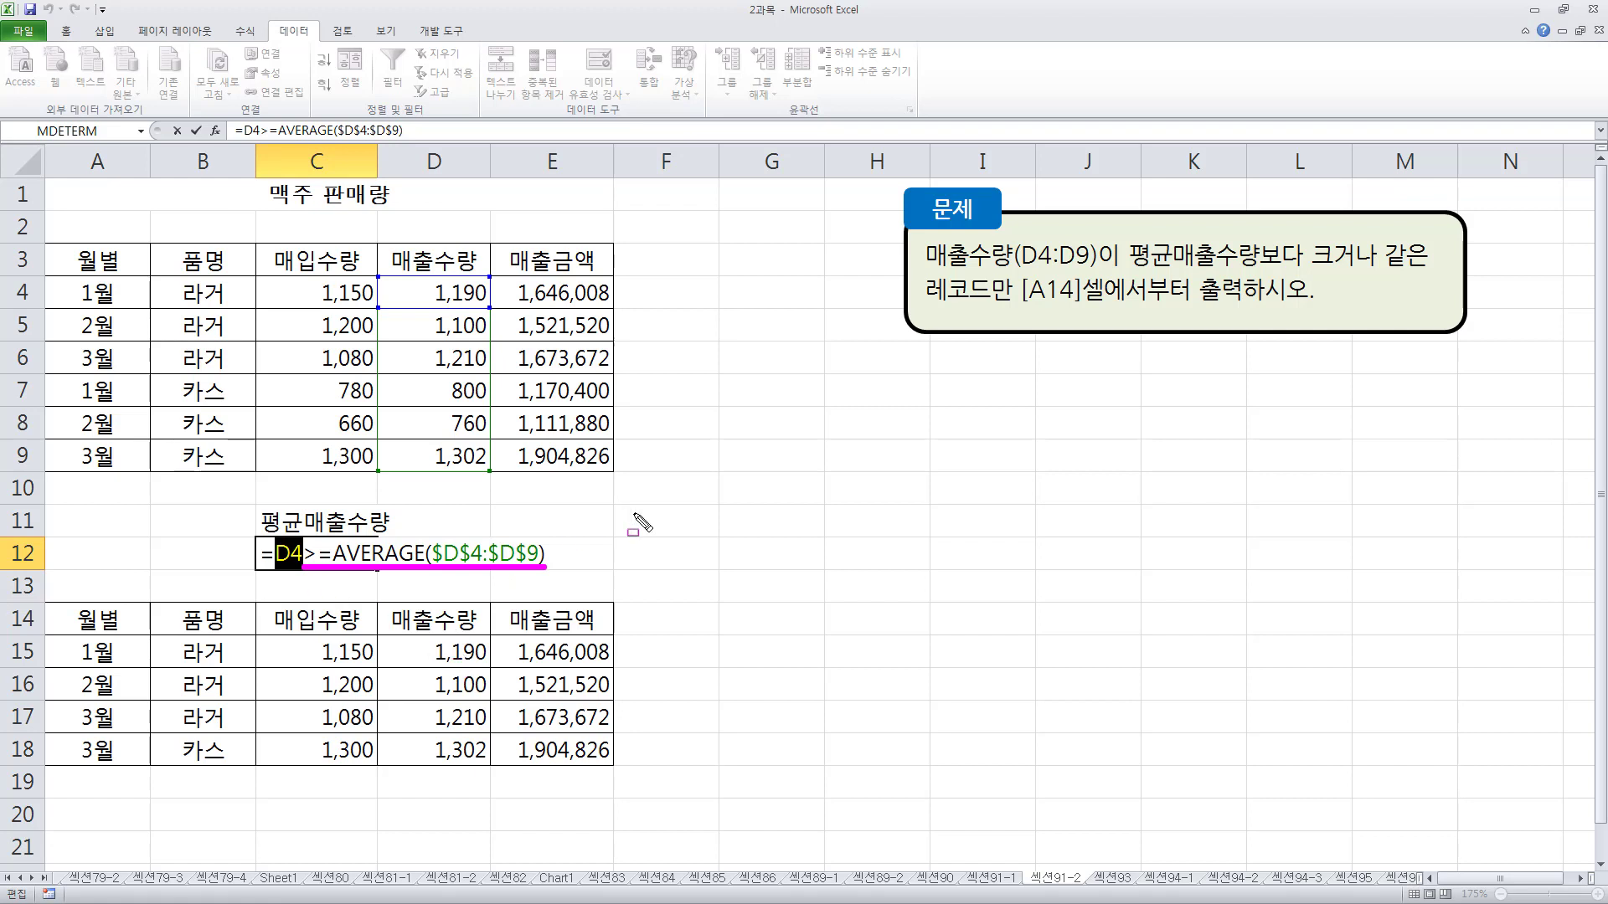
{"action": "key", "text": "Escape"}
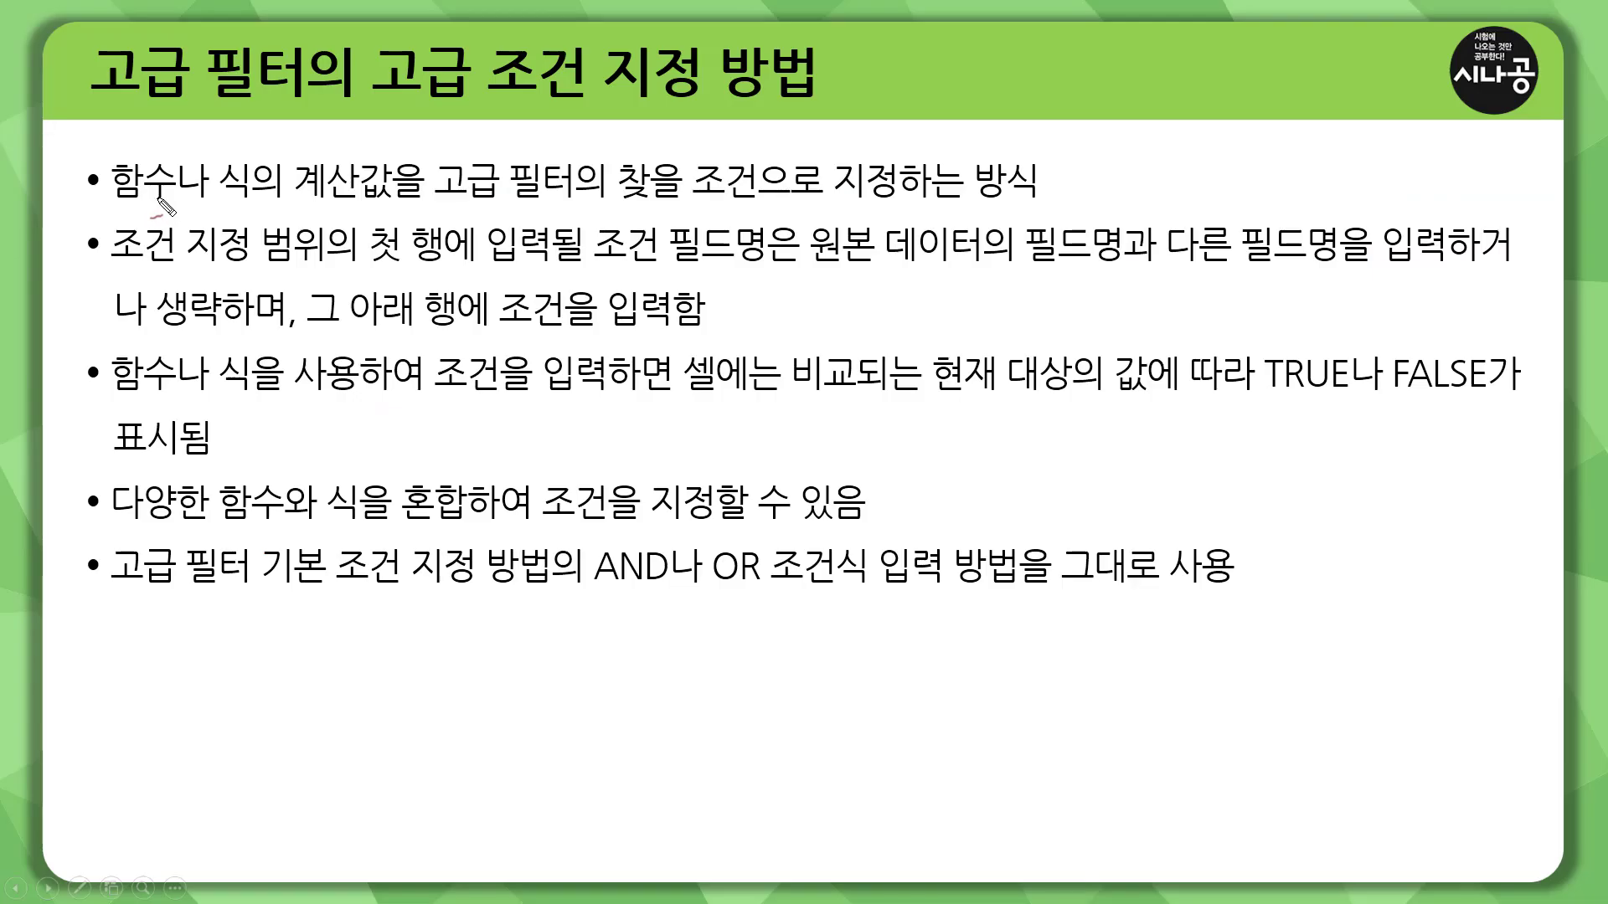
{"action": "mouse_move", "coordinate": [132, 144]}
{"action": "left_mouse_down"}
{"action": "mouse_move", "coordinate": [153, 156]}
{"action": "mouse_move", "coordinate": [197, 124]}
{"action": "mouse_move", "coordinate": [281, 125]}
{"action": "left_mouse_up"}
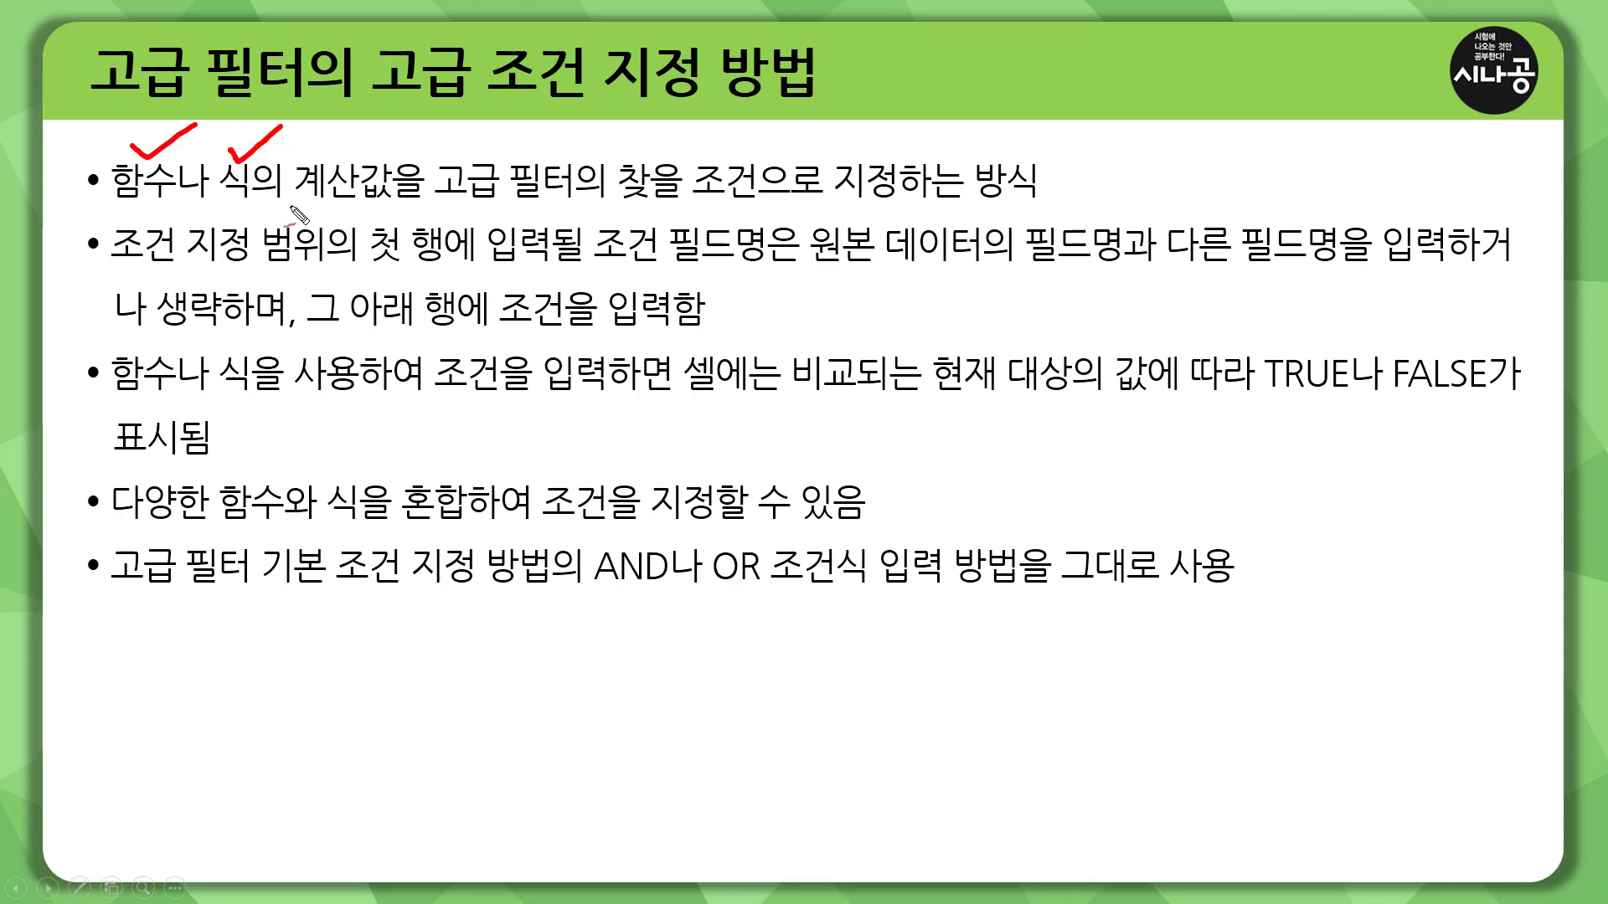
{"action": "left_click_drag", "start_coordinate": [295, 201], "coordinate": [410, 213]}
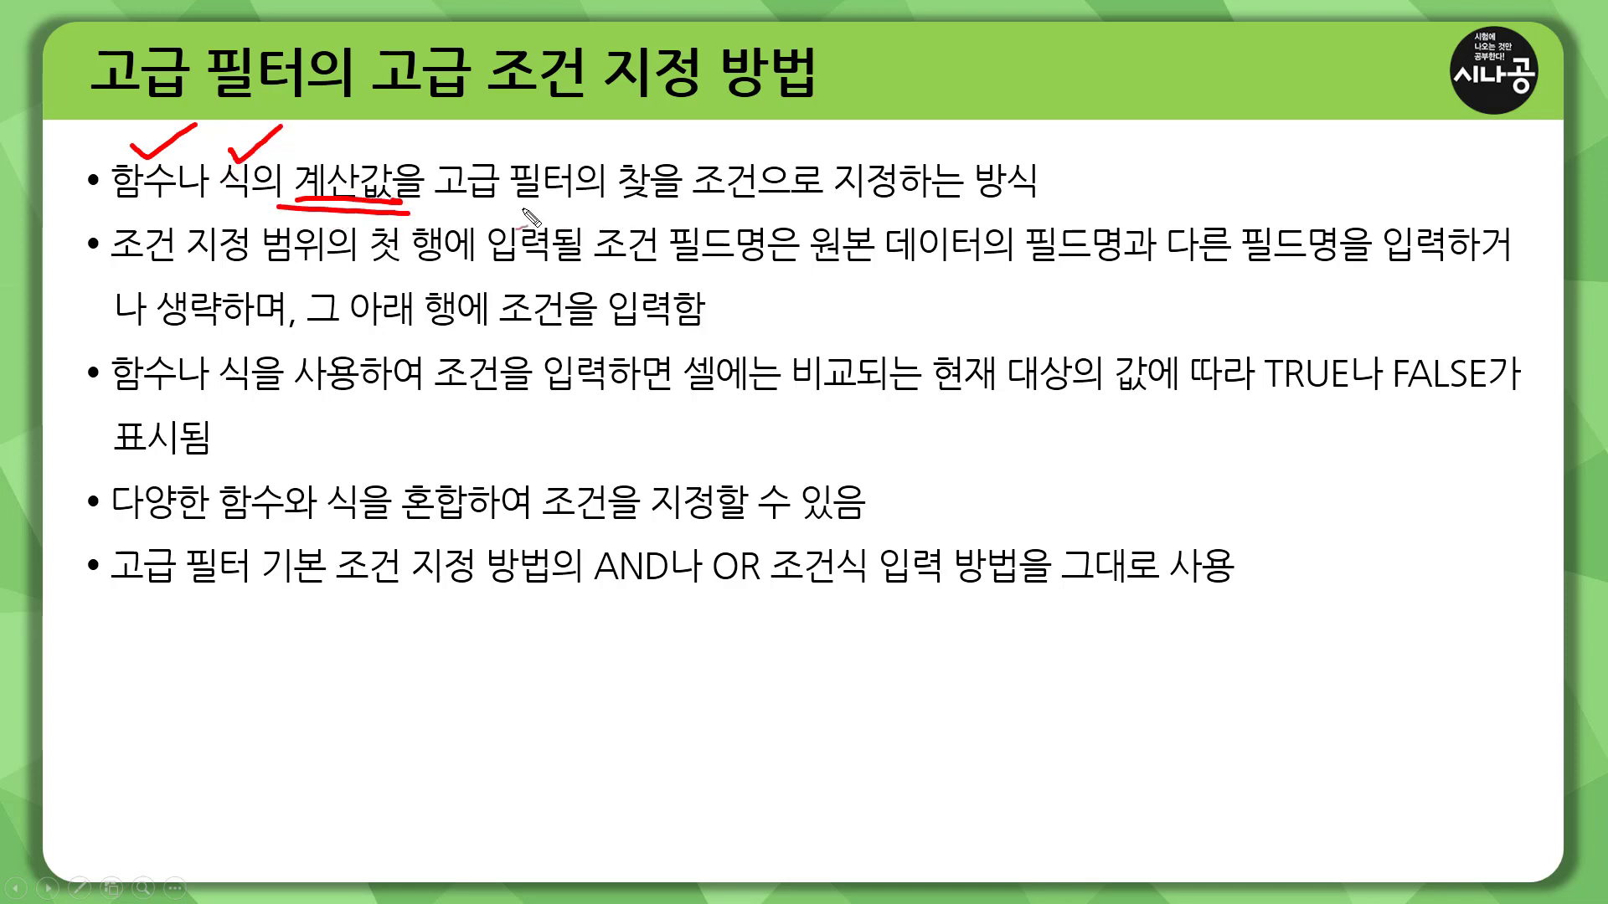
{"action": "left_click_drag", "start_coordinate": [597, 202], "coordinate": [890, 206]}
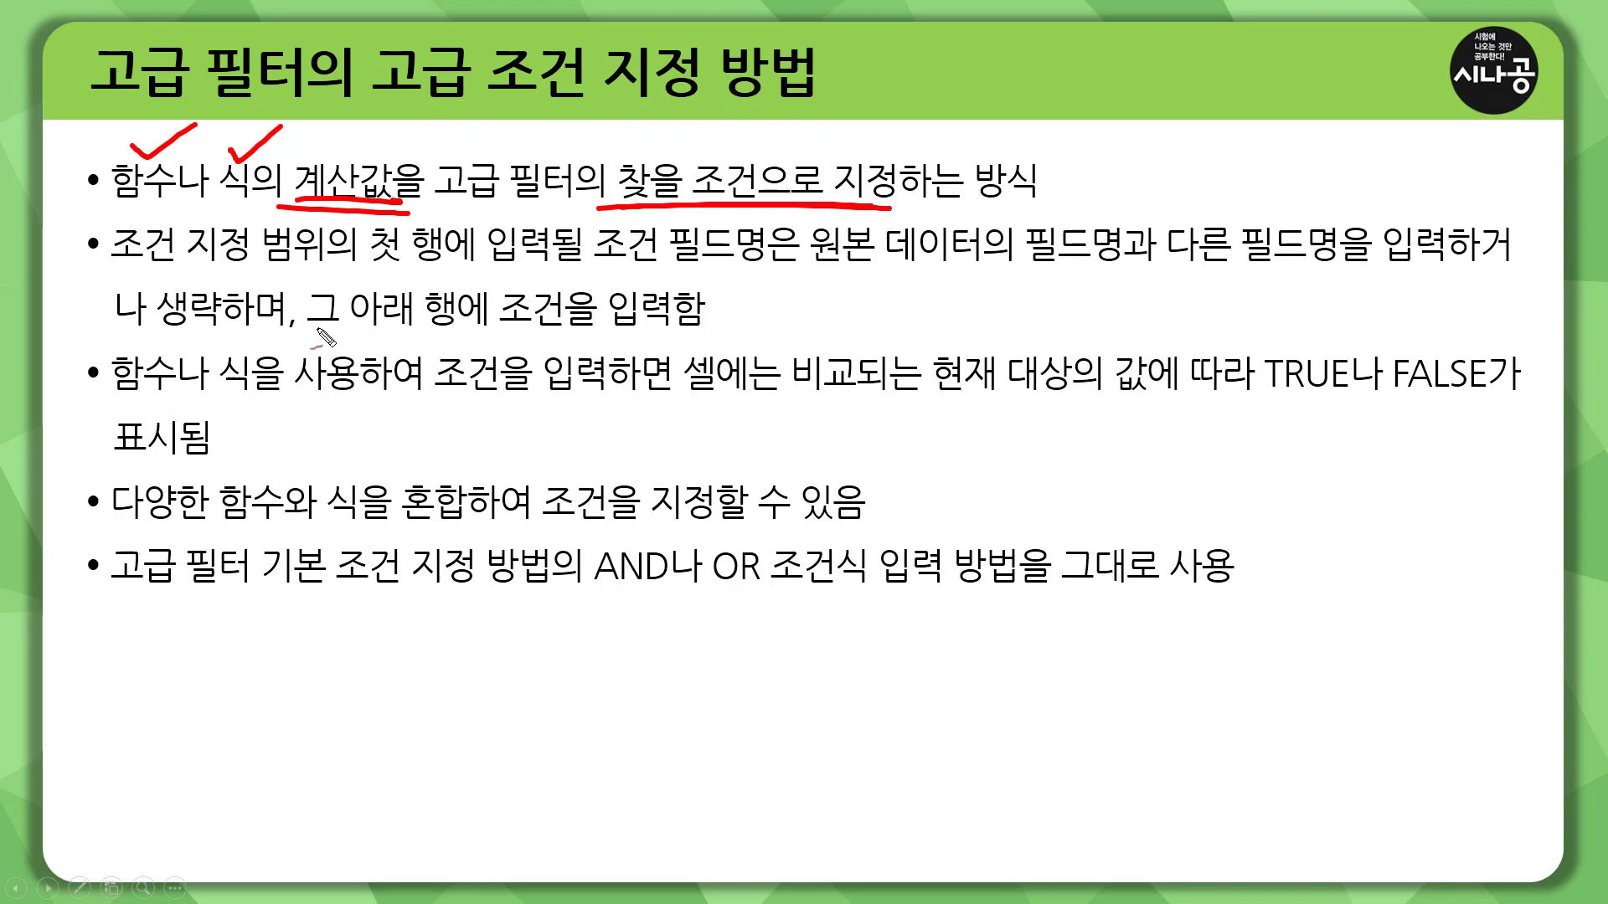
{"action": "mouse_move", "coordinate": [171, 208]}
{"action": "left_mouse_down"}
{"action": "mouse_move", "coordinate": [117, 269]}
{"action": "mouse_move", "coordinate": [180, 270]}
{"action": "left_mouse_up"}
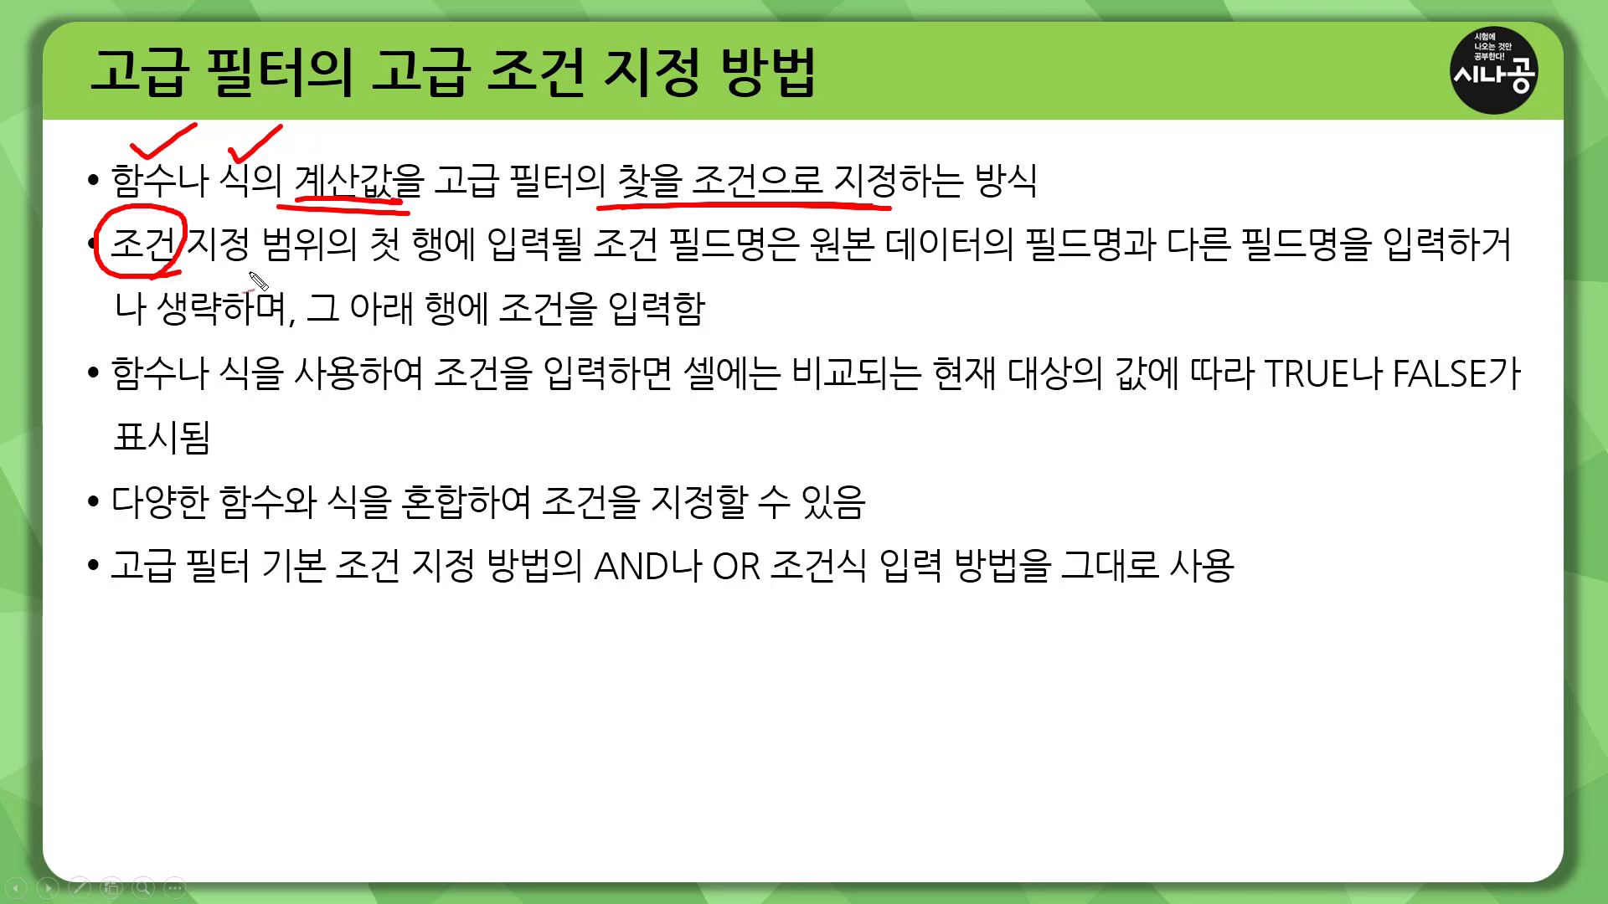
{"action": "mouse_move", "coordinate": [368, 270]}
{"action": "left_mouse_down"}
{"action": "mouse_move", "coordinate": [444, 273]}
{"action": "mouse_move", "coordinate": [413, 272]}
{"action": "left_mouse_up"}
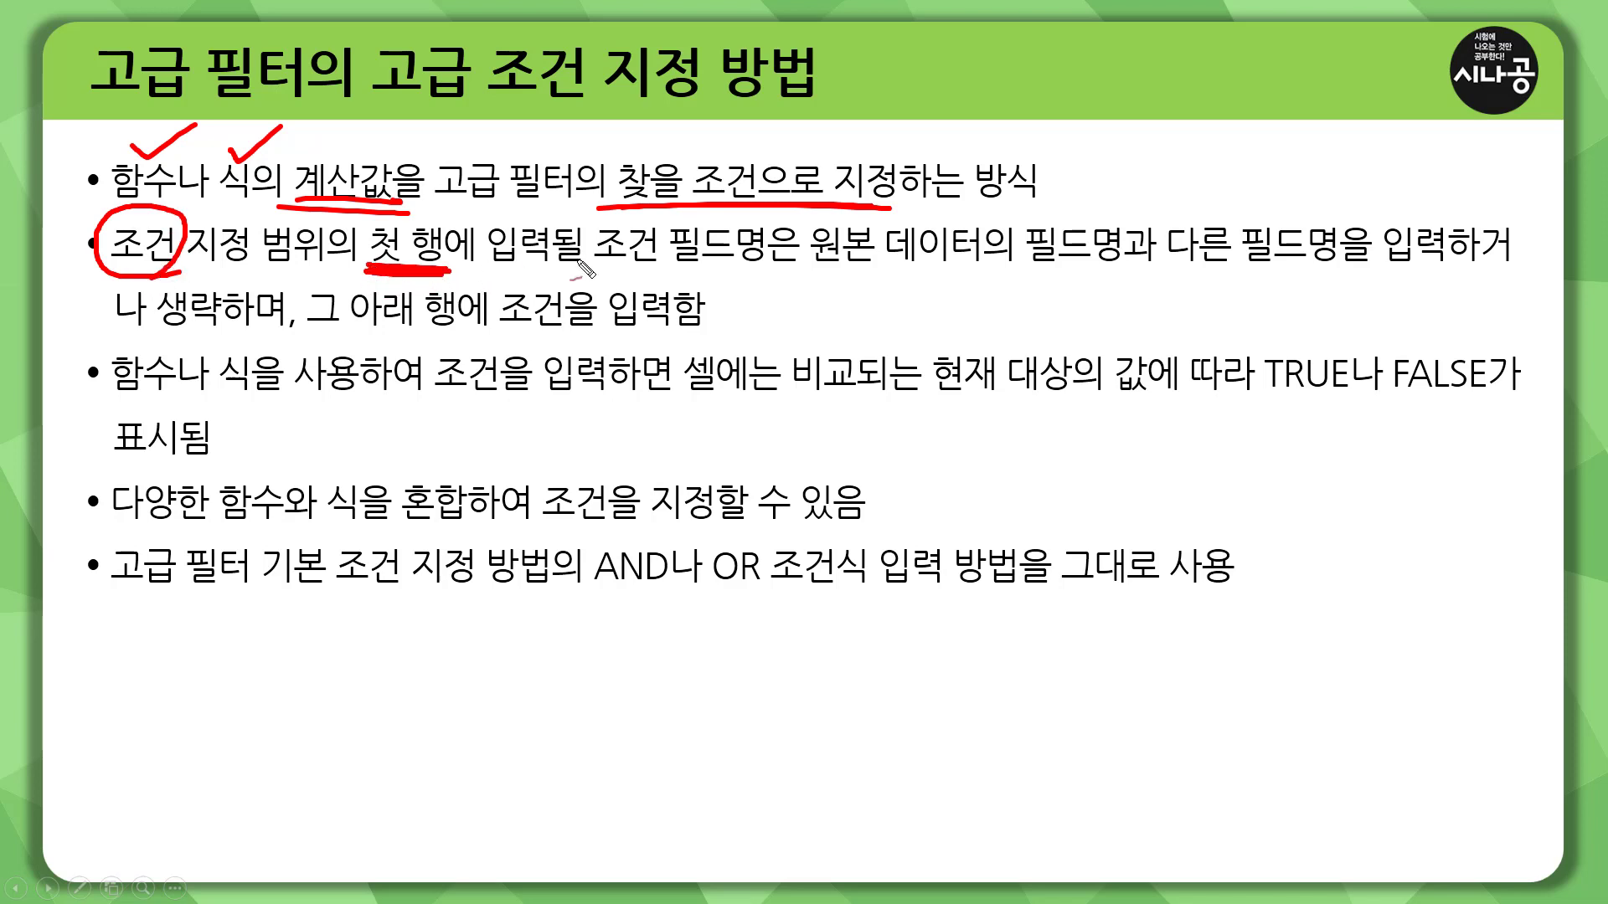
{"action": "left_click_drag", "start_coordinate": [811, 270], "coordinate": [1146, 275]}
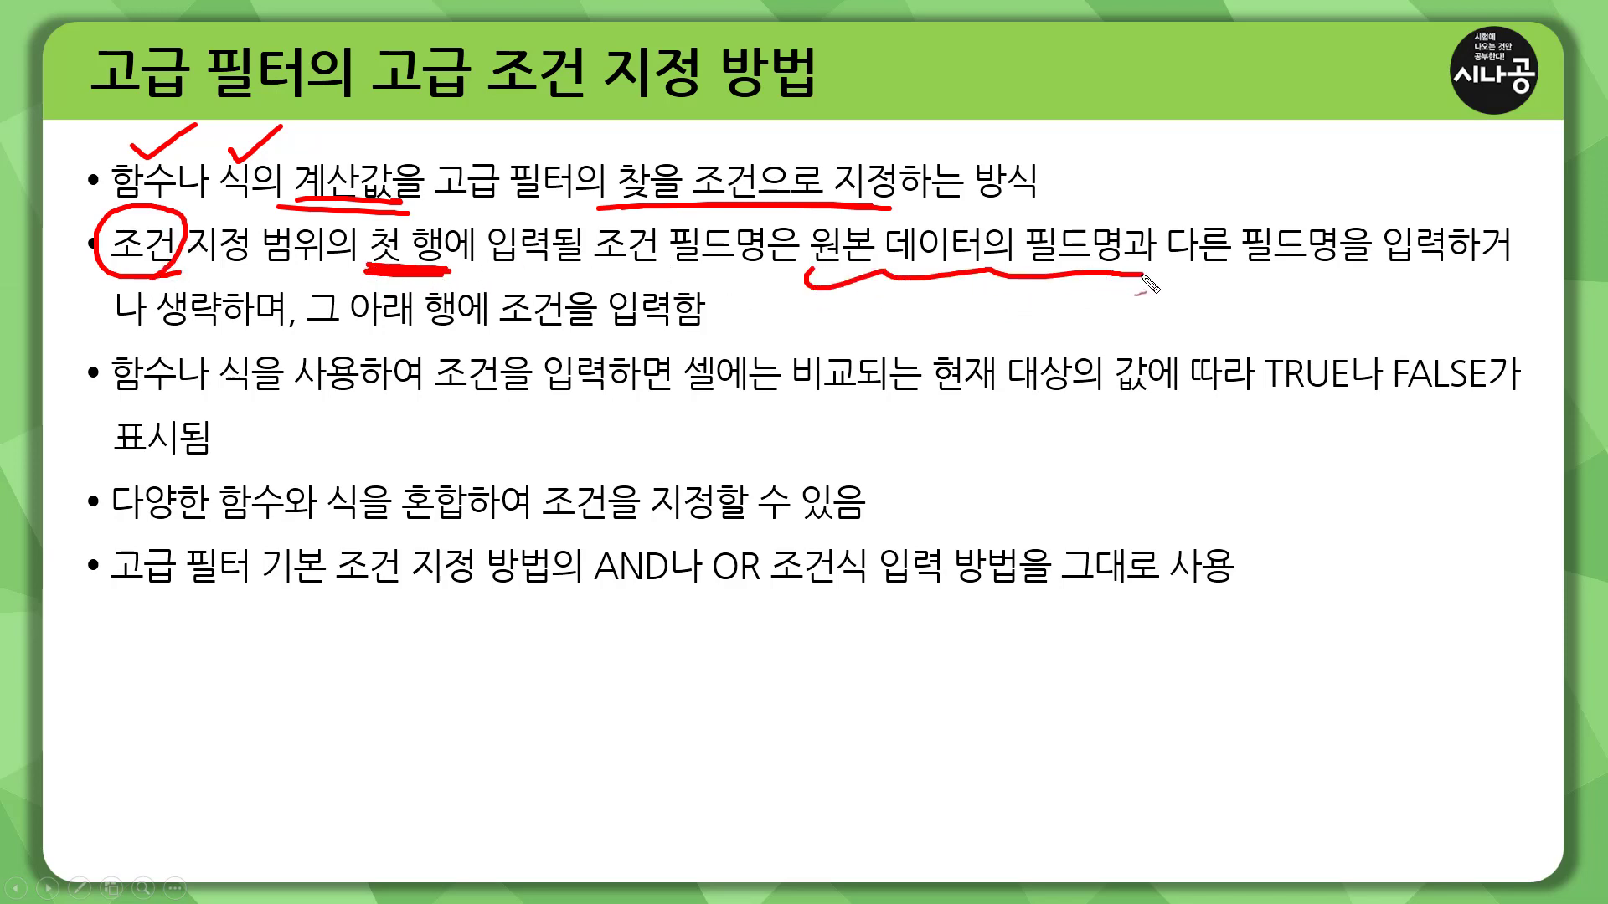
{"action": "mouse_move", "coordinate": [1340, 278]}
{"action": "left_mouse_down"}
{"action": "mouse_move", "coordinate": [1214, 197]}
{"action": "mouse_move", "coordinate": [1457, 266]}
{"action": "mouse_move", "coordinate": [1256, 285]}
{"action": "left_mouse_up"}
{"action": "left_click_drag", "start_coordinate": [232, 333], "coordinate": [289, 270]}
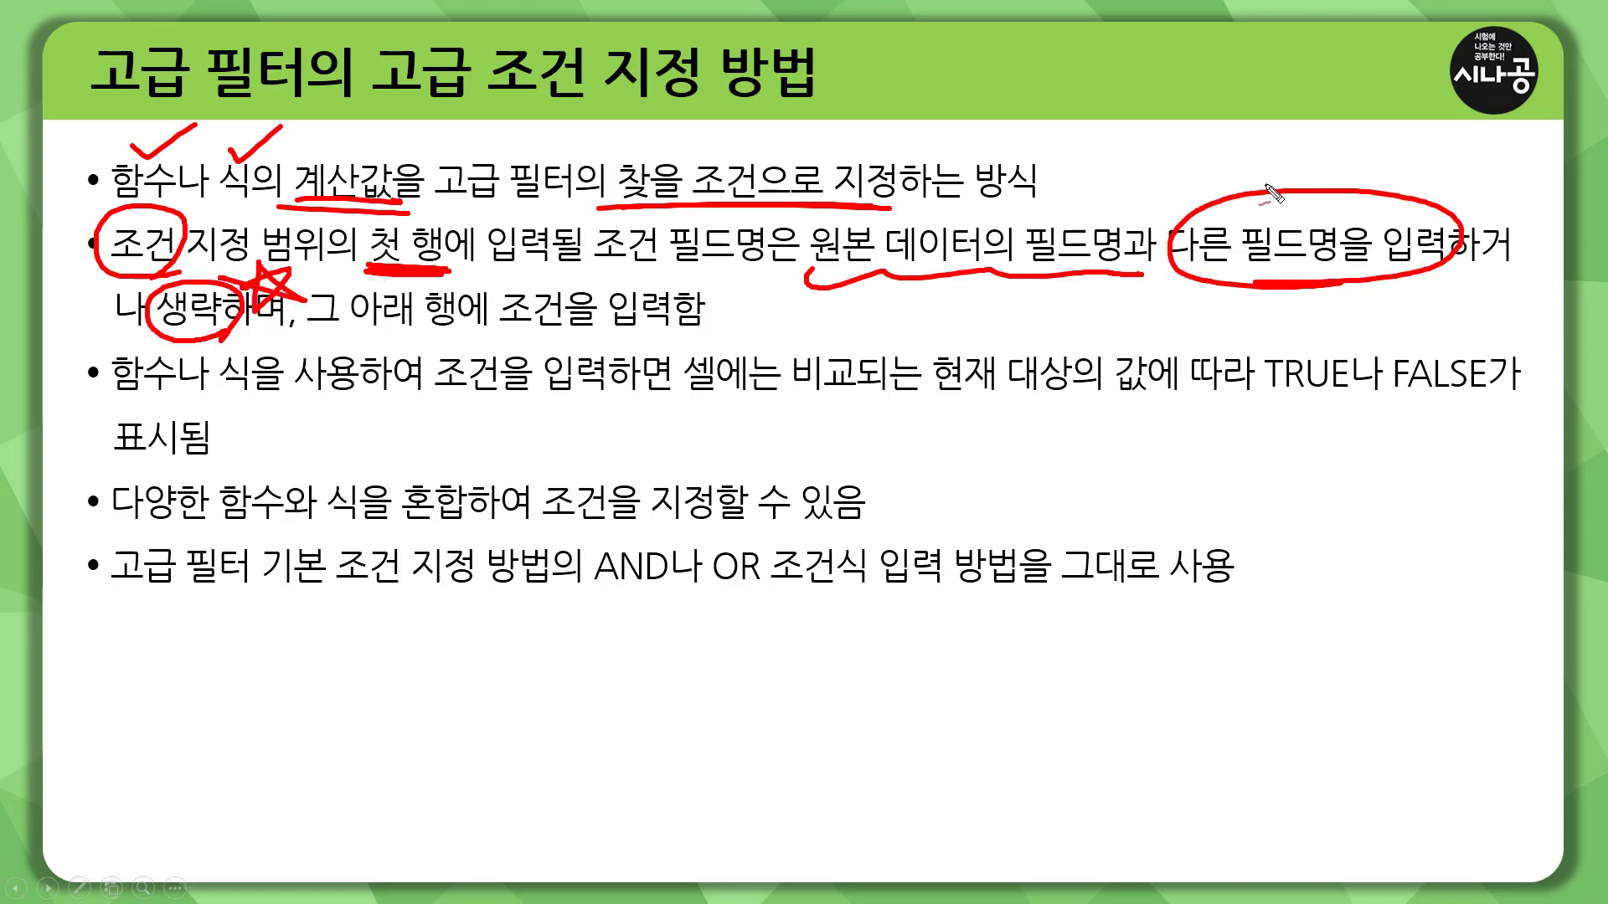
{"action": "mouse_move", "coordinate": [1272, 216]}
{"action": "left_mouse_down"}
{"action": "mouse_move", "coordinate": [1294, 194]}
{"action": "mouse_move", "coordinate": [1319, 209]}
{"action": "left_mouse_up"}
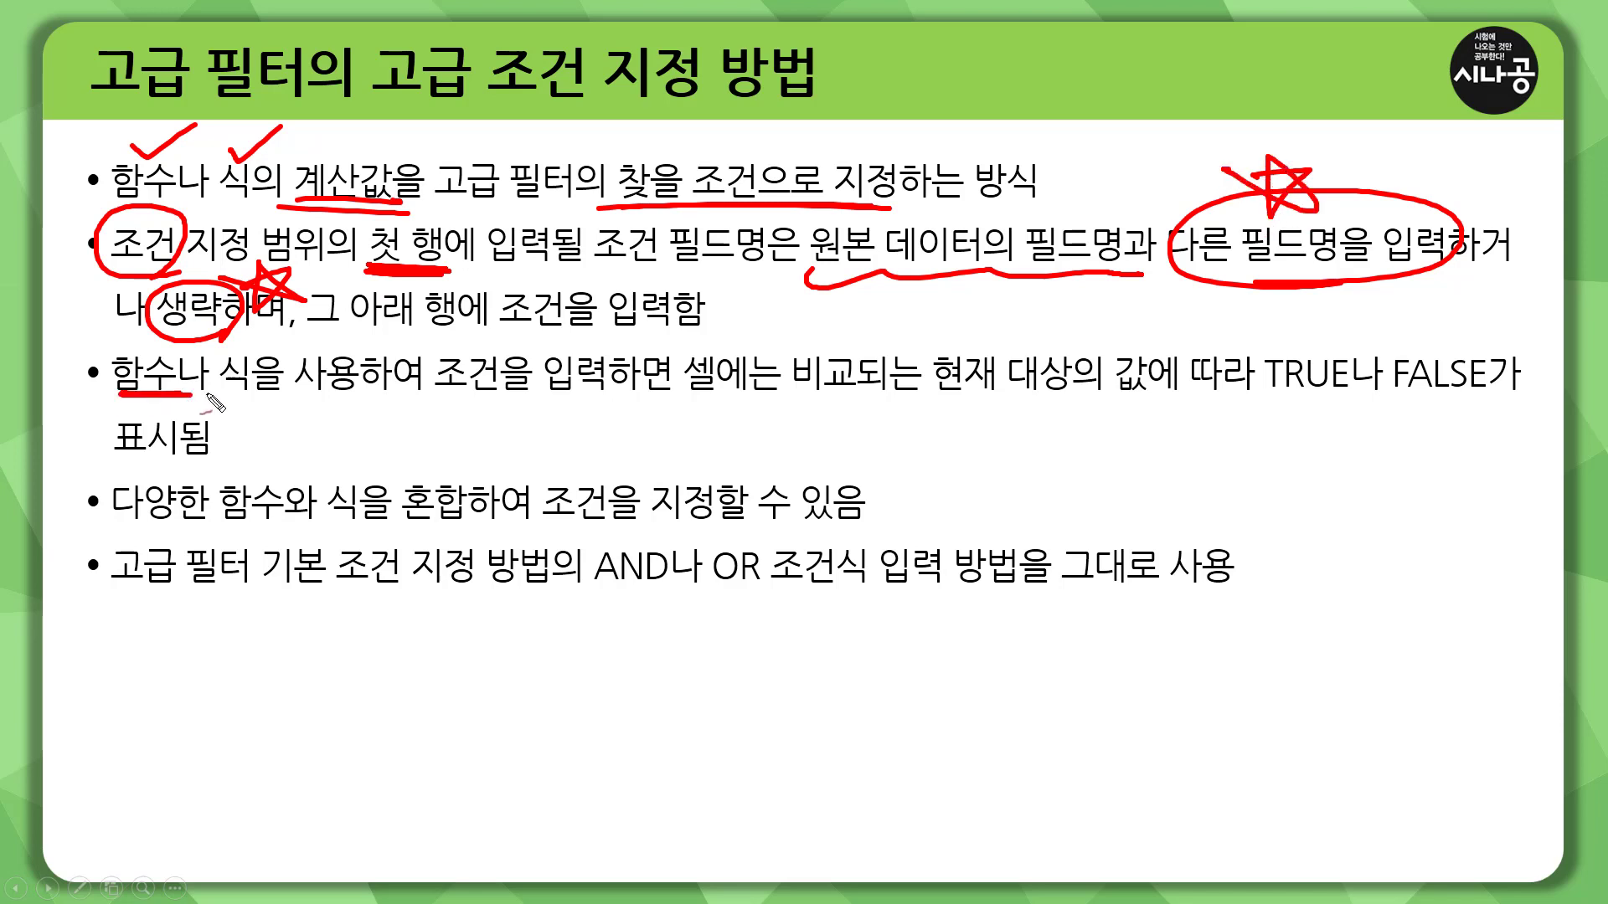